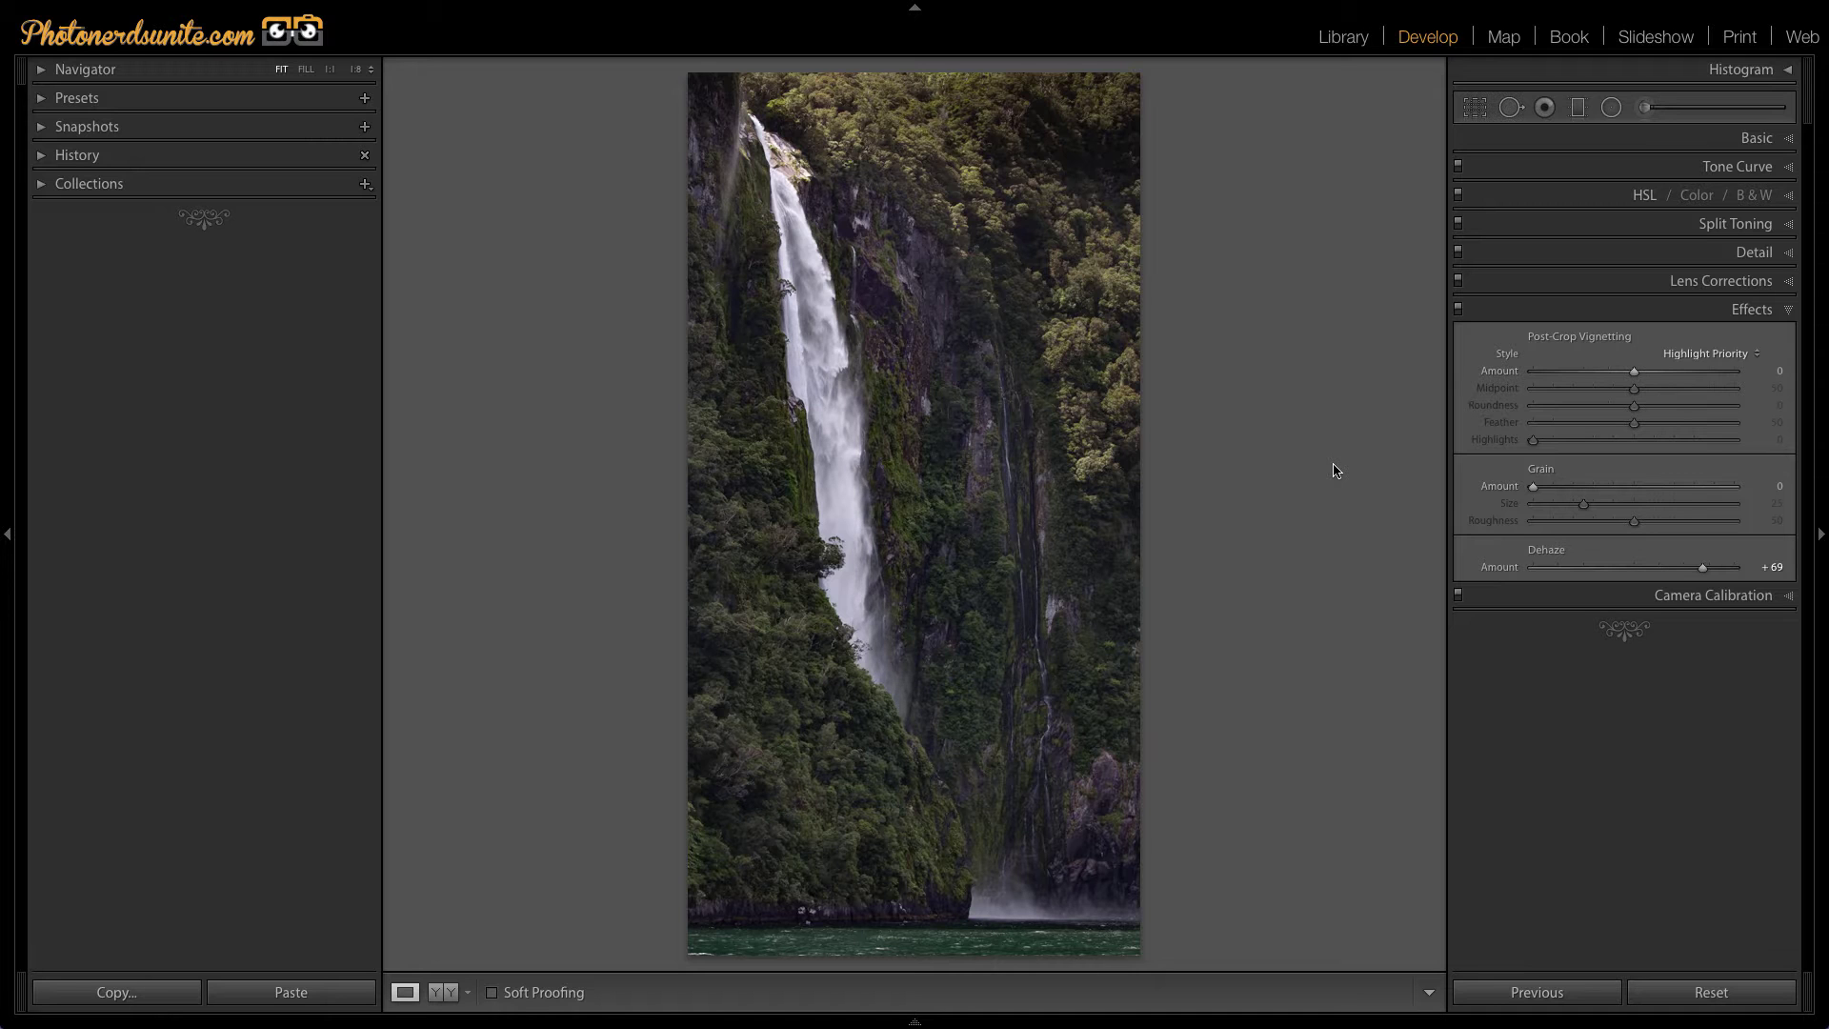
Compare the photo with its unedited version, then draw a radial filter ellipse on it.
{"action": "key", "text": "backslash"}
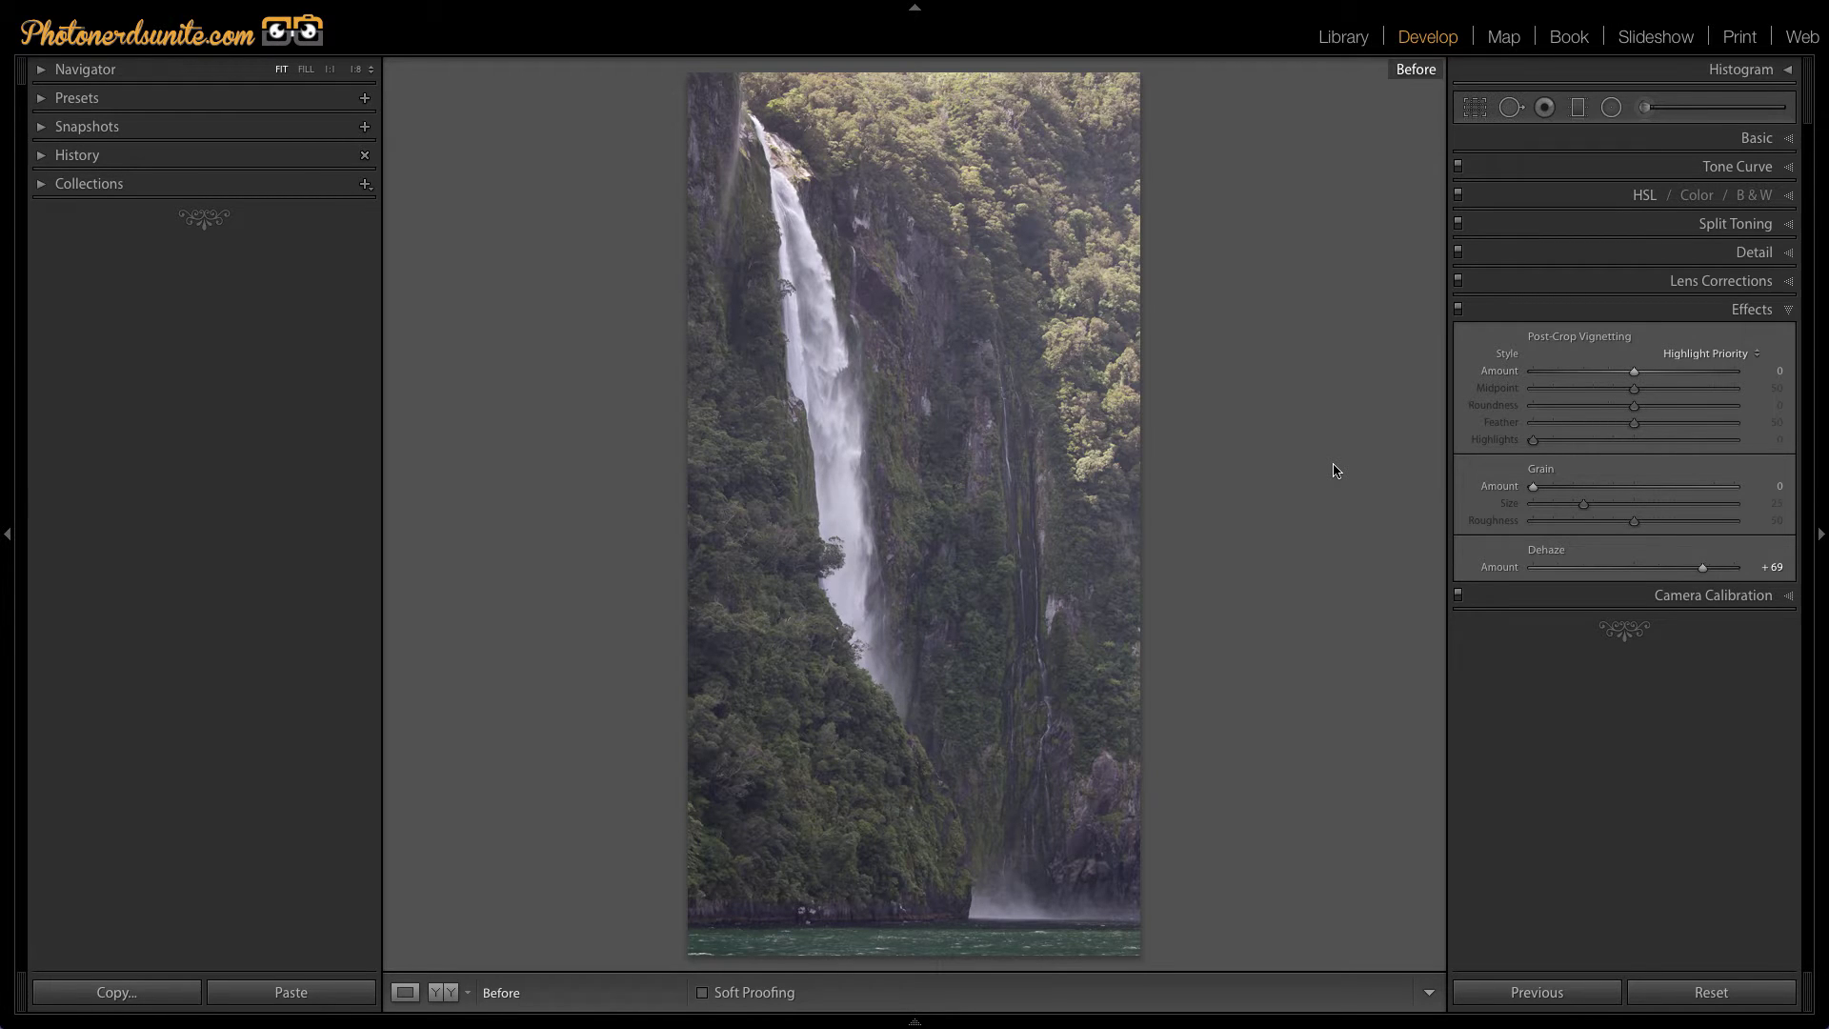
{"action": "key", "text": "backslash"}
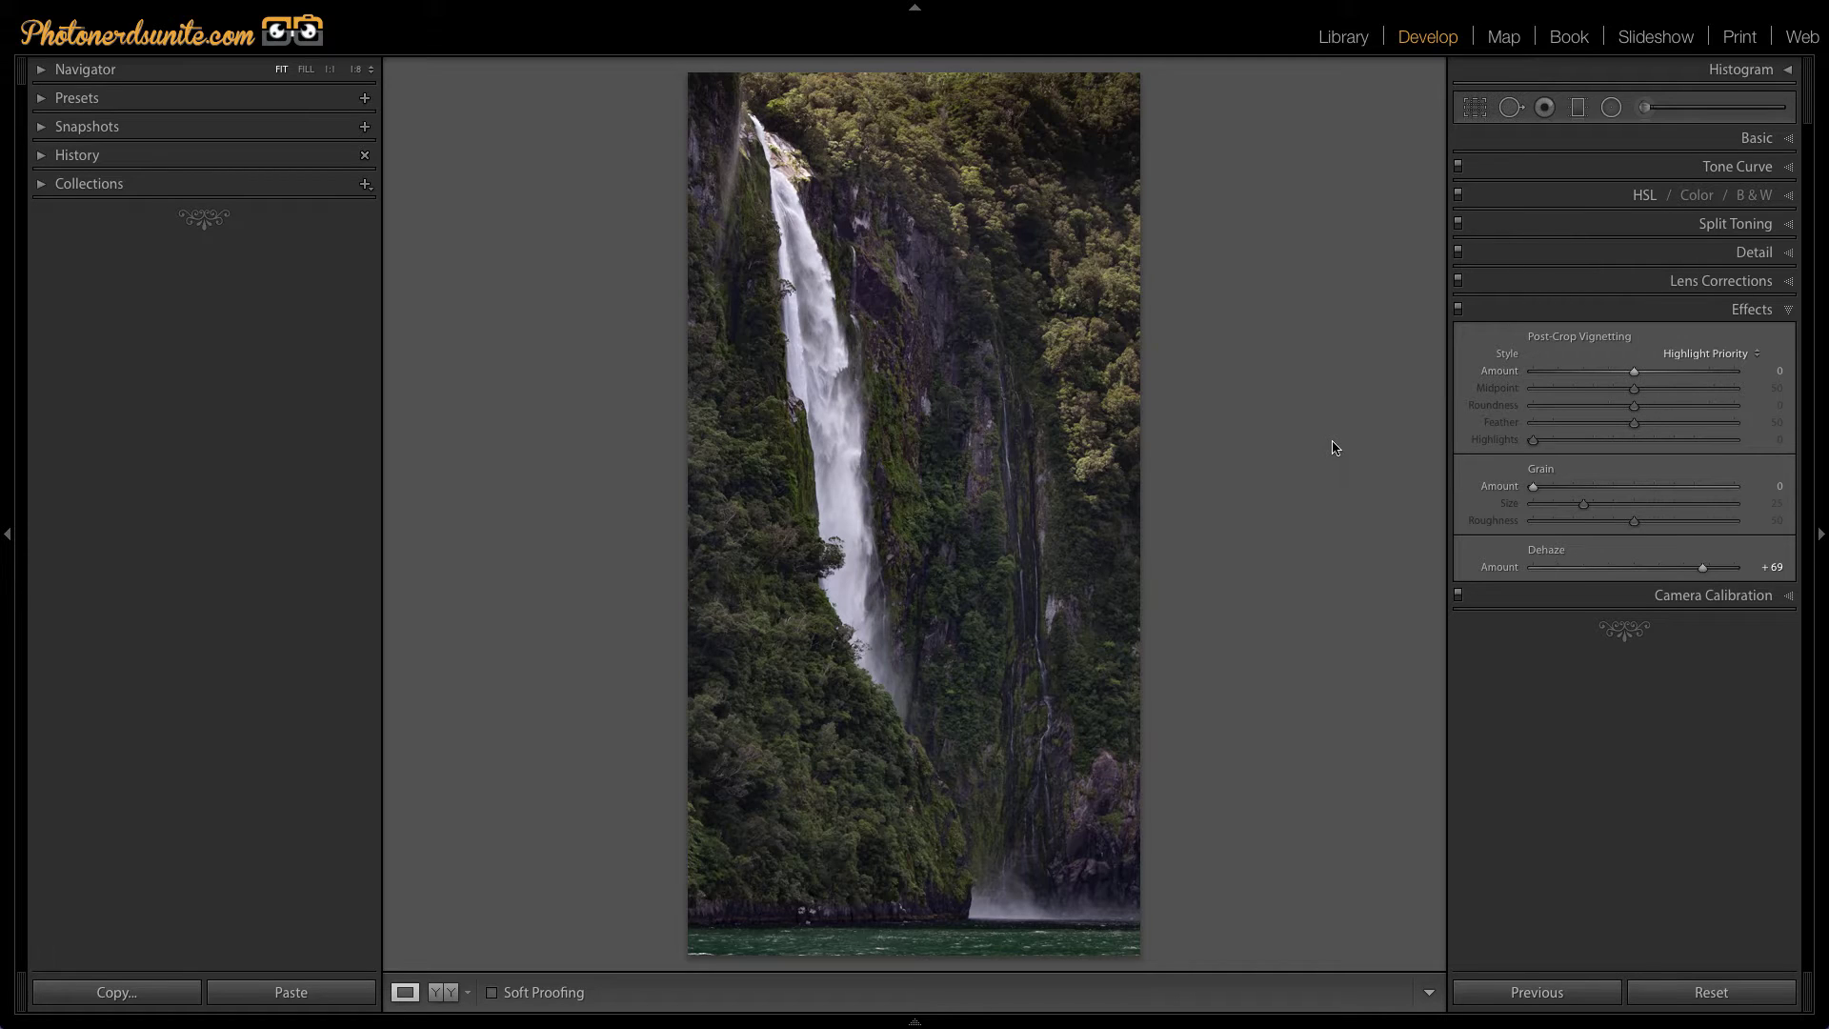
{"action": "left_click", "coordinate": [1612, 109]}
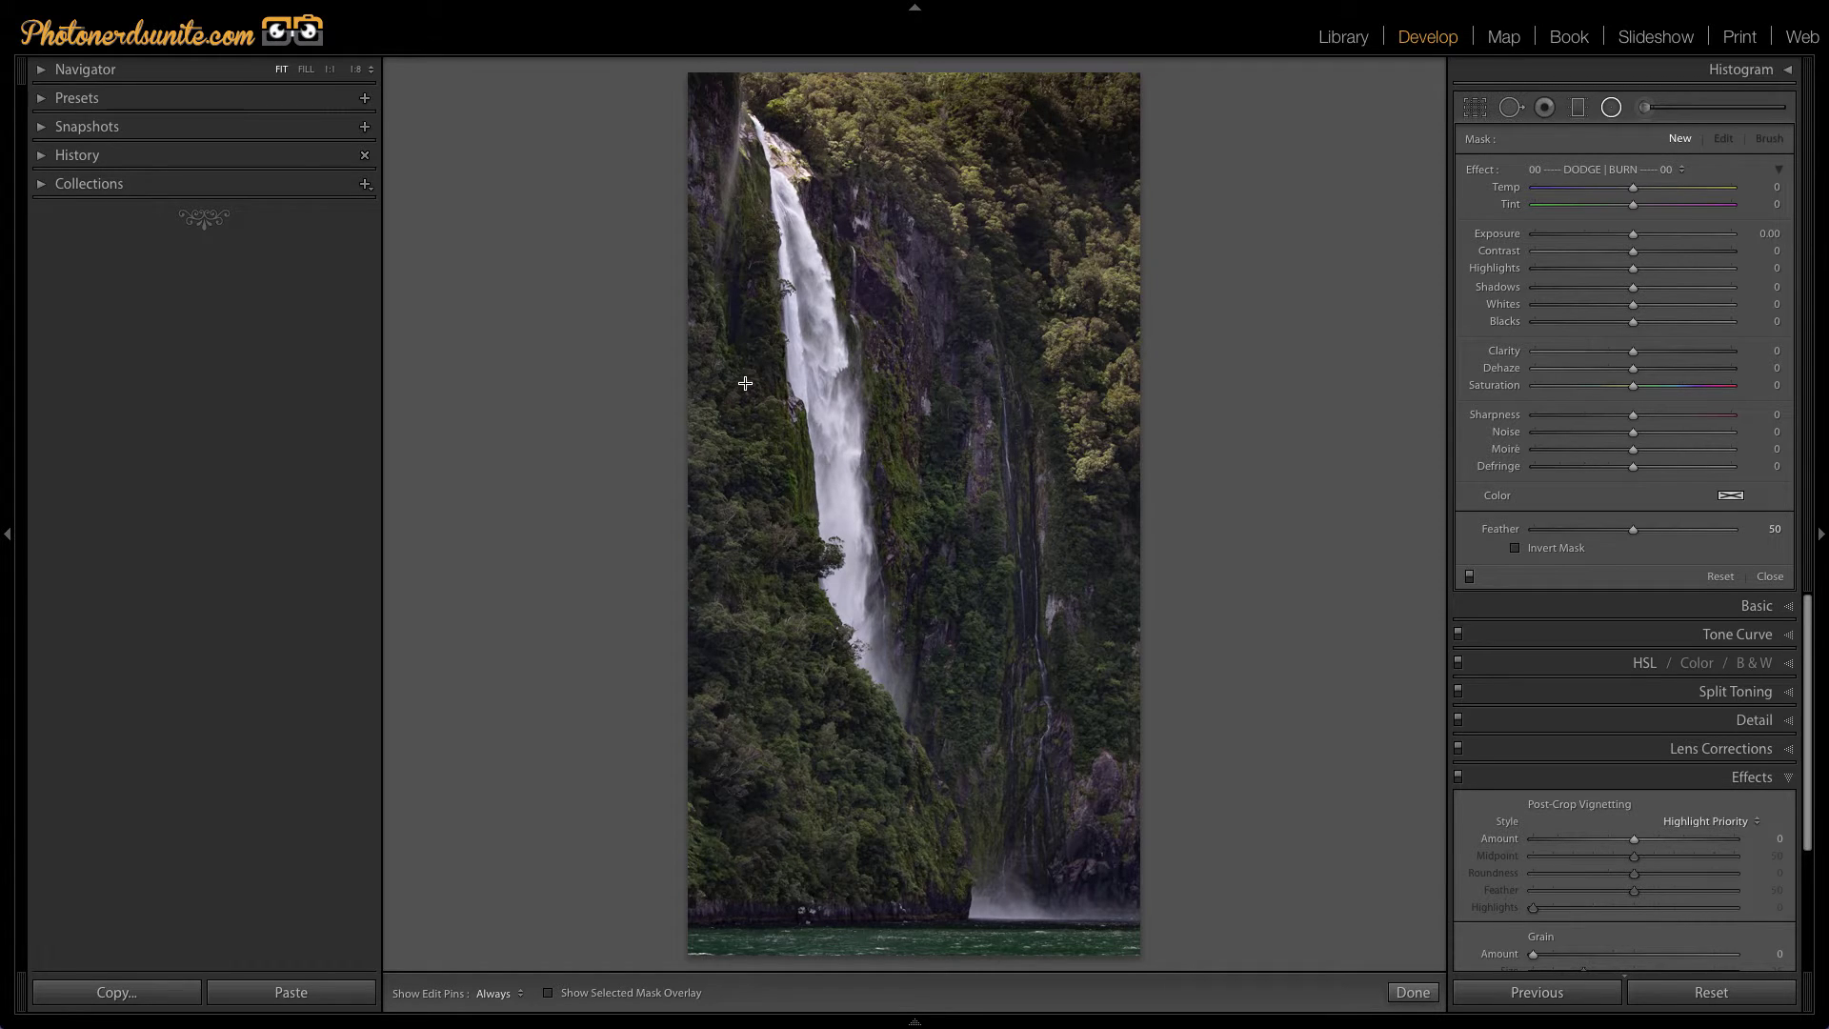
{"action": "left_click_drag", "start_coordinate": [745, 382], "coordinate": [855, 582]}
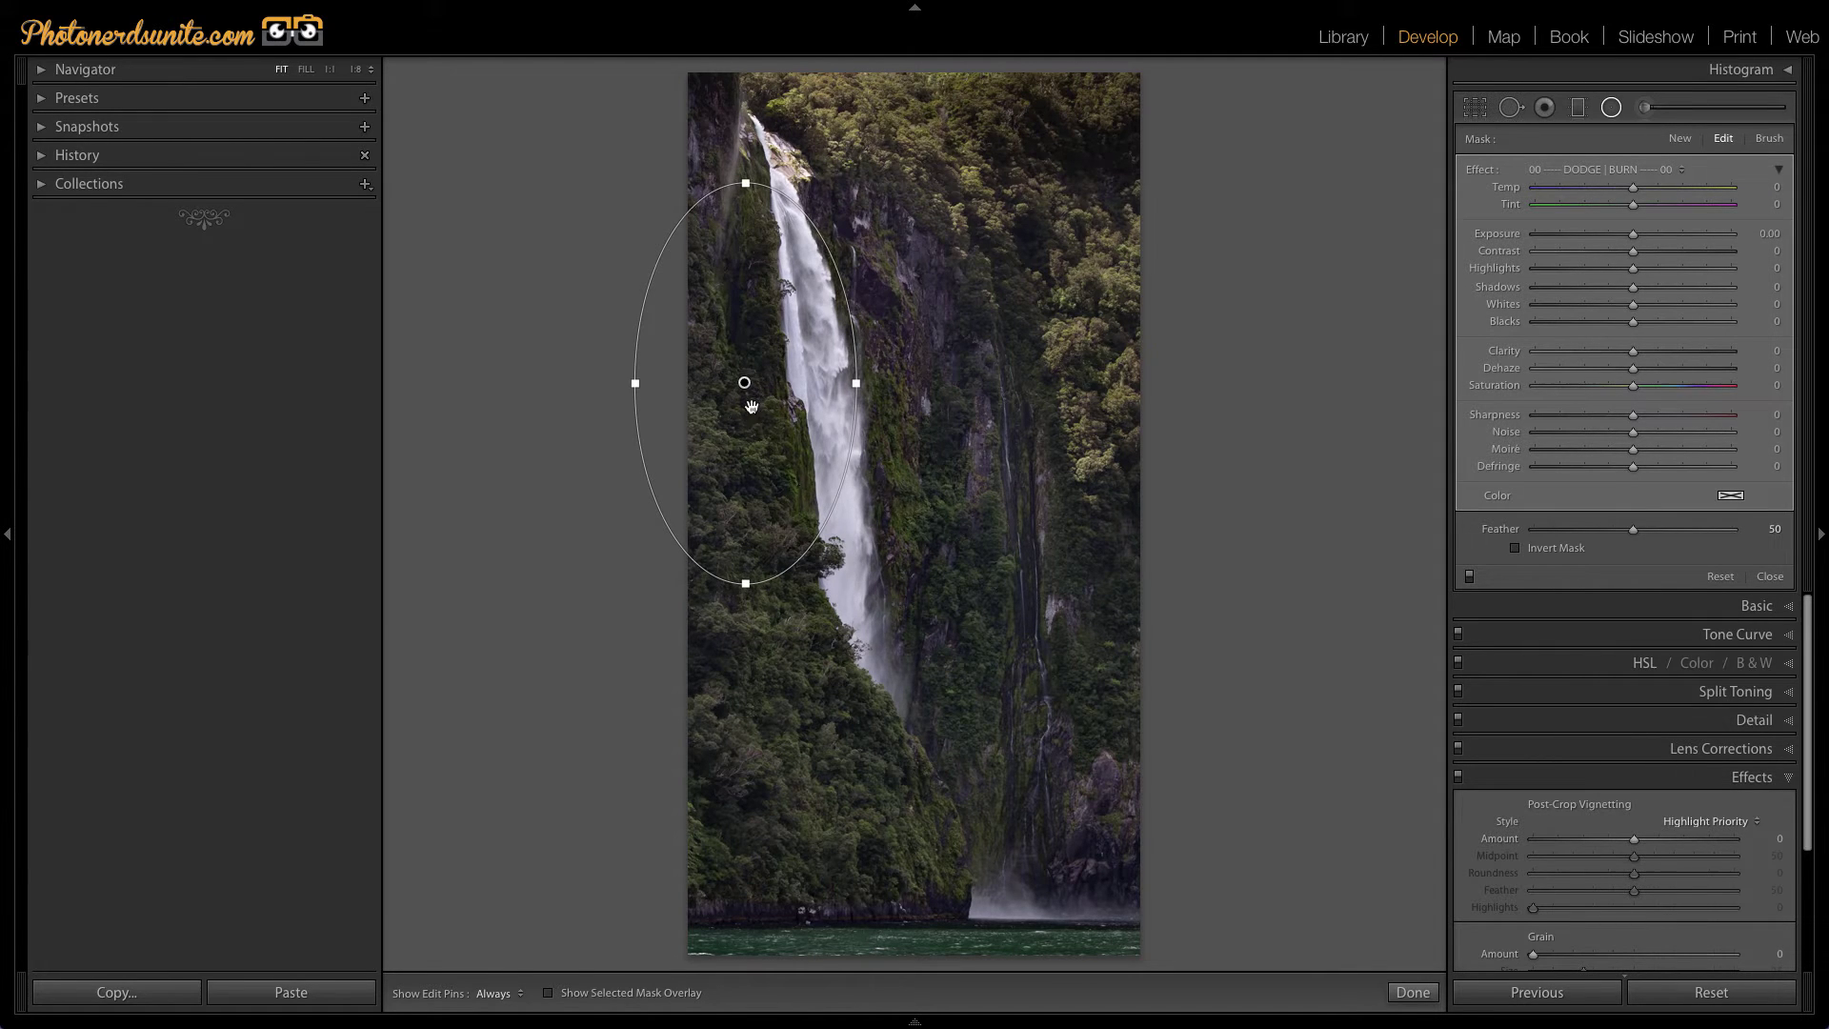
Fit the ellipse to the waterfall: move it over, narrow, lengthen and tilt it along the falls.
{"action": "left_click_drag", "start_coordinate": [746, 384], "coordinate": [819, 401]}
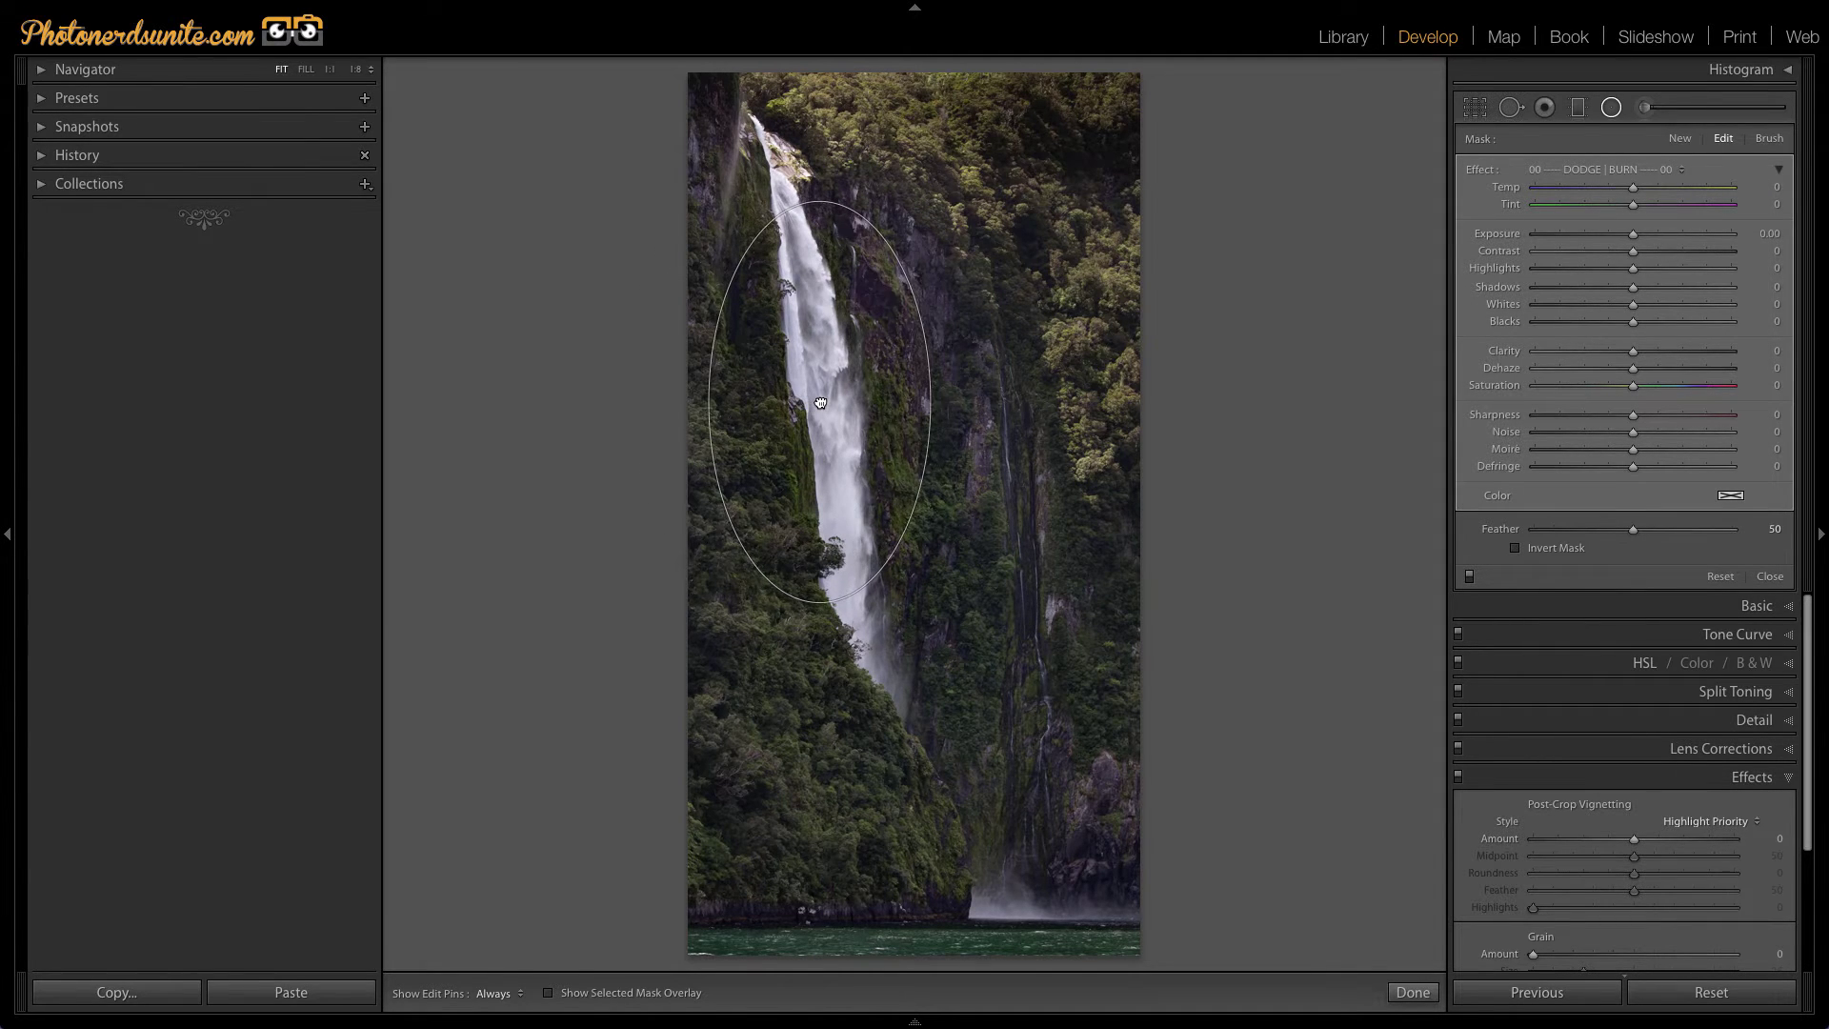
{"action": "left_click_drag", "start_coordinate": [930, 401], "coordinate": [891, 401]}
{"action": "left_click_drag", "start_coordinate": [819, 602], "coordinate": [820, 606]}
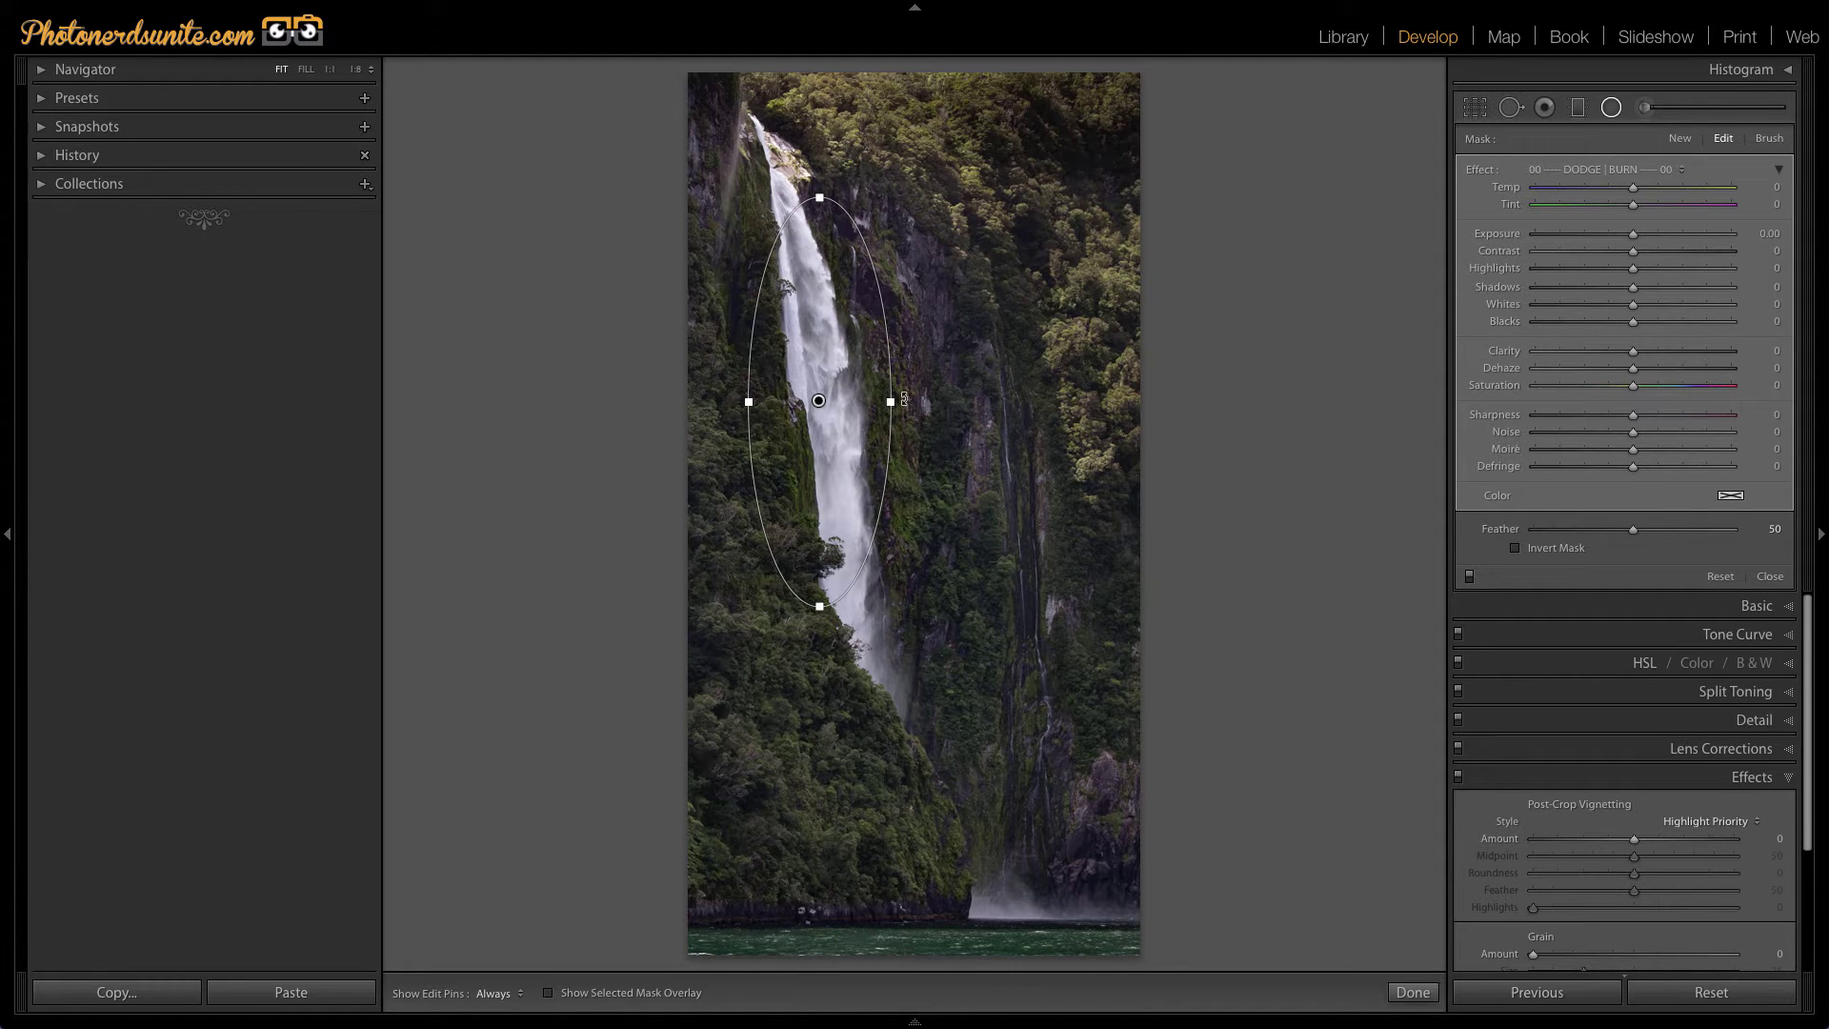
{"action": "left_click_drag", "start_coordinate": [817, 630], "coordinate": [863, 648]}
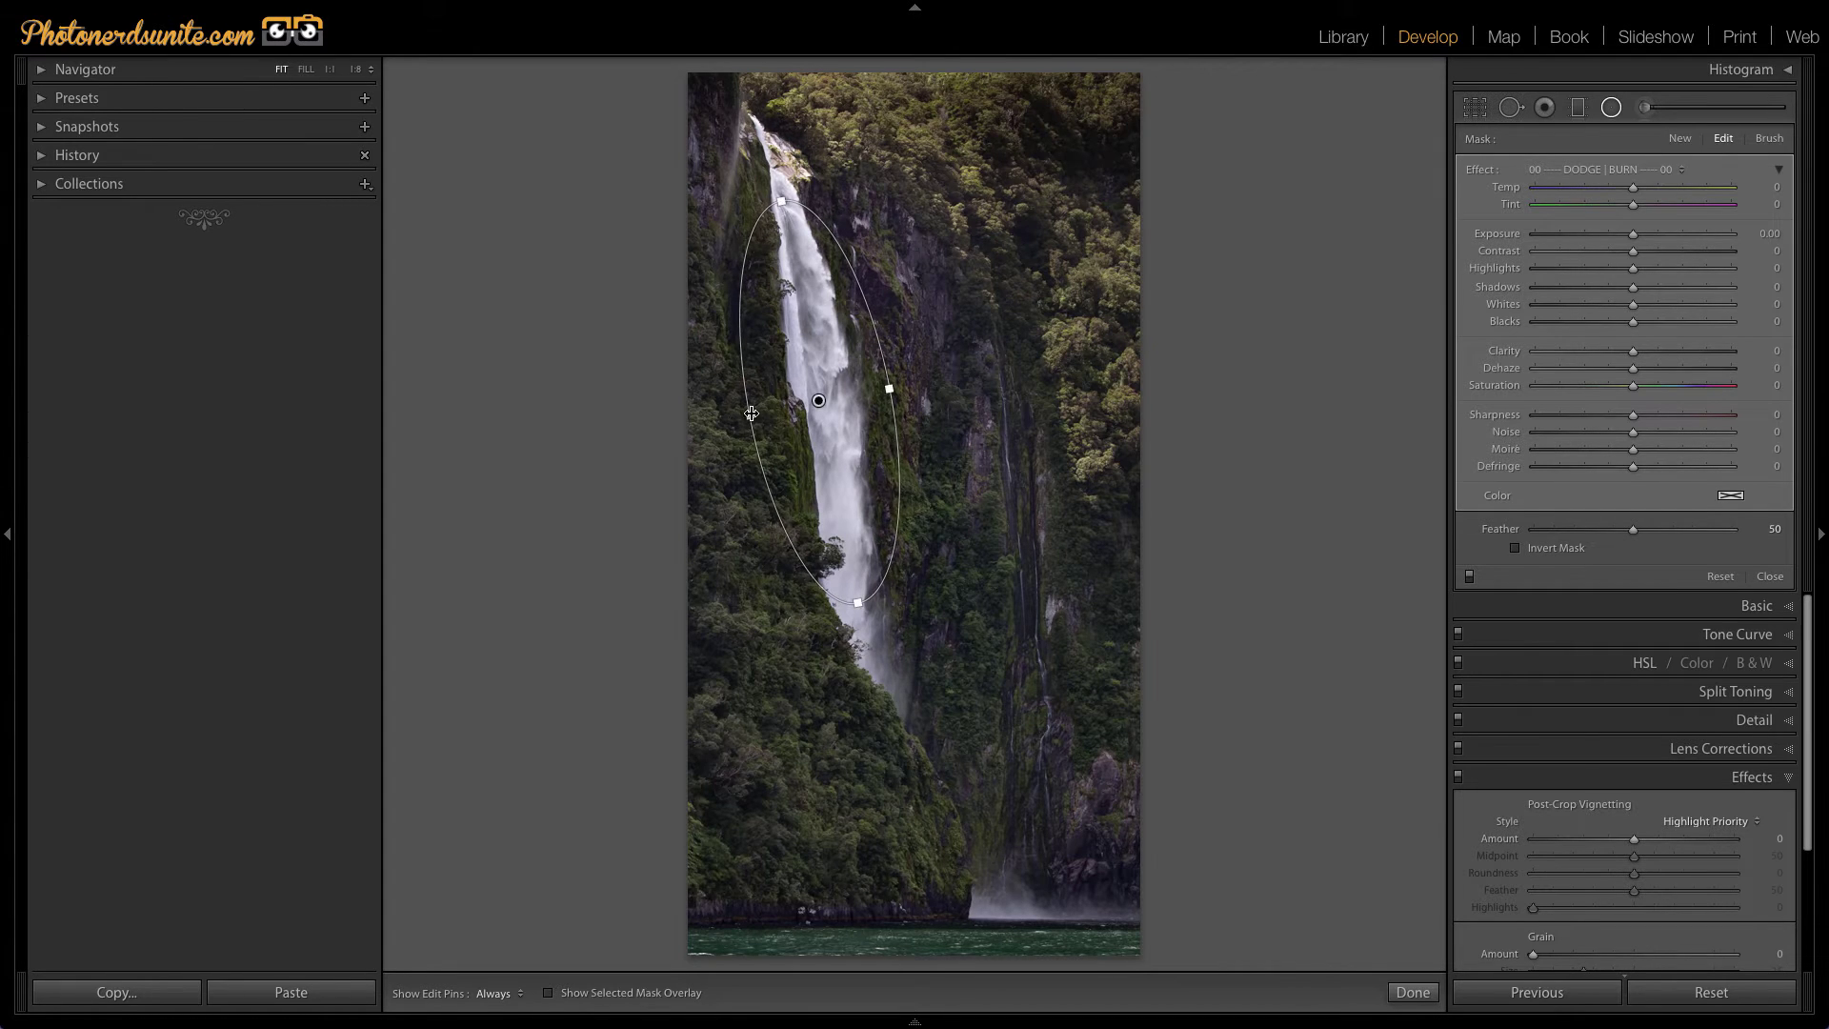
{"action": "left_click_drag", "start_coordinate": [889, 387], "coordinate": [889, 388]}
Invert the filter mask, stretch the ellipse down the whole waterfall, and raise Highlights to 27.
{"action": "key", "text": "o"}
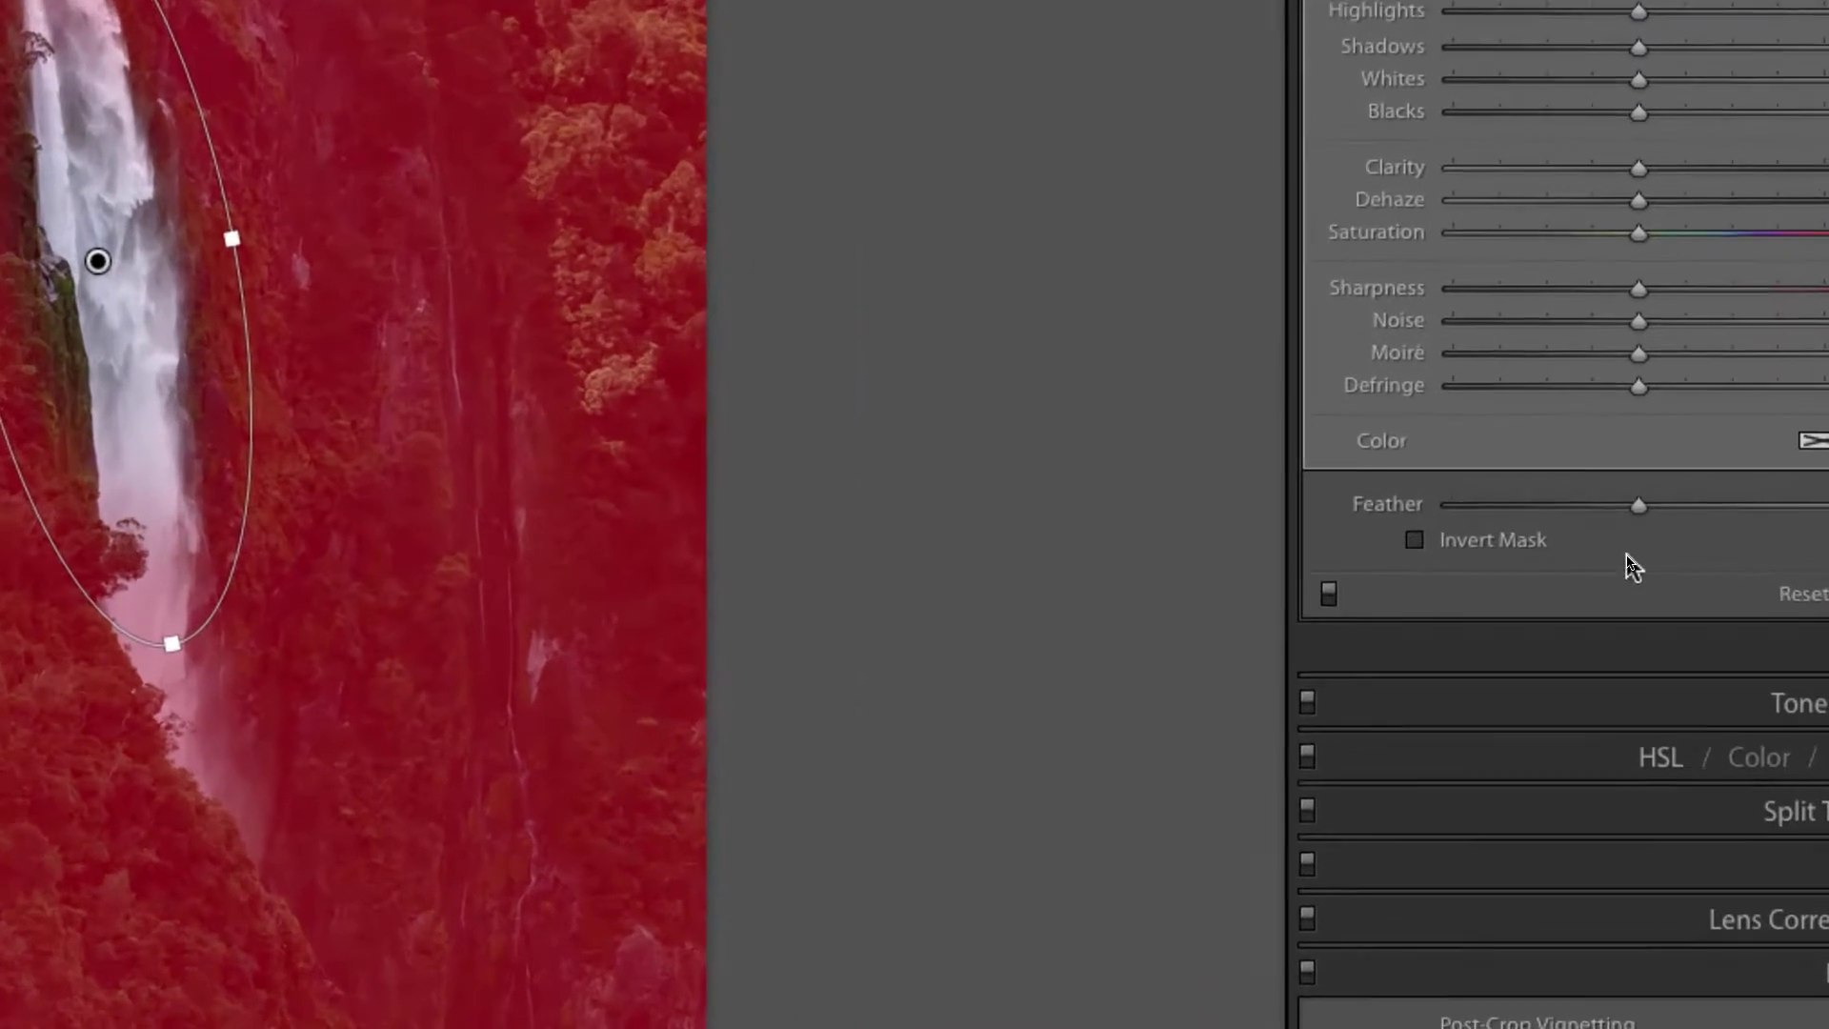
{"action": "left_click", "coordinate": [1412, 542]}
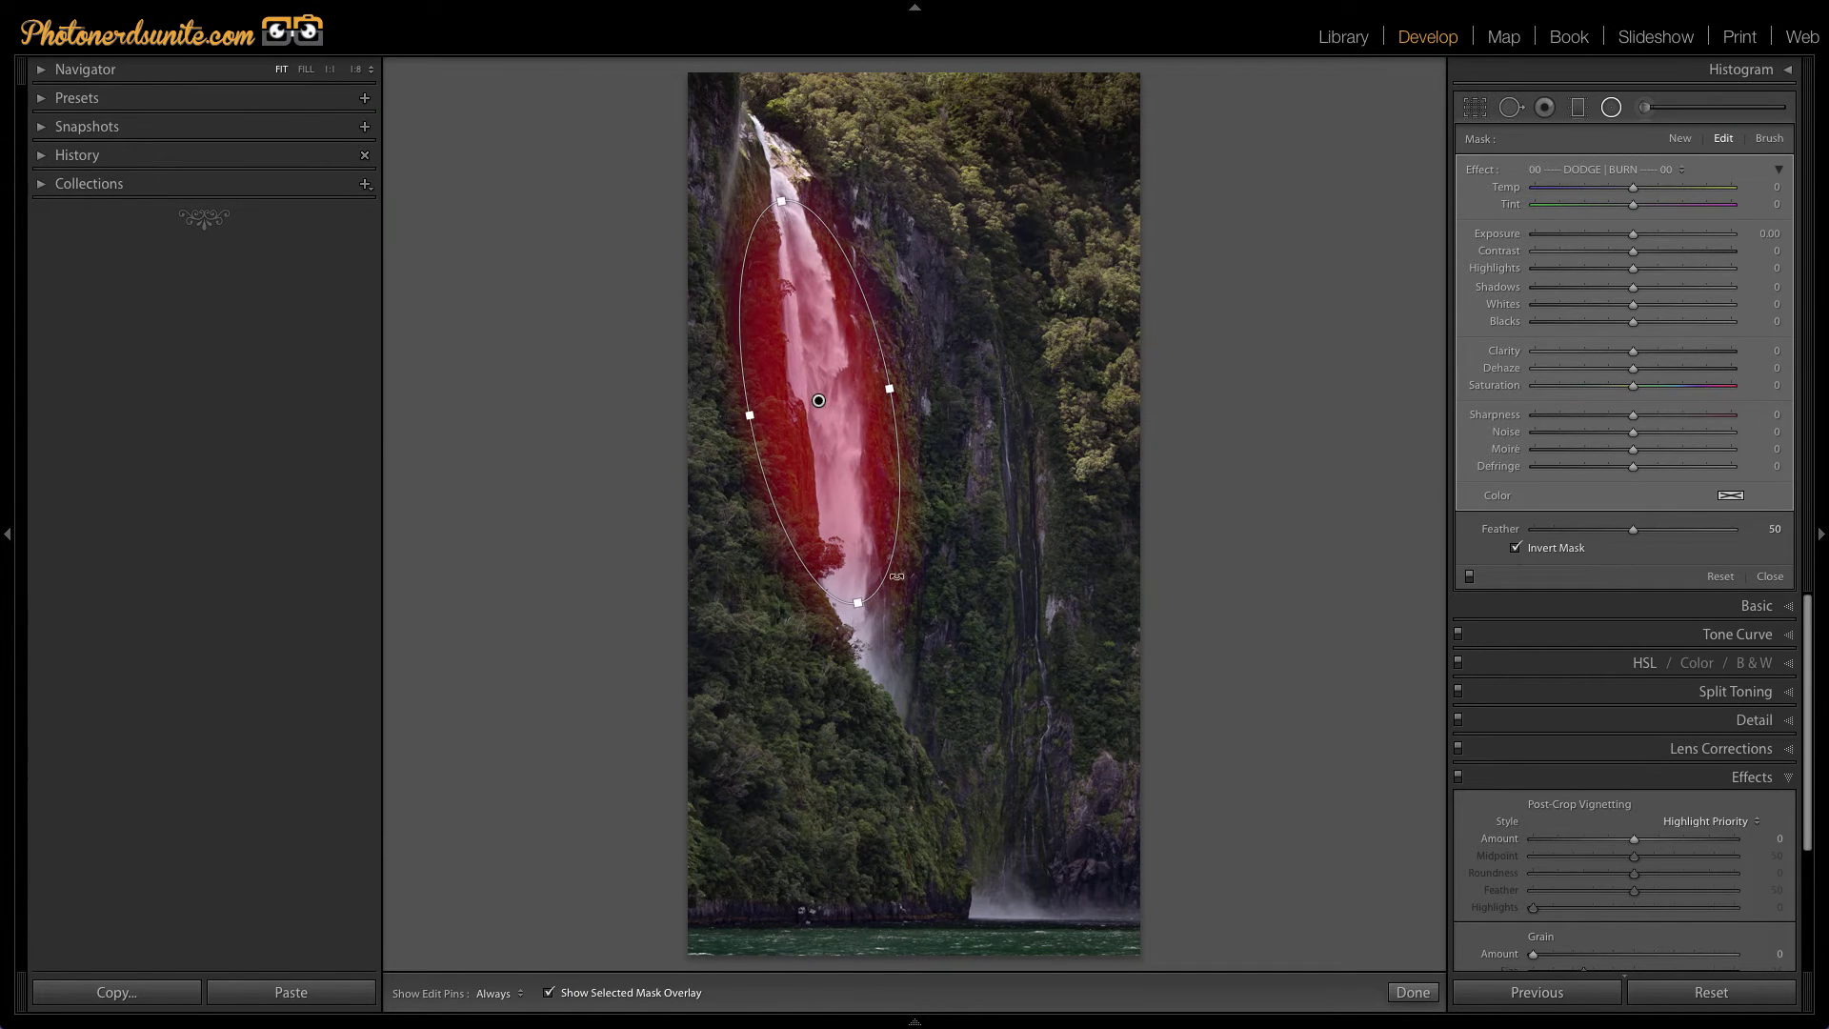
{"action": "left_click_drag", "start_coordinate": [857, 602], "coordinate": [876, 695]}
{"action": "left_click_drag", "start_coordinate": [818, 403], "coordinate": [827, 425]}
{"action": "left_click_drag", "start_coordinate": [870, 683], "coordinate": [878, 710]}
{"action": "left_click_drag", "start_coordinate": [825, 428], "coordinate": [828, 435]}
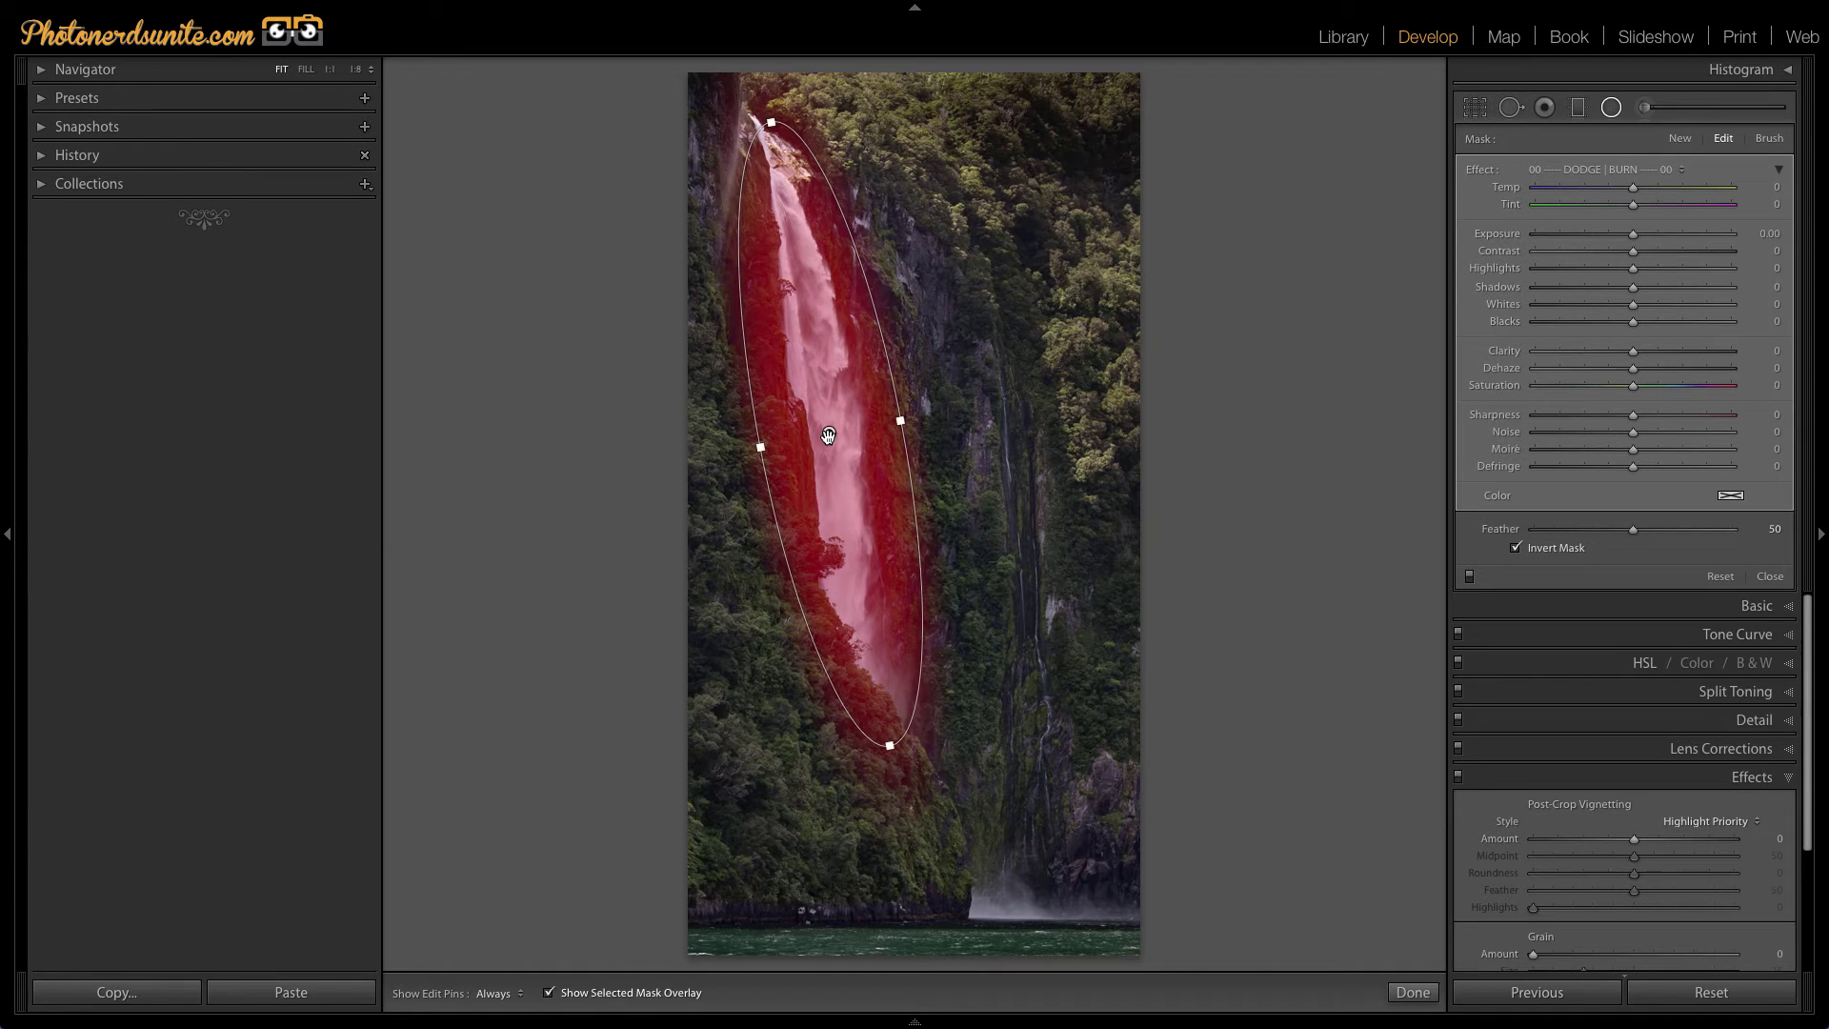
{"action": "key", "text": "o"}
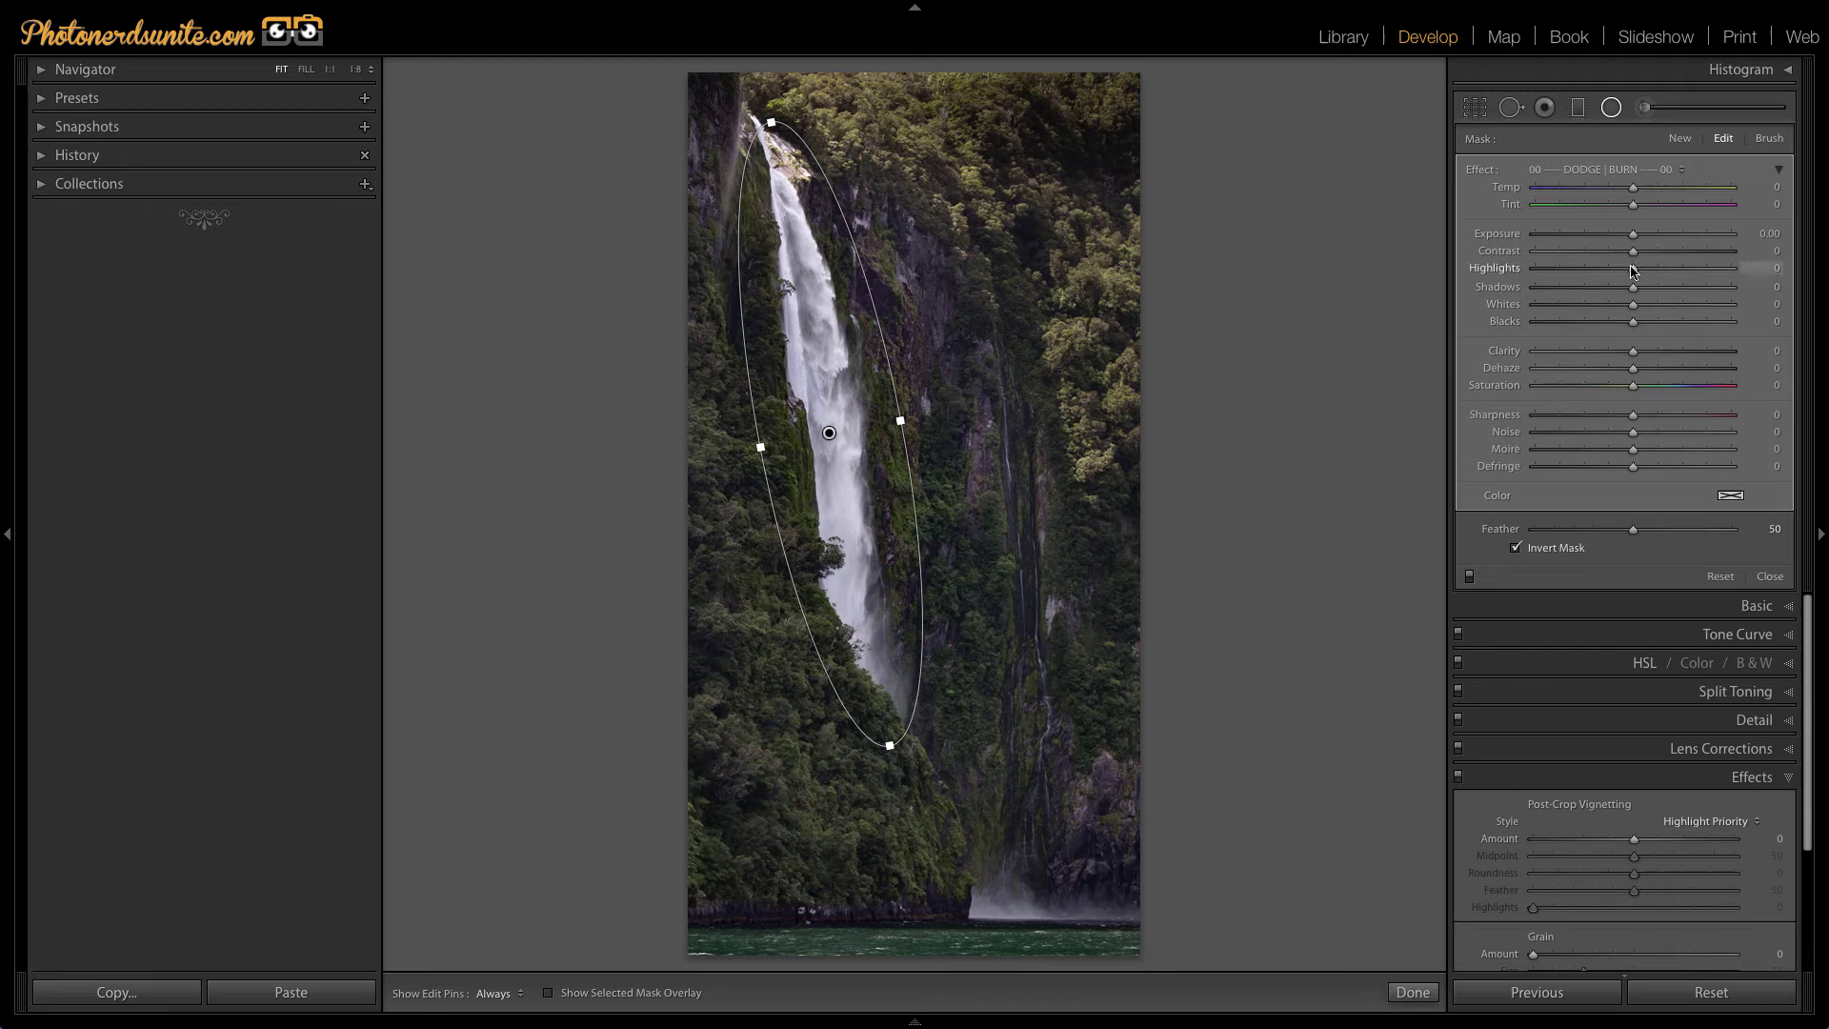
{"action": "left_click_drag", "start_coordinate": [1635, 271], "coordinate": [1655, 354]}
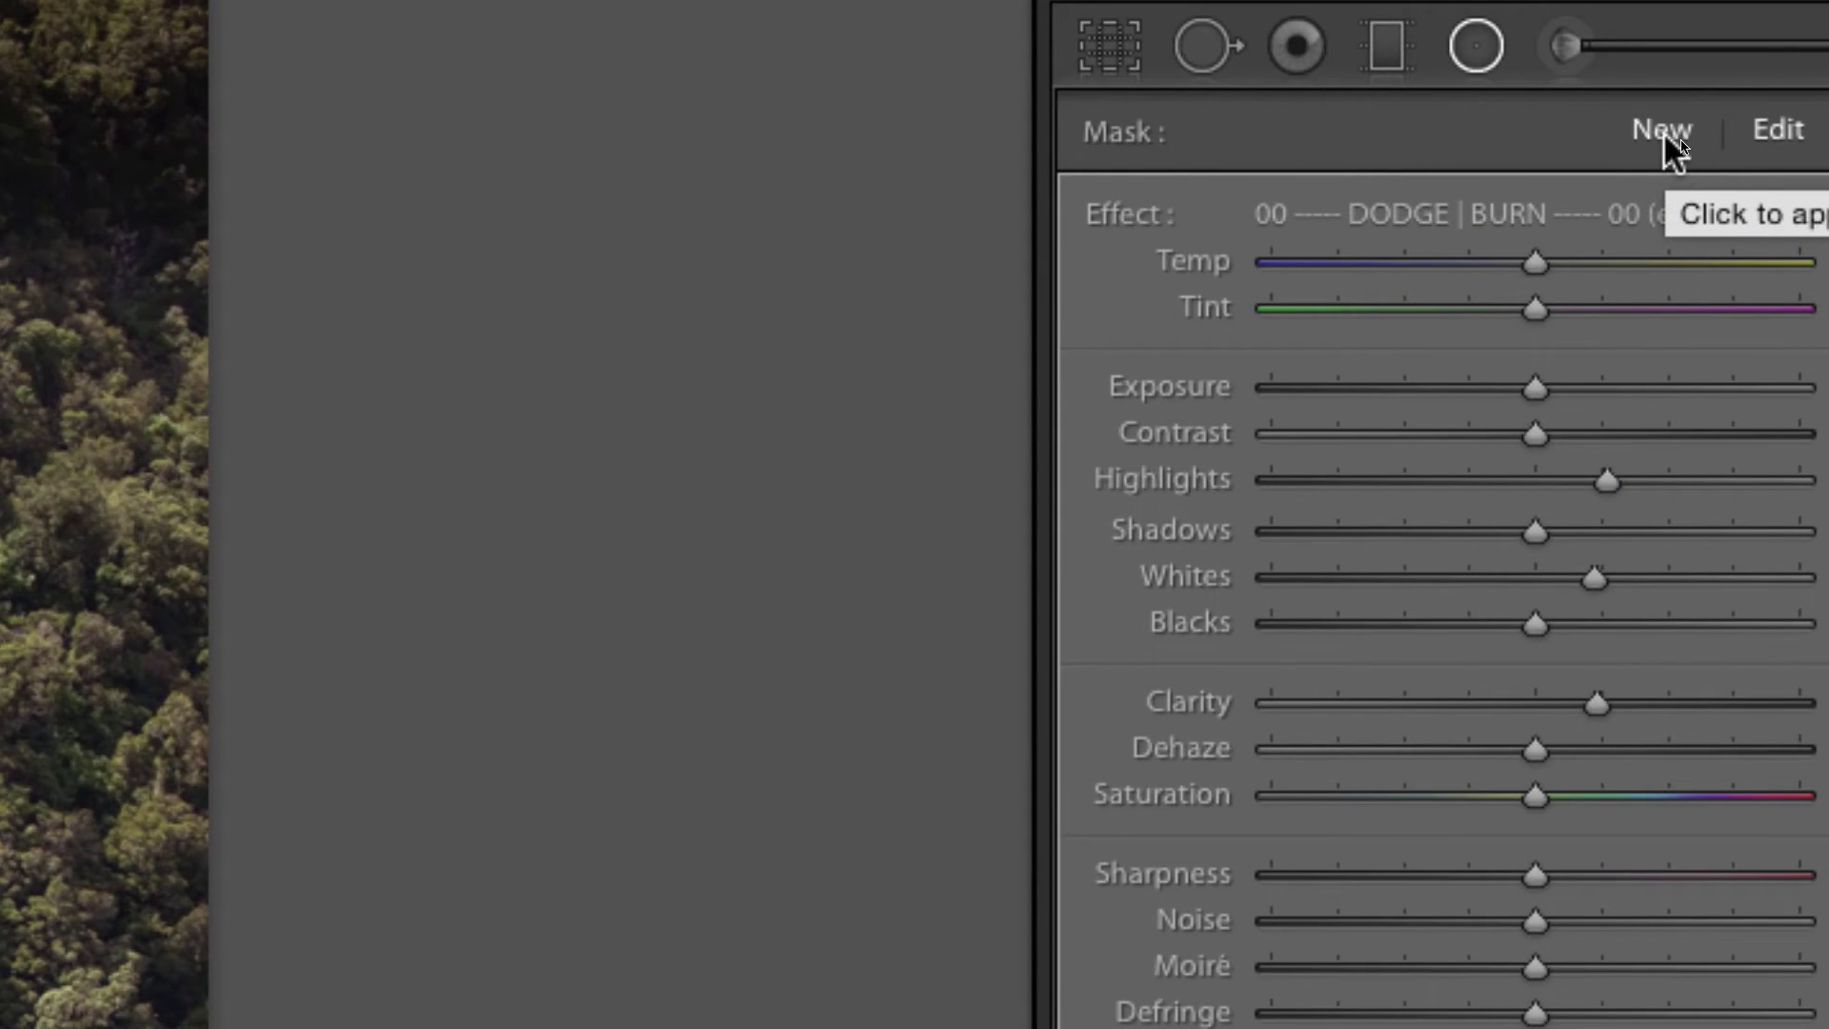
Add a second radial filter on the right cliff and invert its mask.
{"action": "left_click", "coordinate": [1663, 132]}
{"action": "left_click_drag", "start_coordinate": [958, 268], "coordinate": [959, 444]}
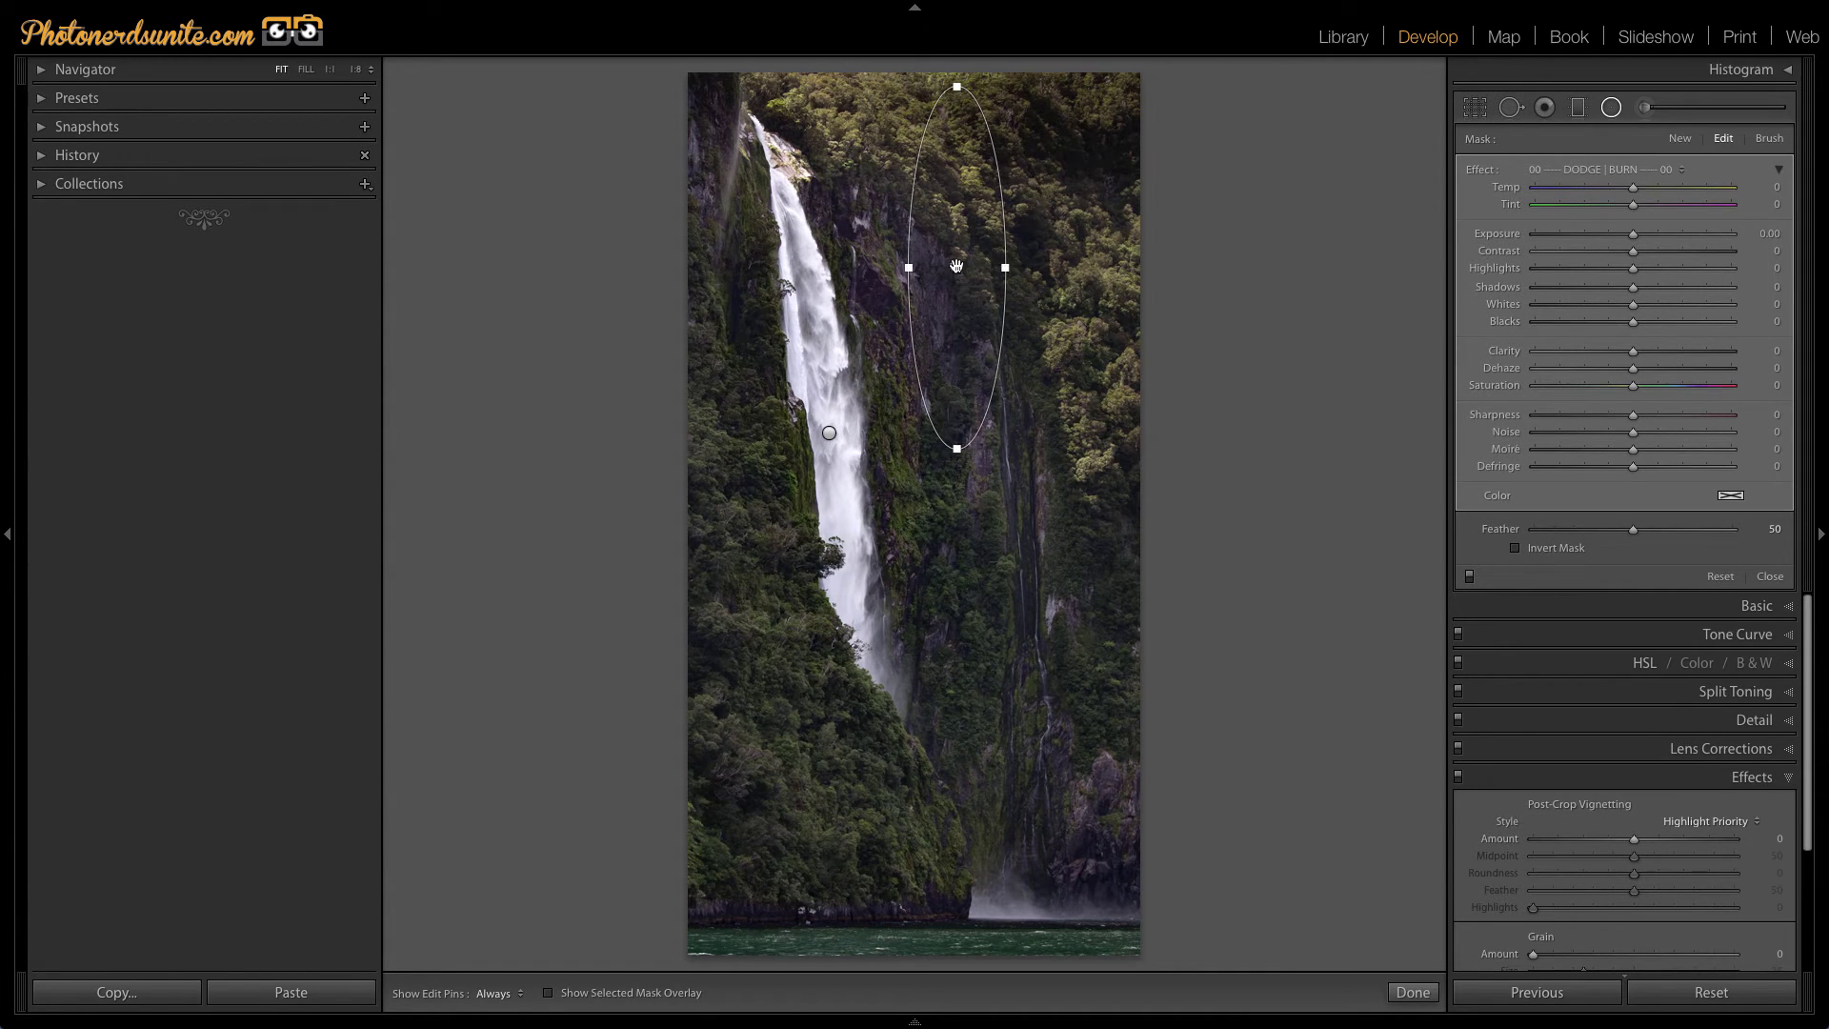
{"action": "left_click_drag", "start_coordinate": [956, 267], "coordinate": [972, 428]}
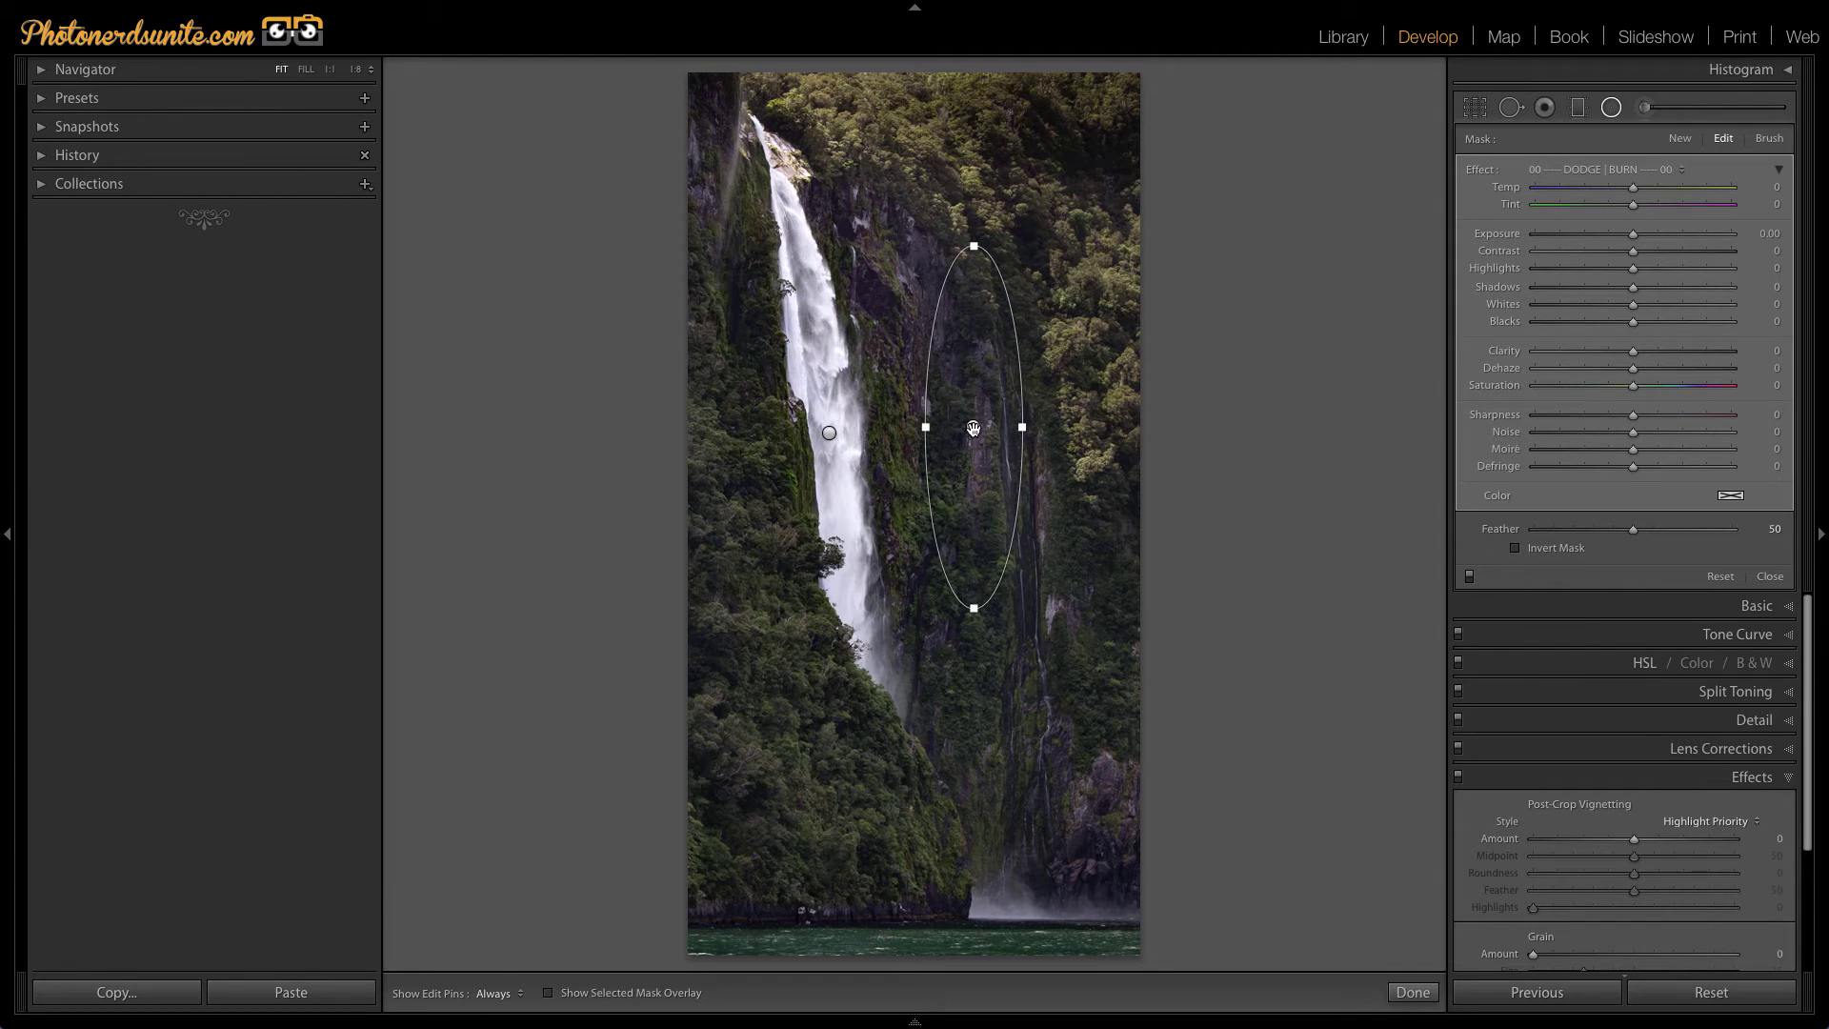
{"action": "mouse_move", "coordinate": [972, 428]}
{"action": "key", "text": "o"}
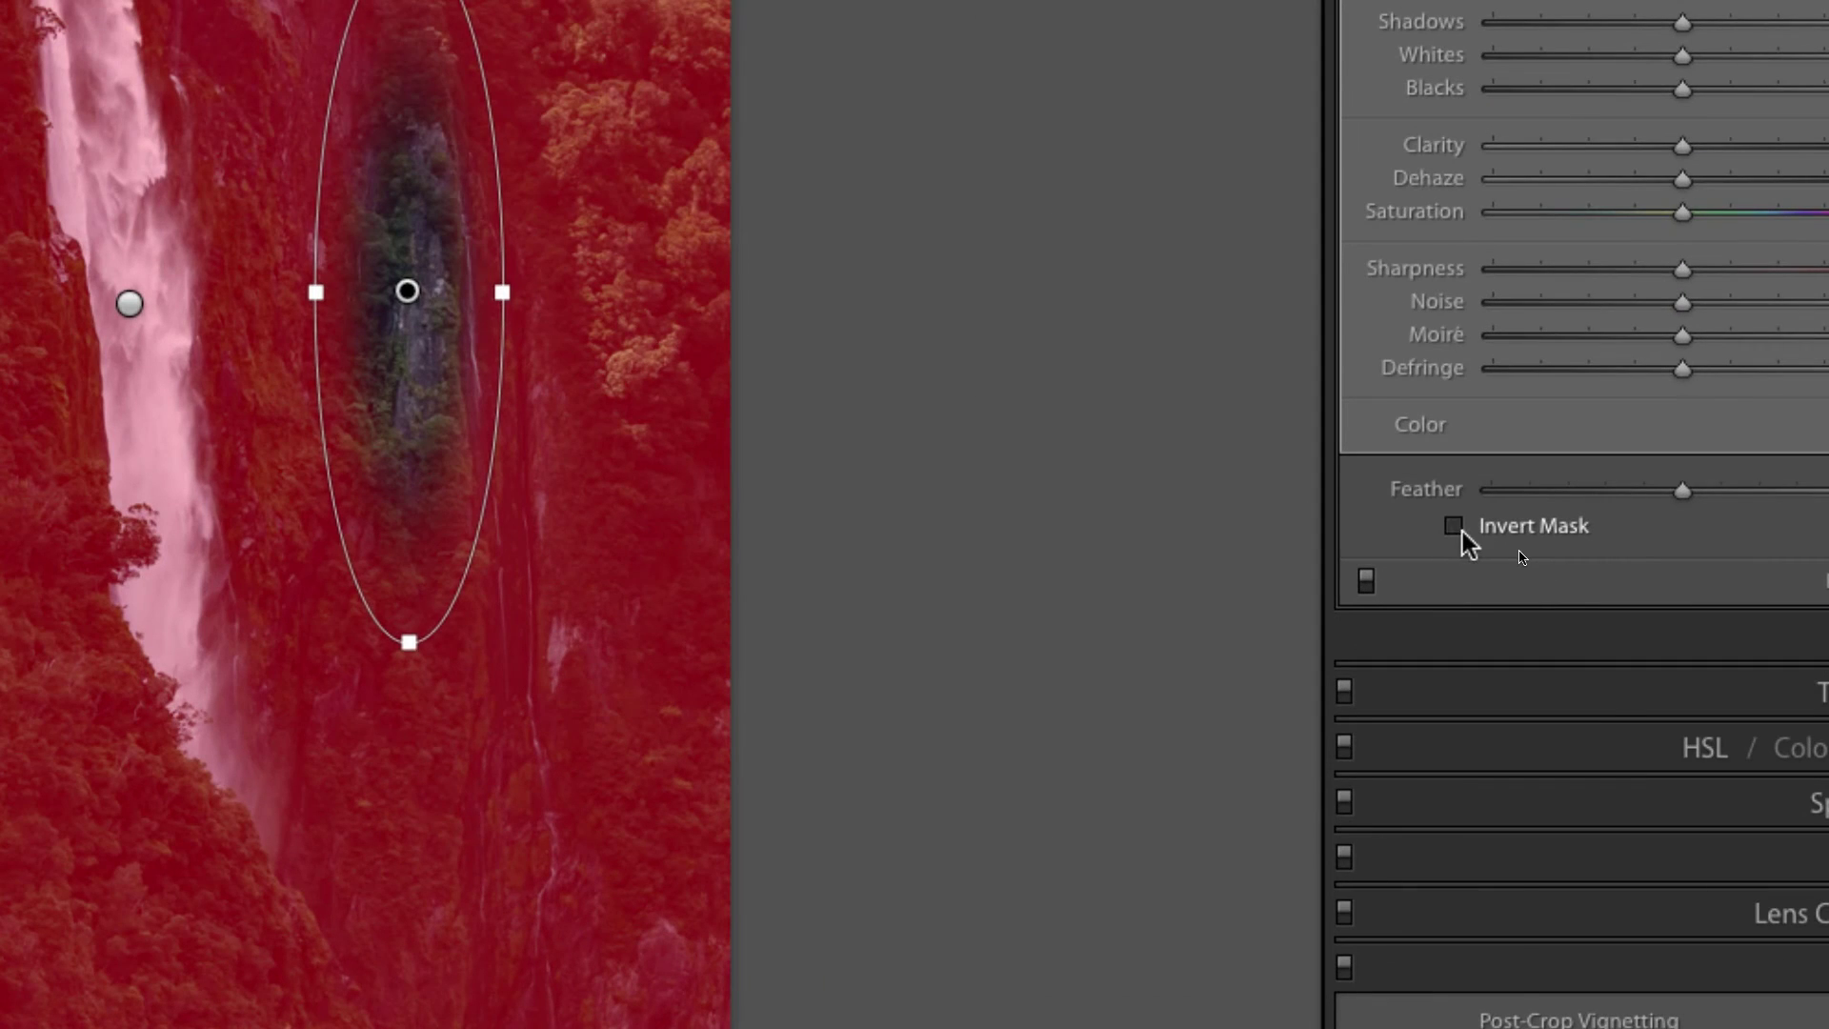
{"action": "left_click", "coordinate": [1454, 528]}
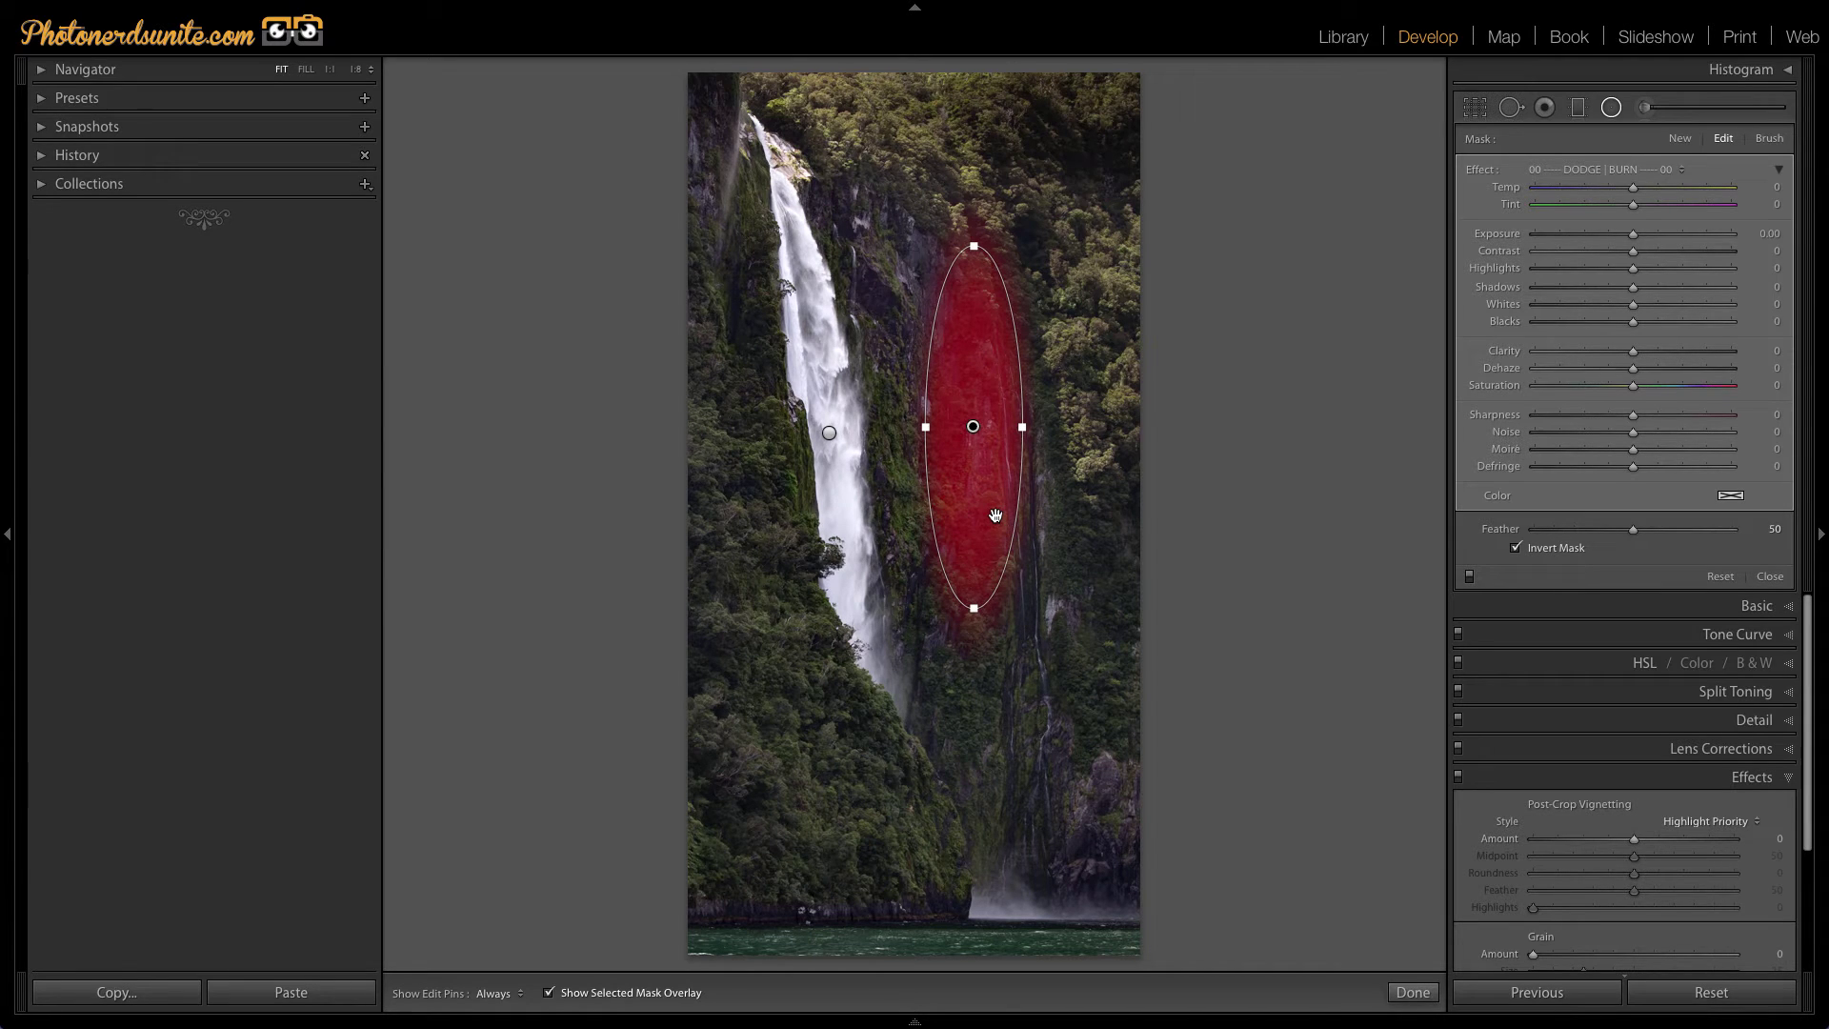
{"action": "key", "text": "o"}
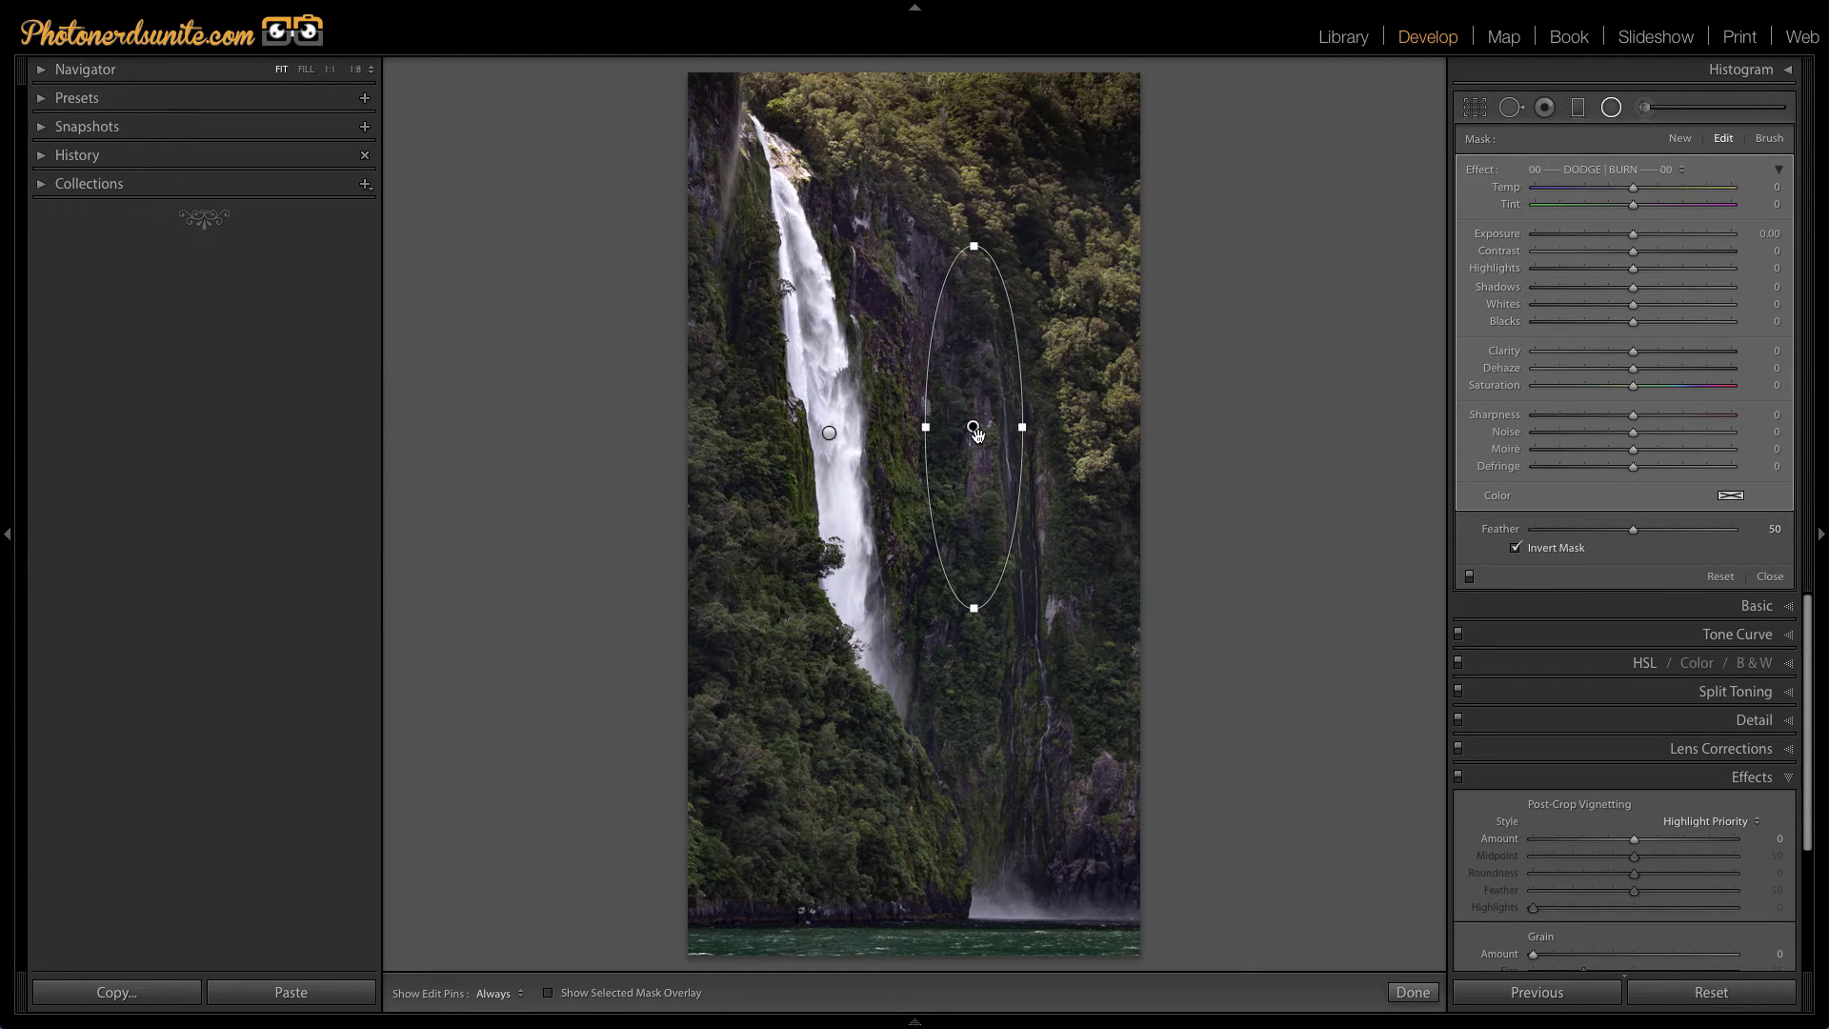
Place, tilt and lengthen the cliff ellipse beside the falls, raising Highlights to 47.
{"action": "left_click_drag", "start_coordinate": [963, 434], "coordinate": [914, 488]}
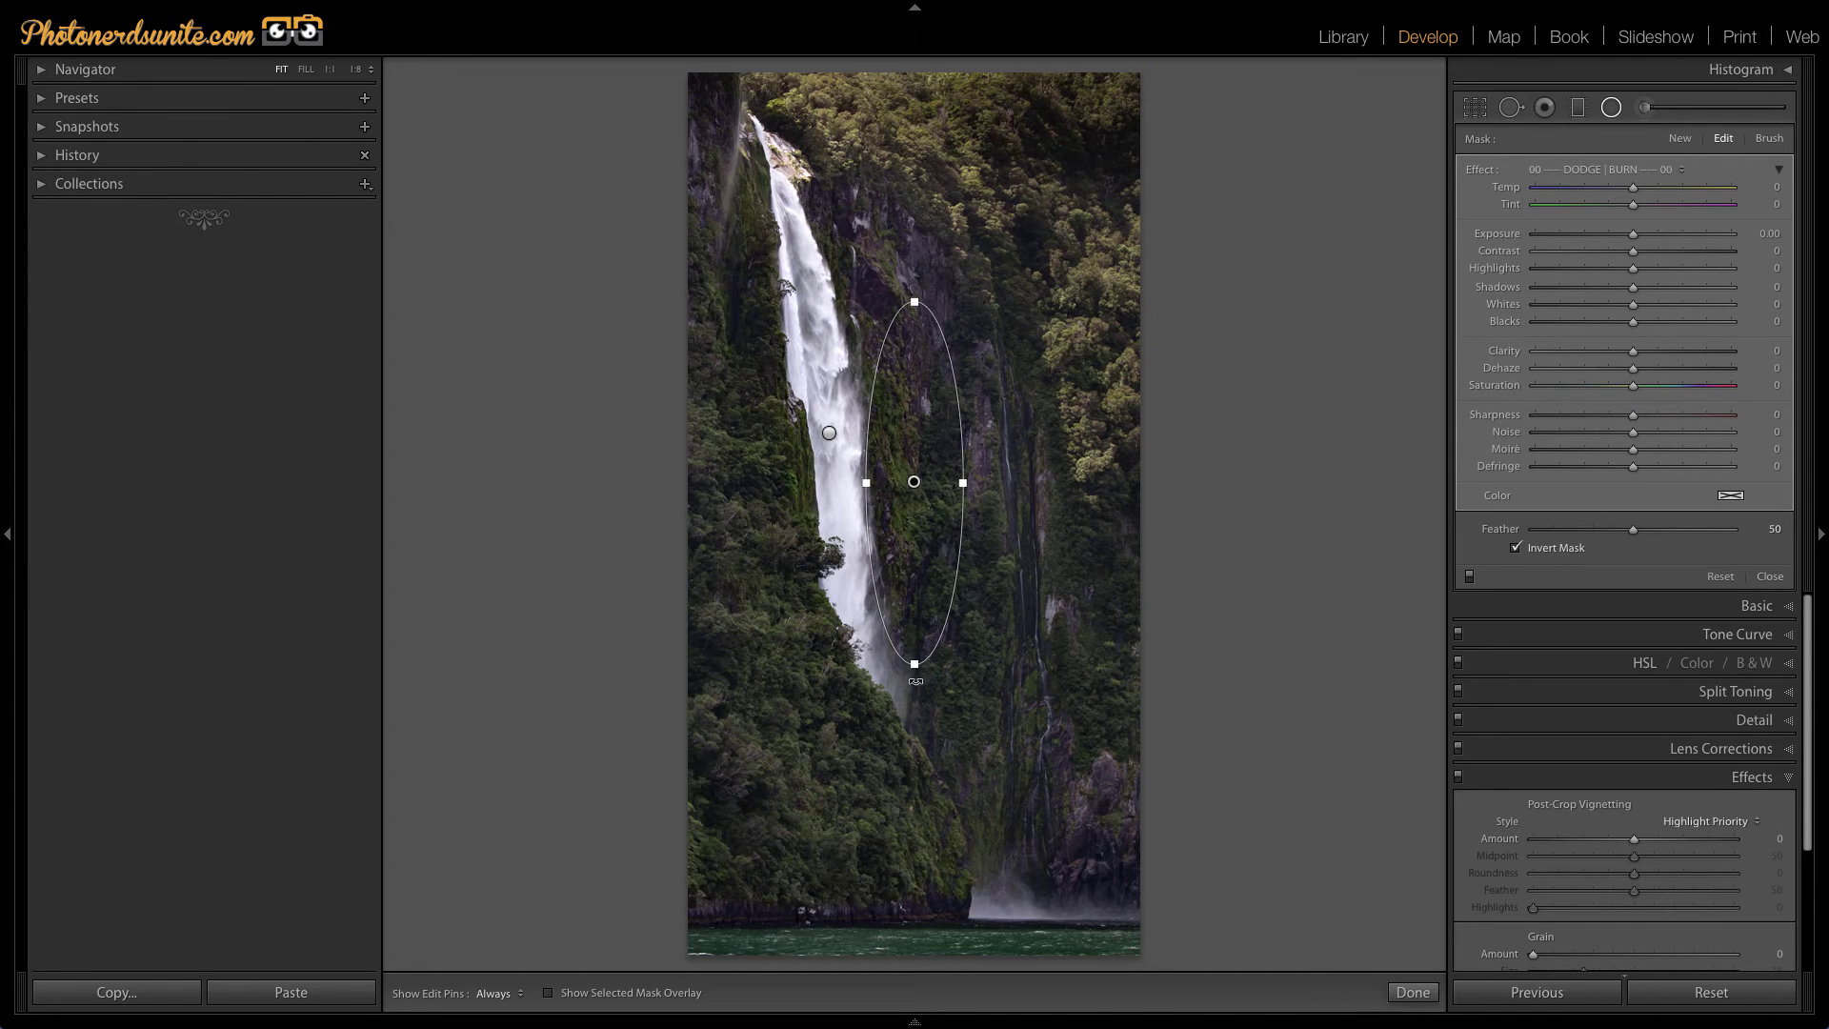
{"action": "left_click_drag", "start_coordinate": [935, 680], "coordinate": [954, 674]}
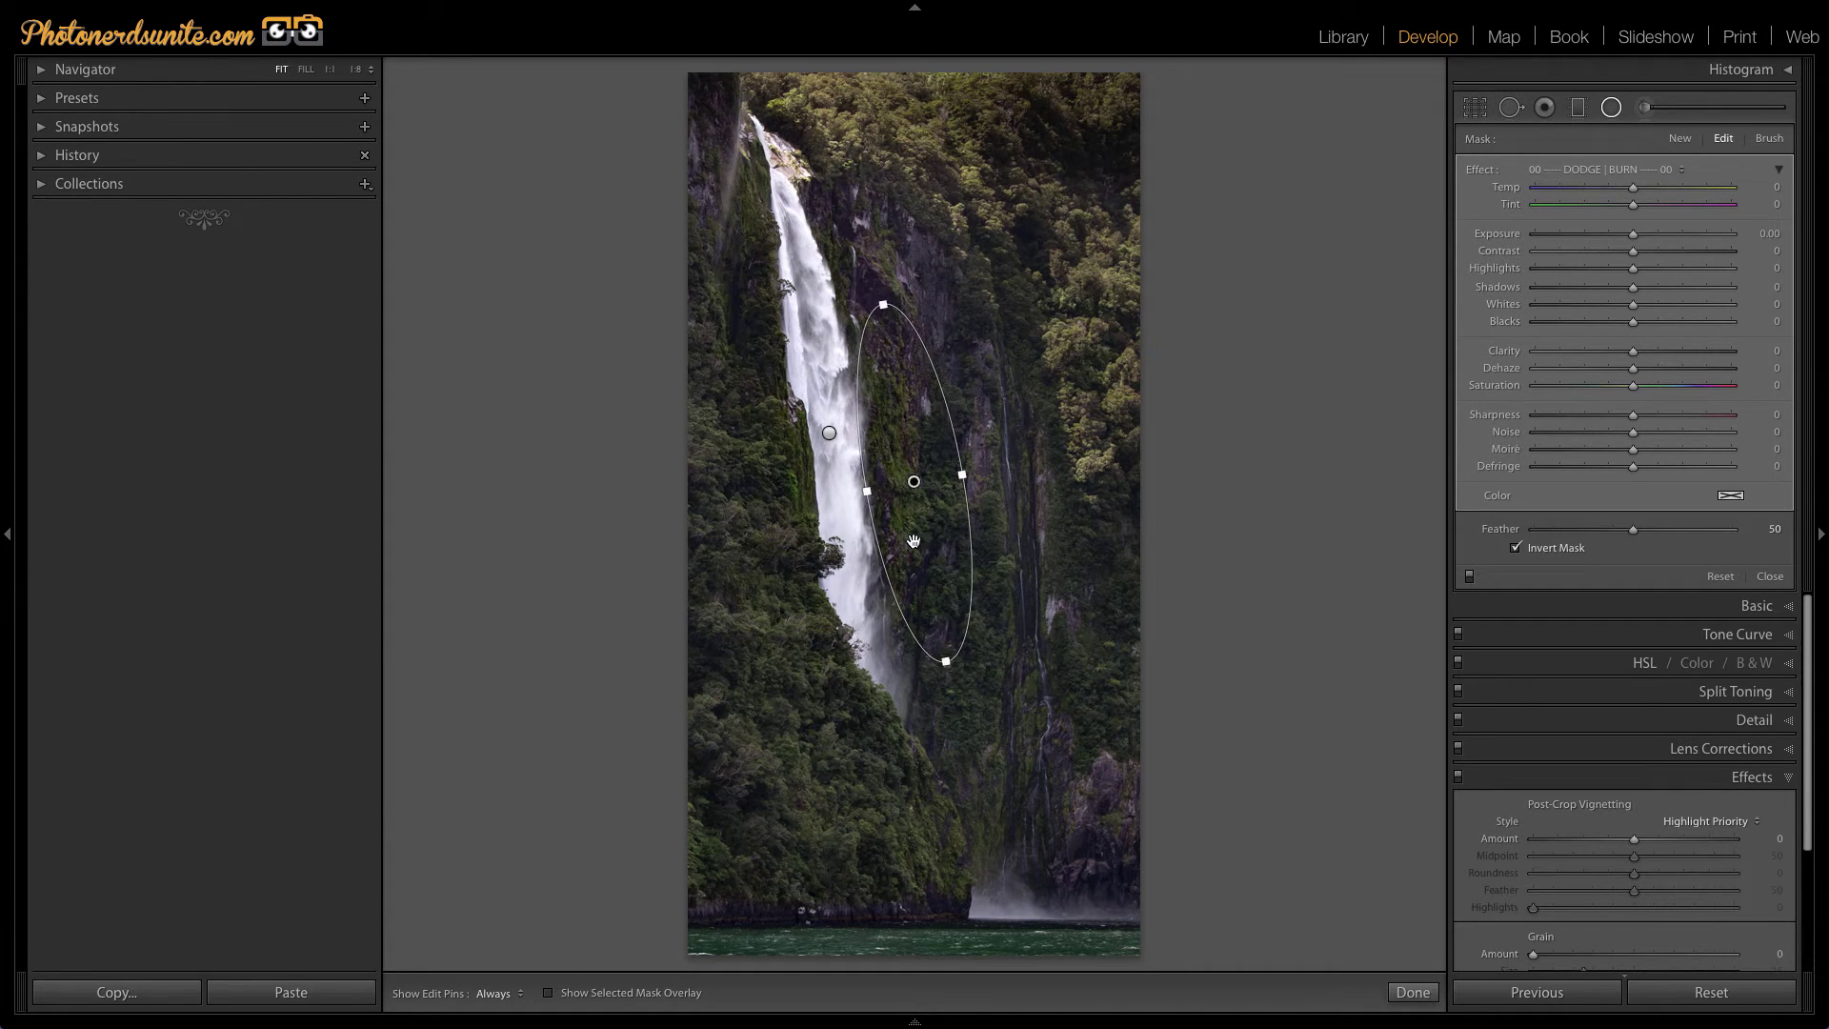
{"action": "mouse_move", "coordinate": [905, 472]}
{"action": "left_mouse_down"}
{"action": "mouse_move", "coordinate": [869, 476]}
{"action": "mouse_move", "coordinate": [954, 466]}
{"action": "mouse_move", "coordinate": [902, 467]}
{"action": "left_mouse_up"}
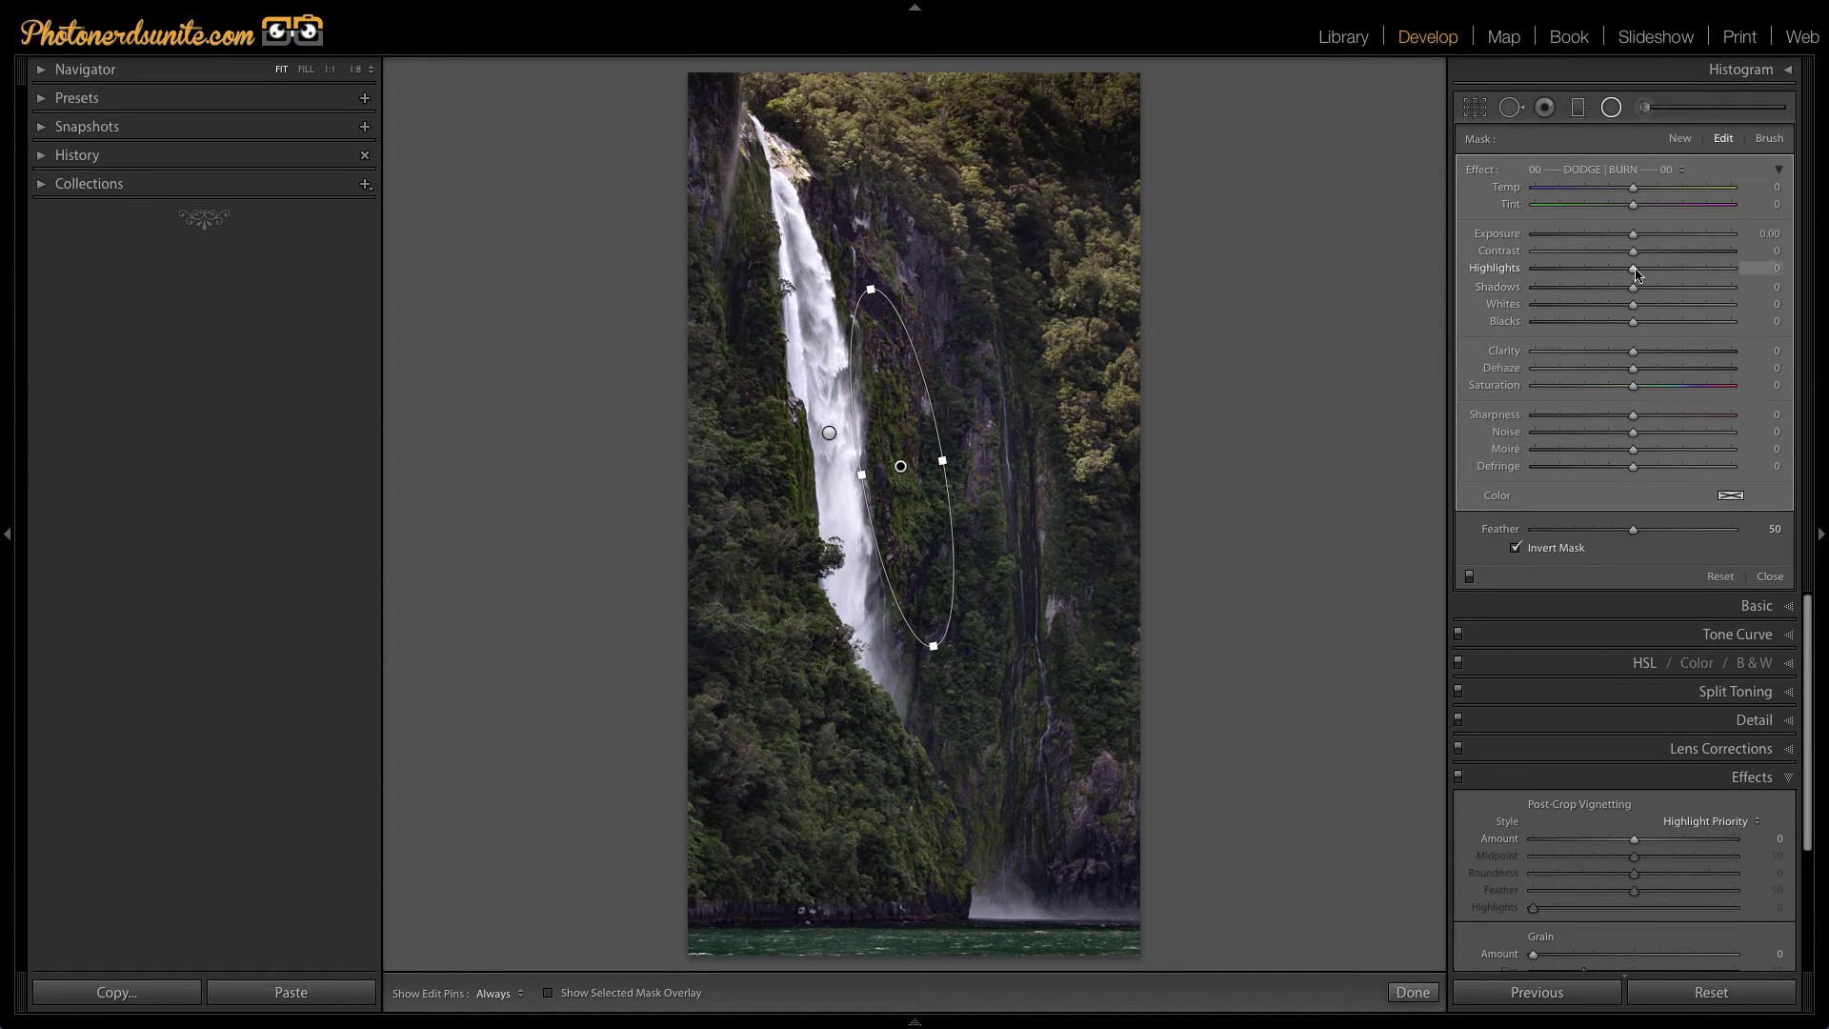
{"action": "left_click_drag", "start_coordinate": [1636, 274], "coordinate": [1647, 193]}
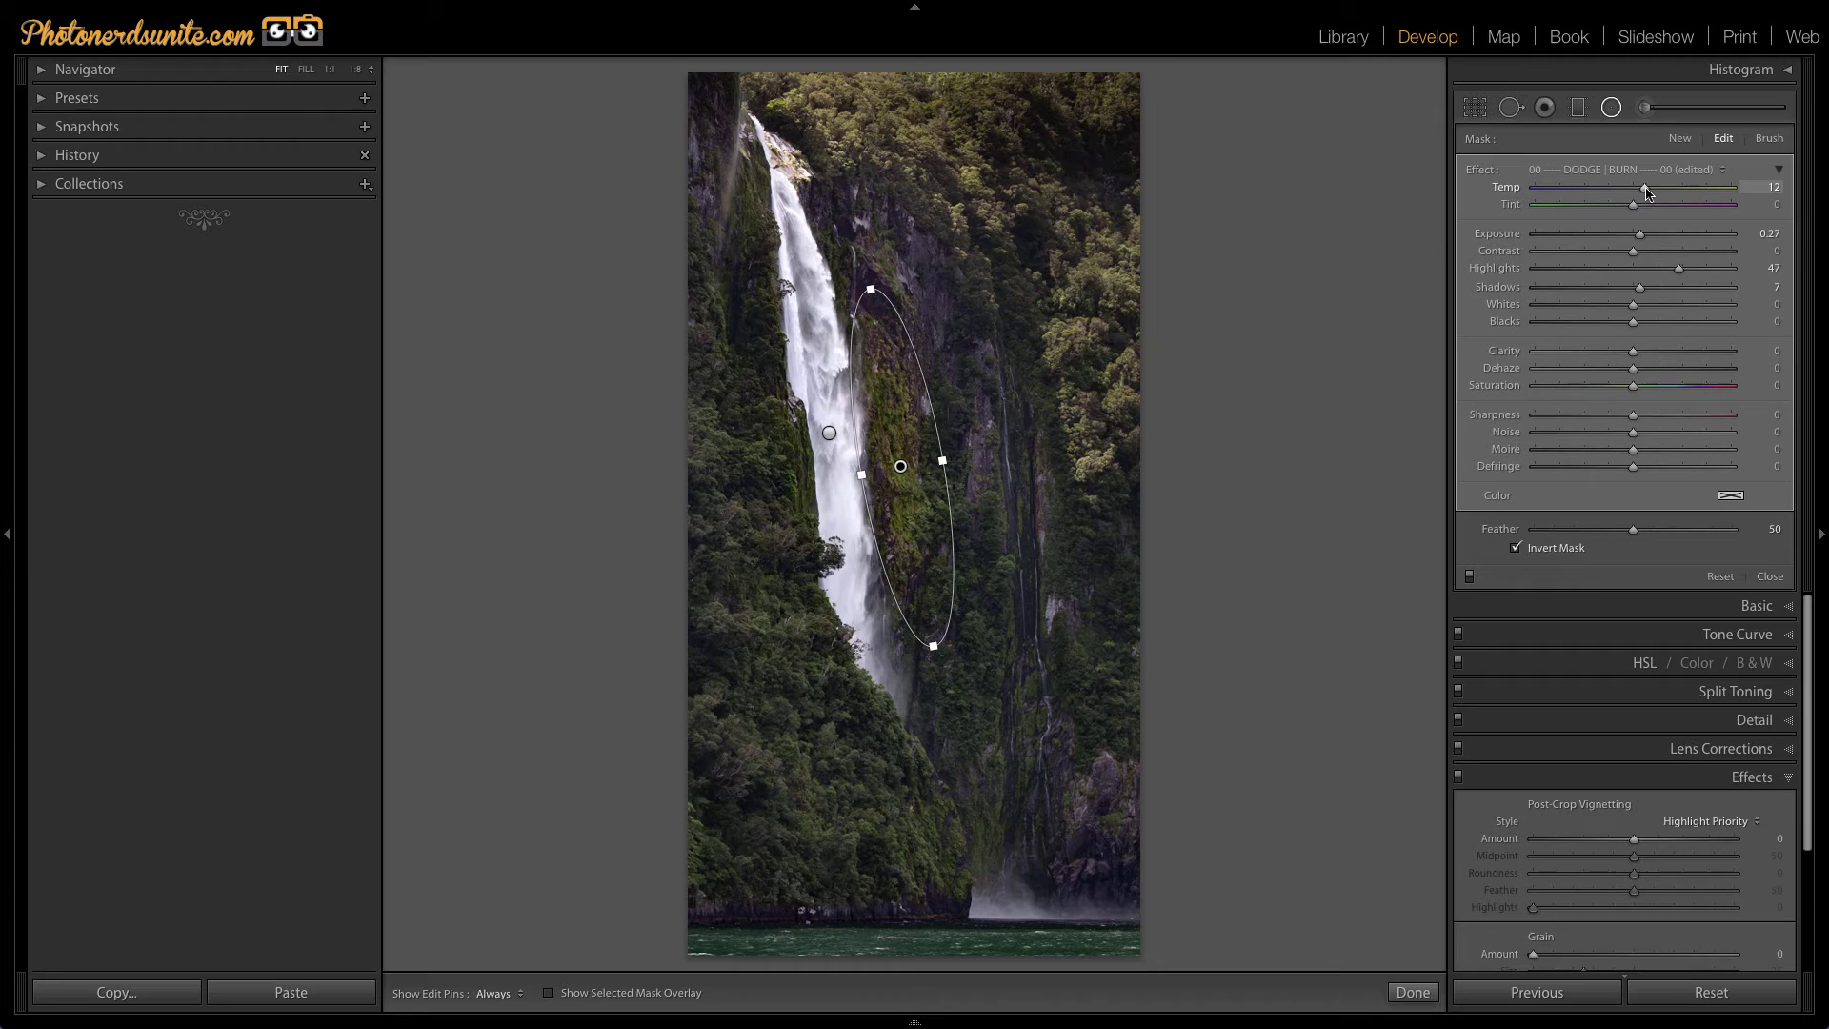
{"action": "left_click_drag", "start_coordinate": [934, 646], "coordinate": [939, 676]}
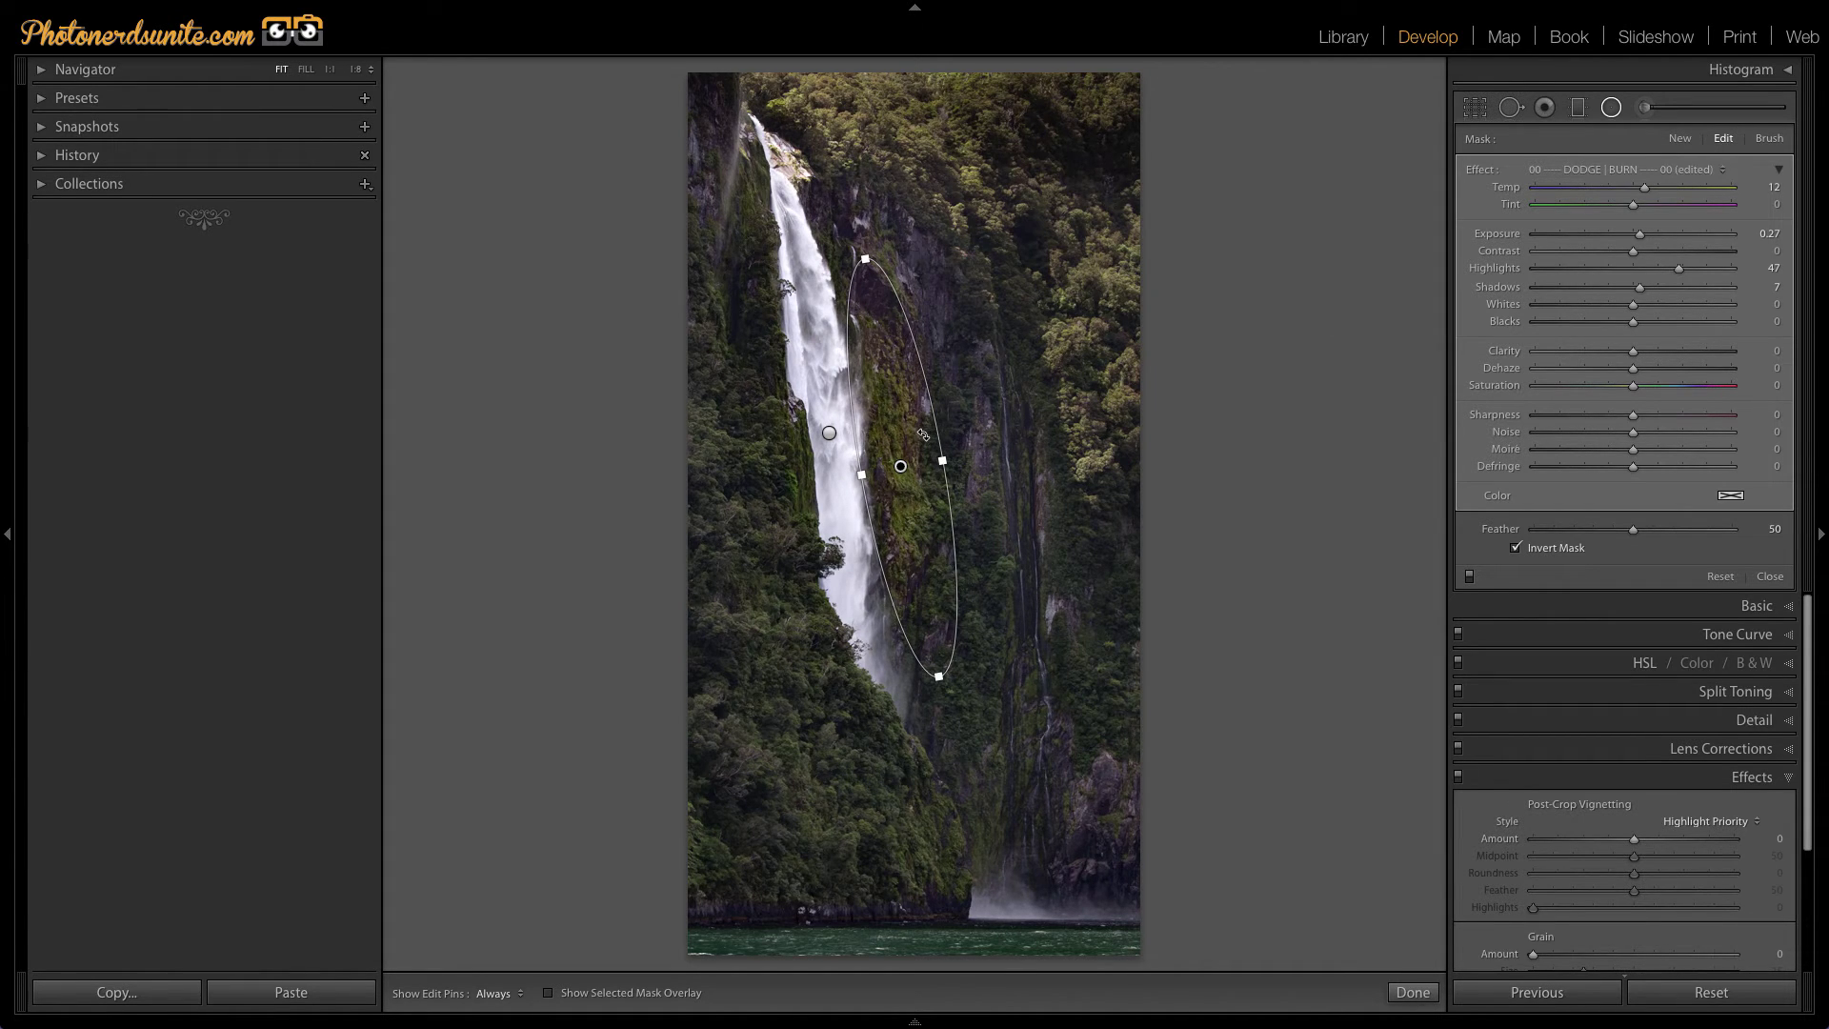
Duplicate the cliff filter and move the copy to the cliff left of the waterfall.
{"action": "right_click", "coordinate": [900, 467]}
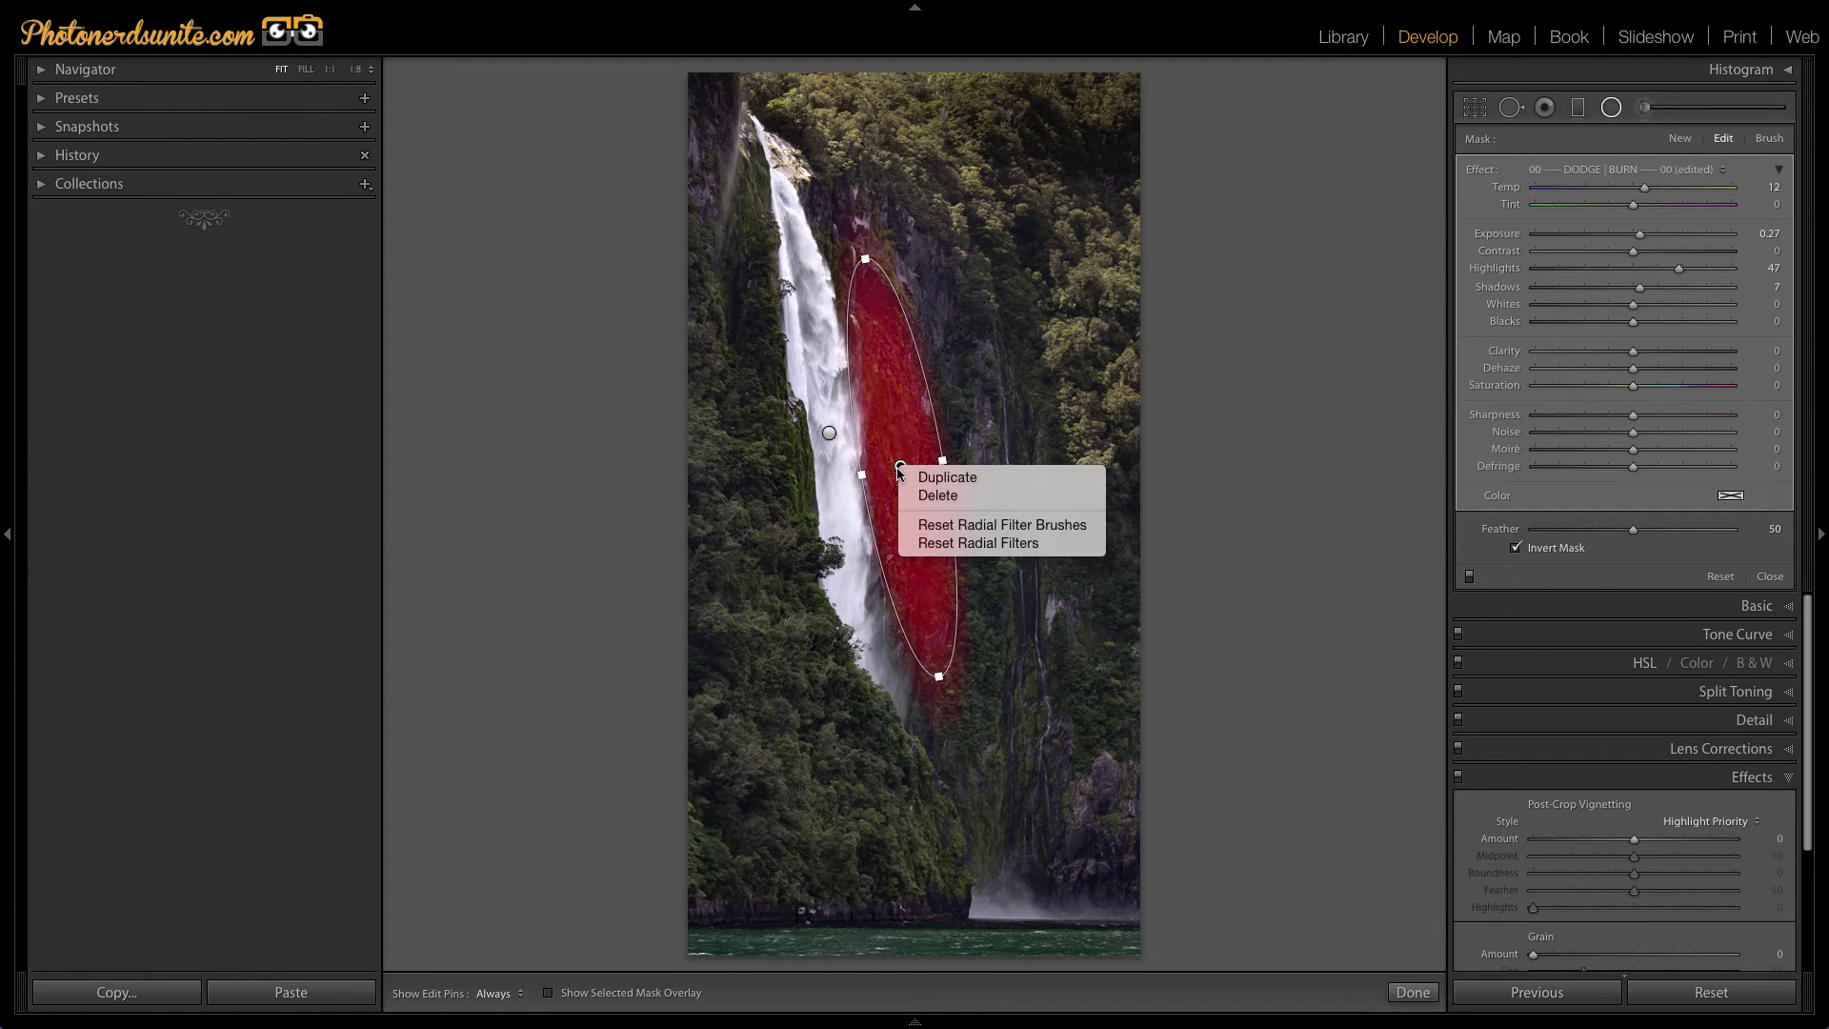
{"action": "left_click", "coordinate": [946, 478]}
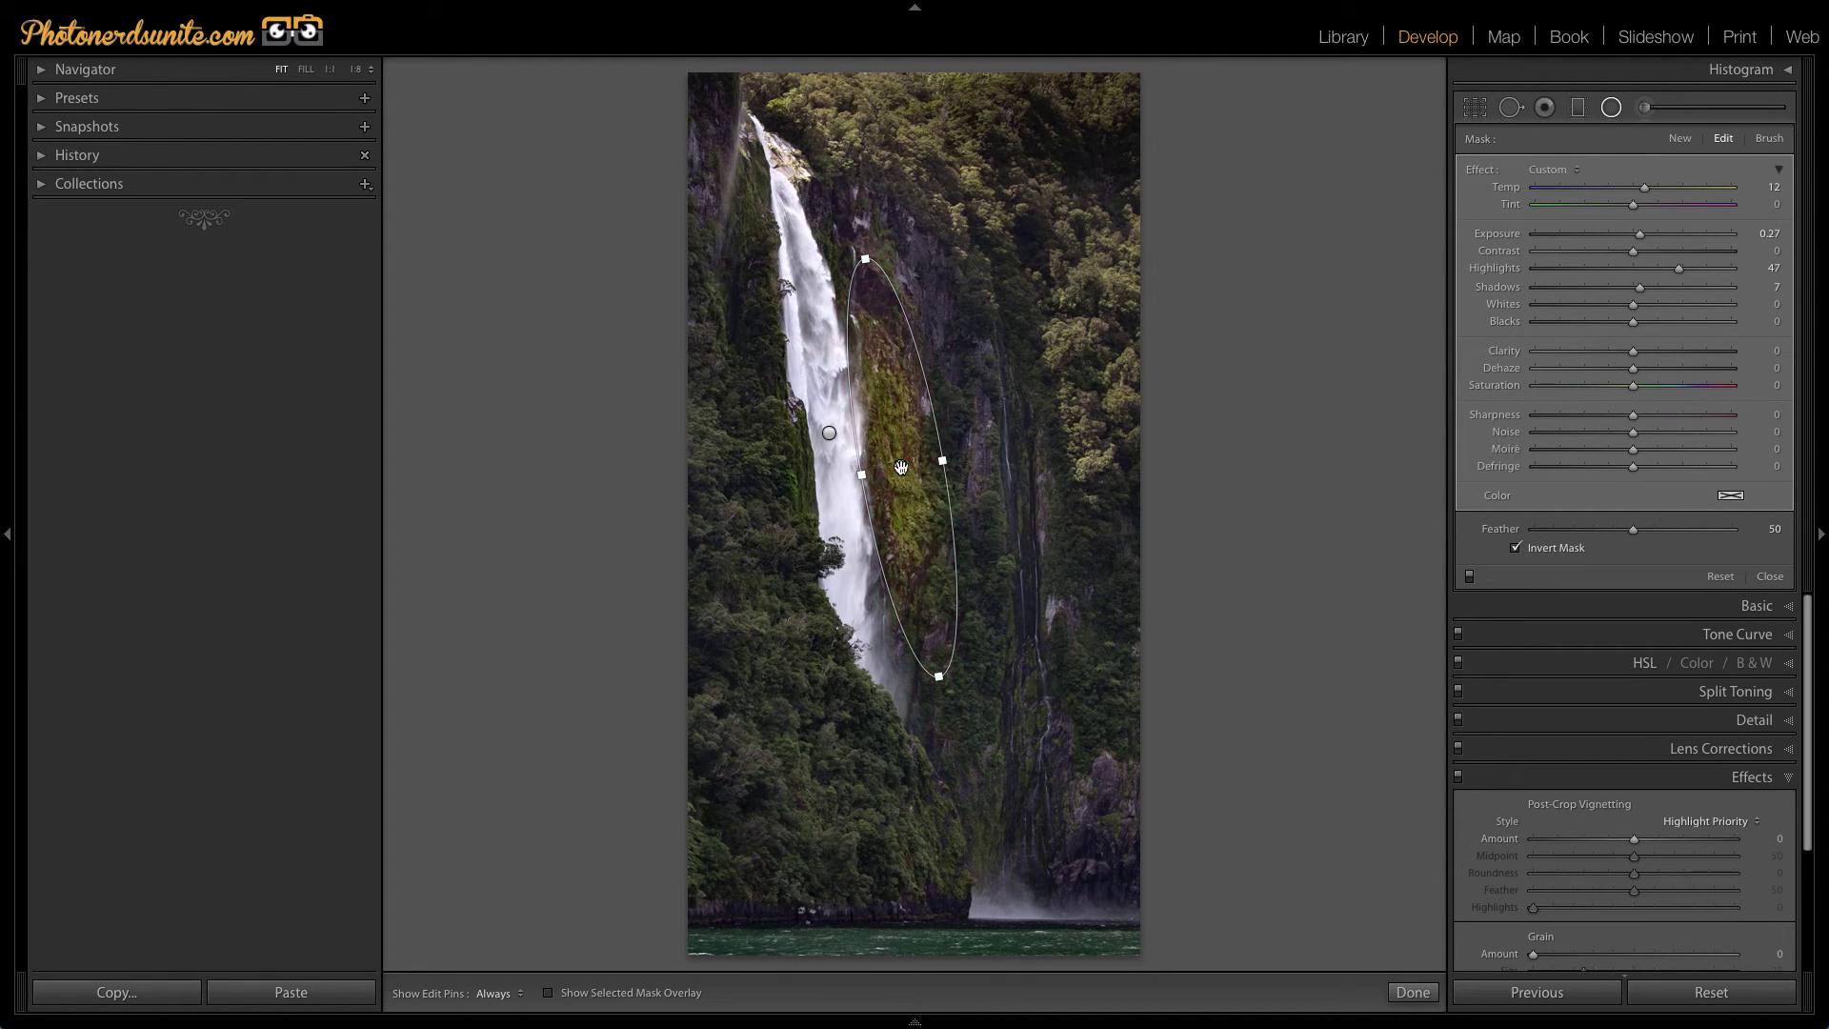
{"action": "left_click_drag", "start_coordinate": [900, 468], "coordinate": [759, 512]}
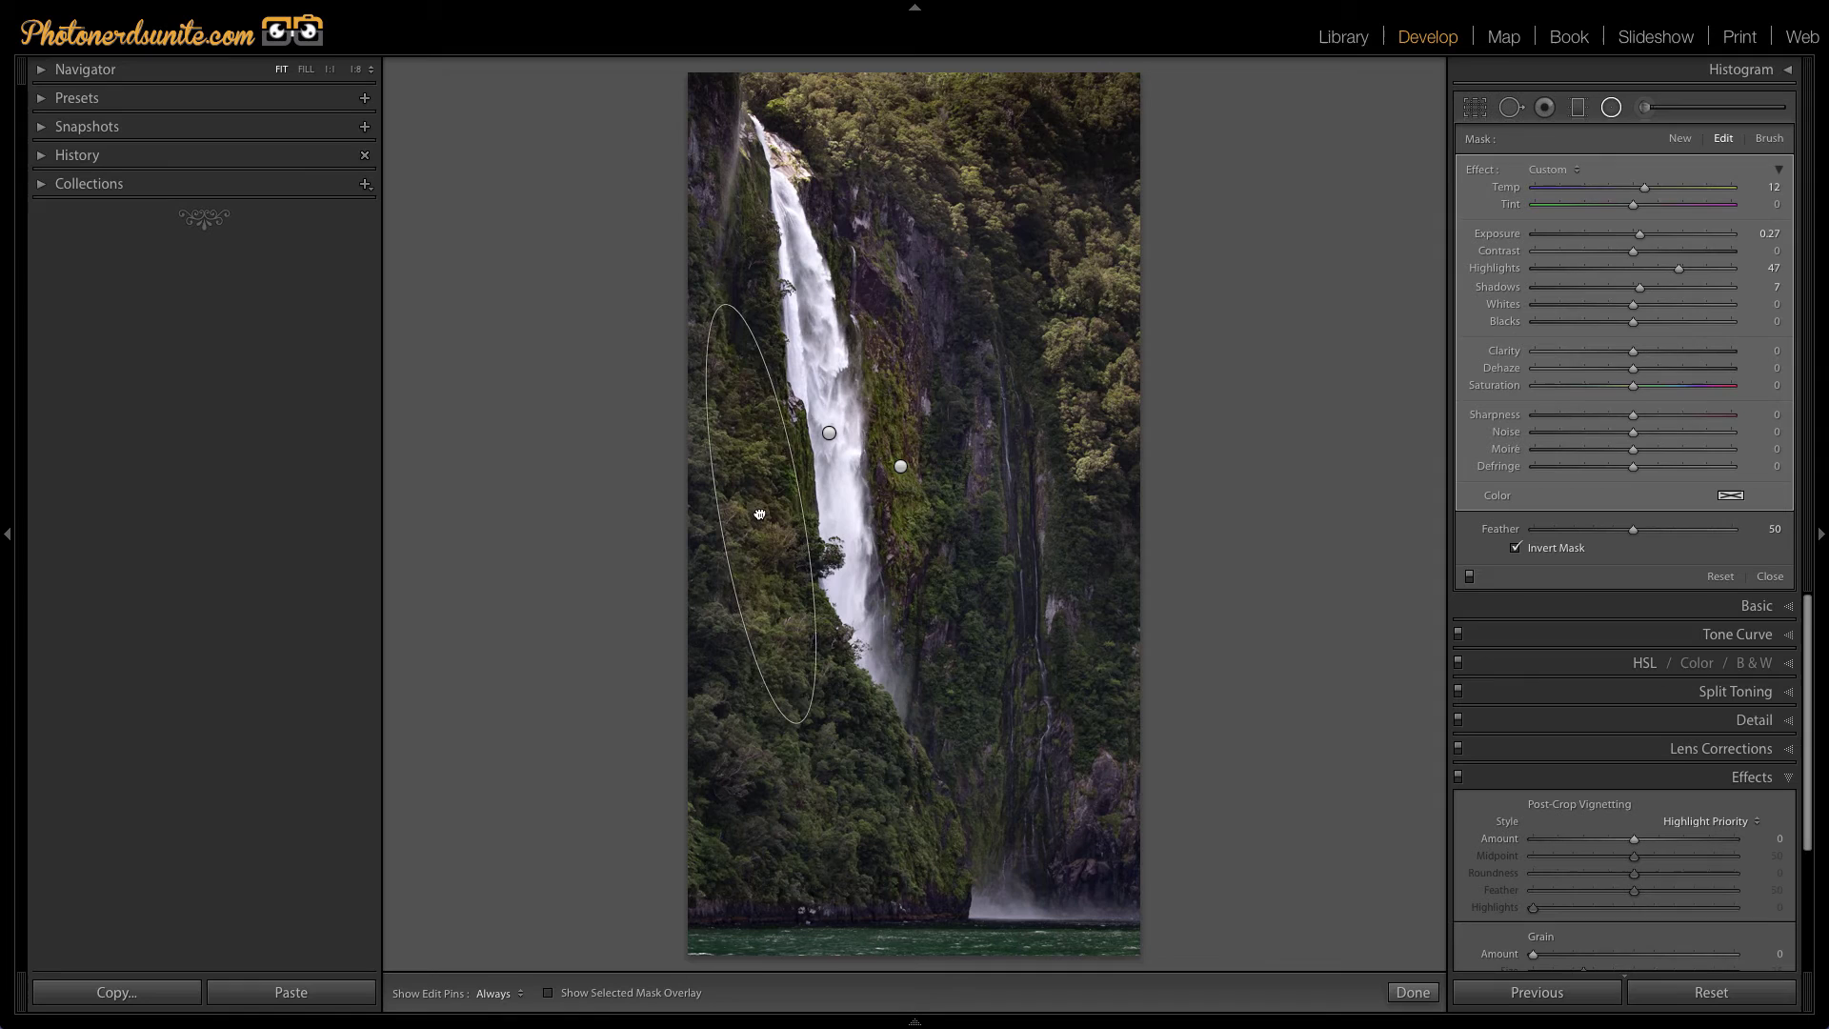
Turn the copy upright, narrow and lengthen it, and fit it over the falls' top section.
{"action": "left_click_drag", "start_coordinate": [729, 296], "coordinate": [753, 298]}
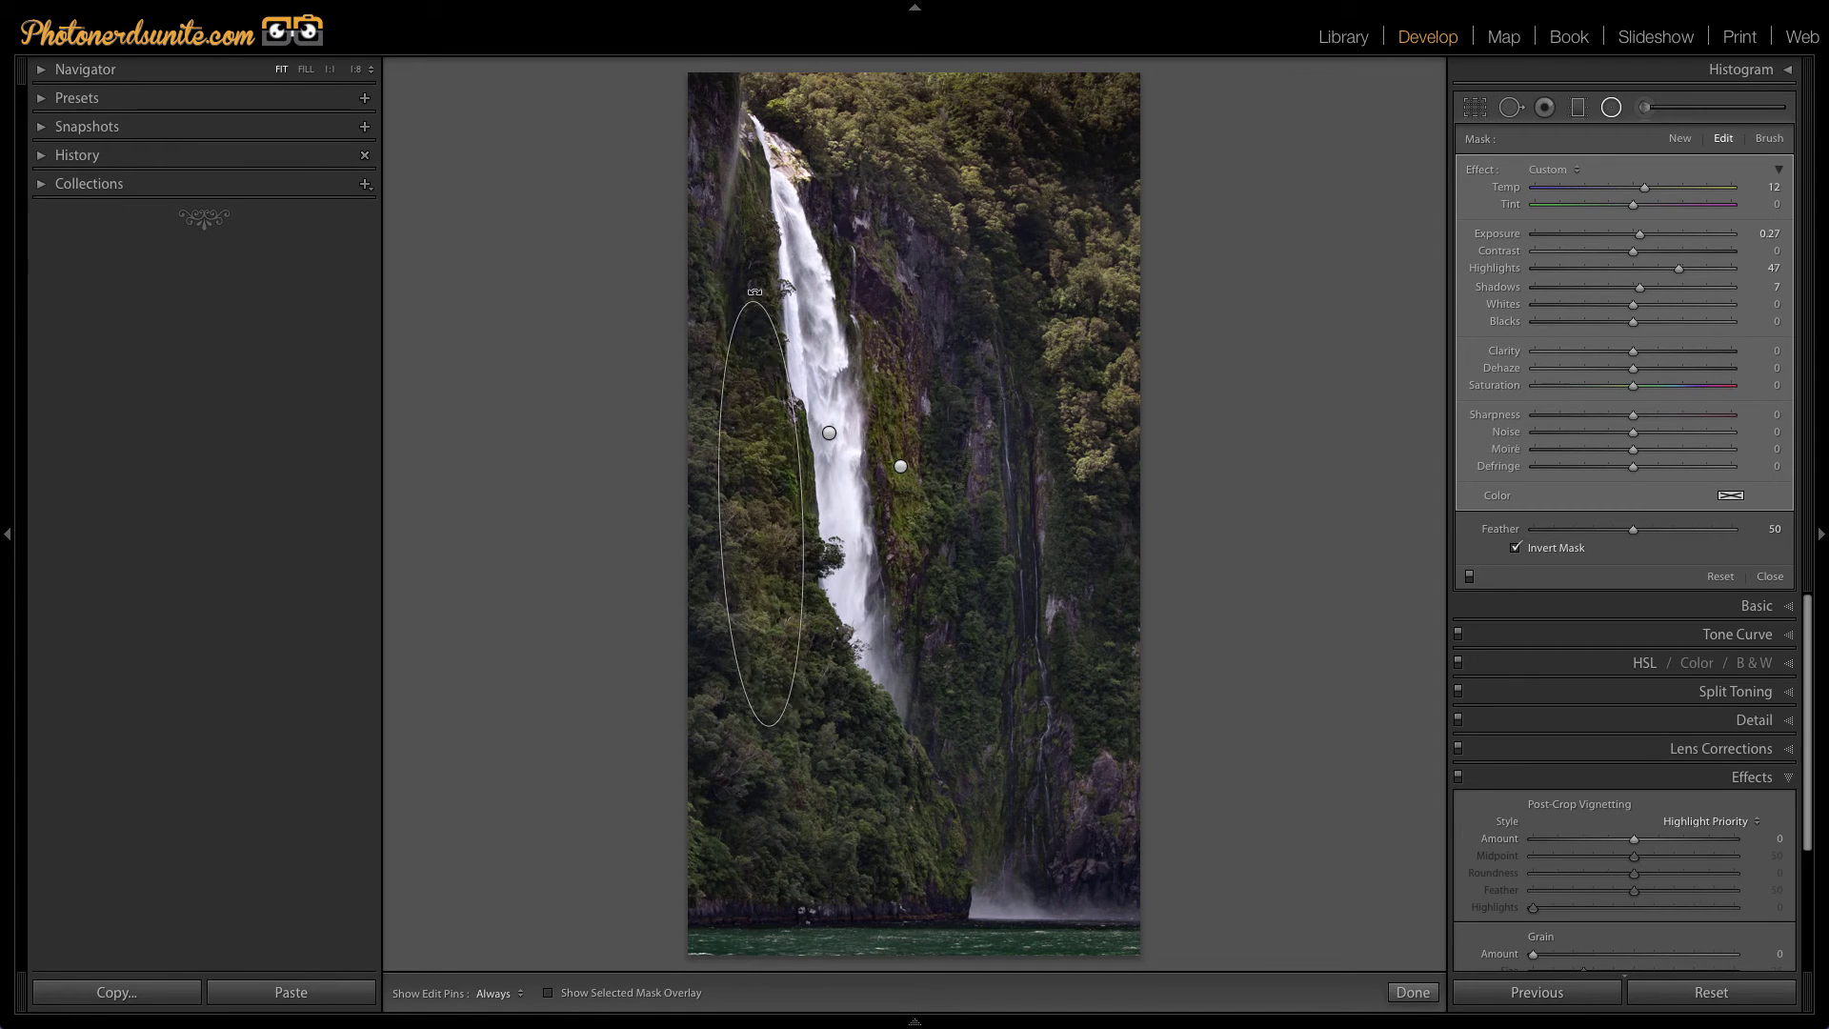
{"action": "left_click_drag", "start_coordinate": [775, 724], "coordinate": [770, 644]}
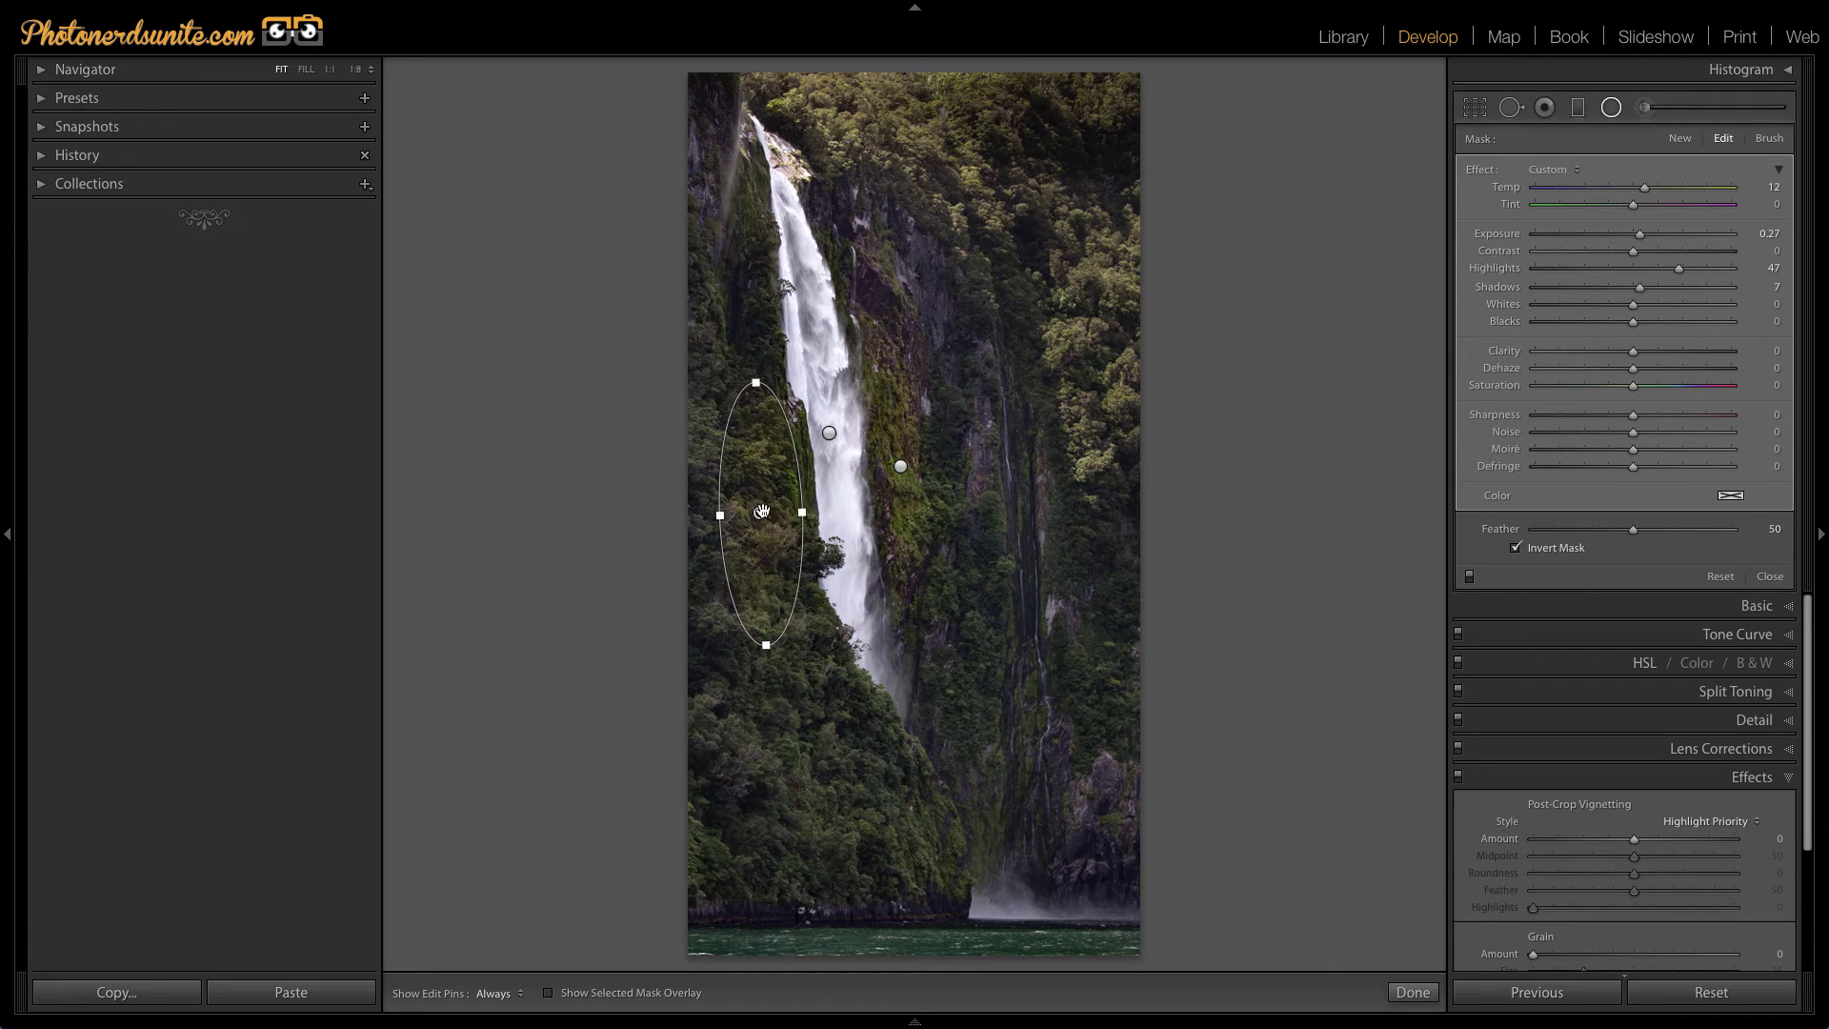
{"action": "left_click_drag", "start_coordinate": [761, 513], "coordinate": [798, 234]}
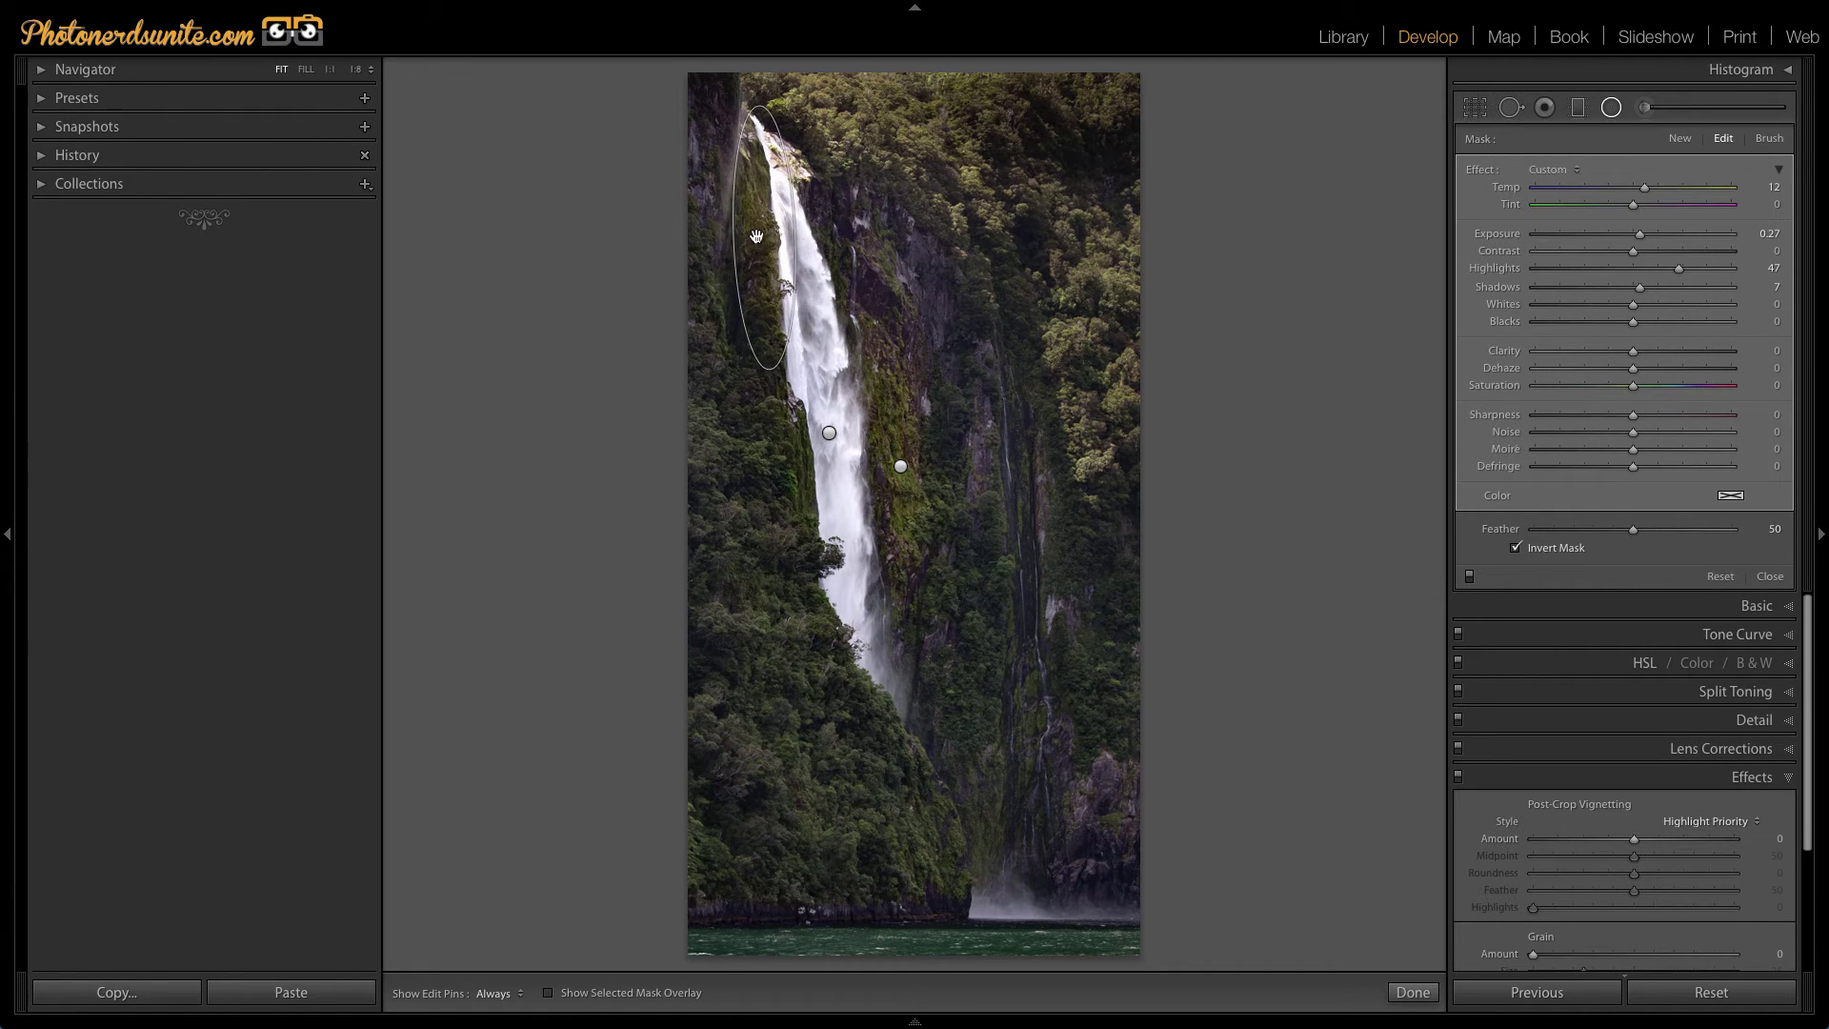
{"action": "left_click_drag", "start_coordinate": [775, 384], "coordinate": [783, 345]}
{"action": "left_click_drag", "start_coordinate": [766, 238], "coordinate": [765, 218]}
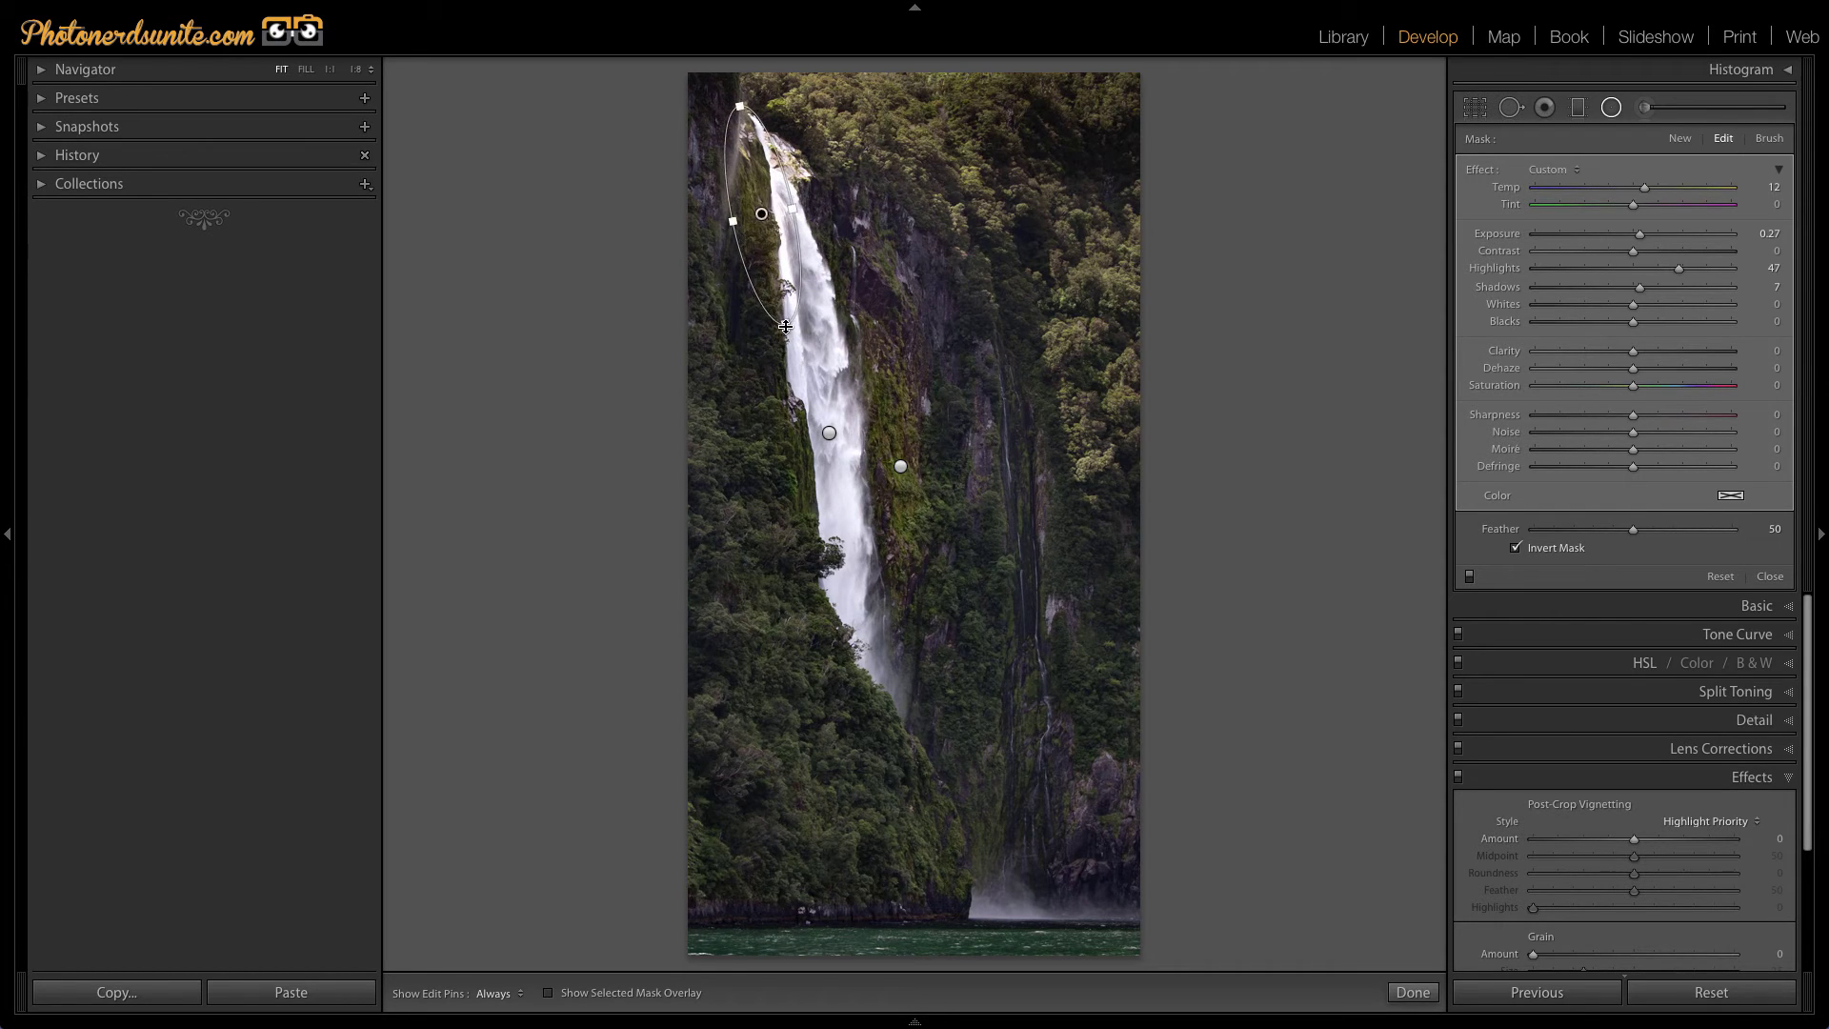
{"action": "left_click_drag", "start_coordinate": [786, 328], "coordinate": [793, 359]}
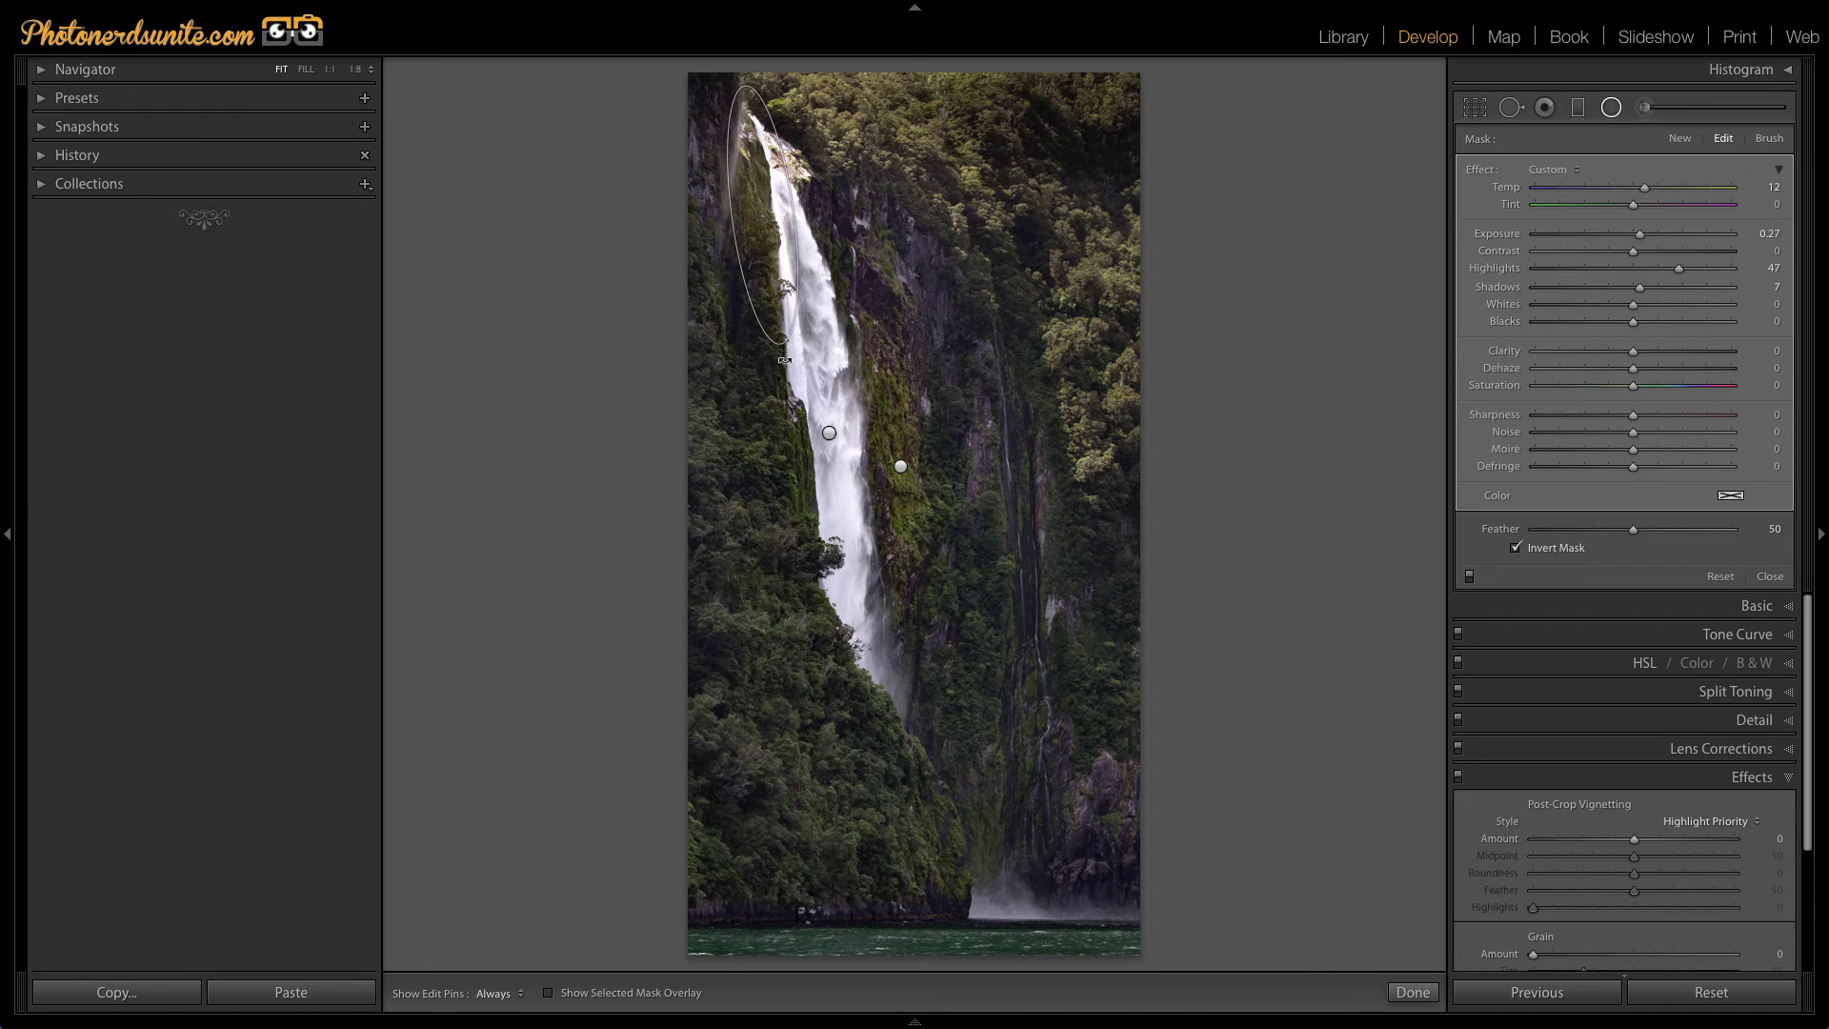
{"action": "left_click_drag", "start_coordinate": [765, 217], "coordinate": [825, 465]}
Duplicate the waterfall filter and lower the copy's Exposure to -0.03.
{"action": "right_click", "coordinate": [765, 268]}
{"action": "left_click", "coordinate": [774, 277]}
{"action": "left_click", "coordinate": [1762, 233]}
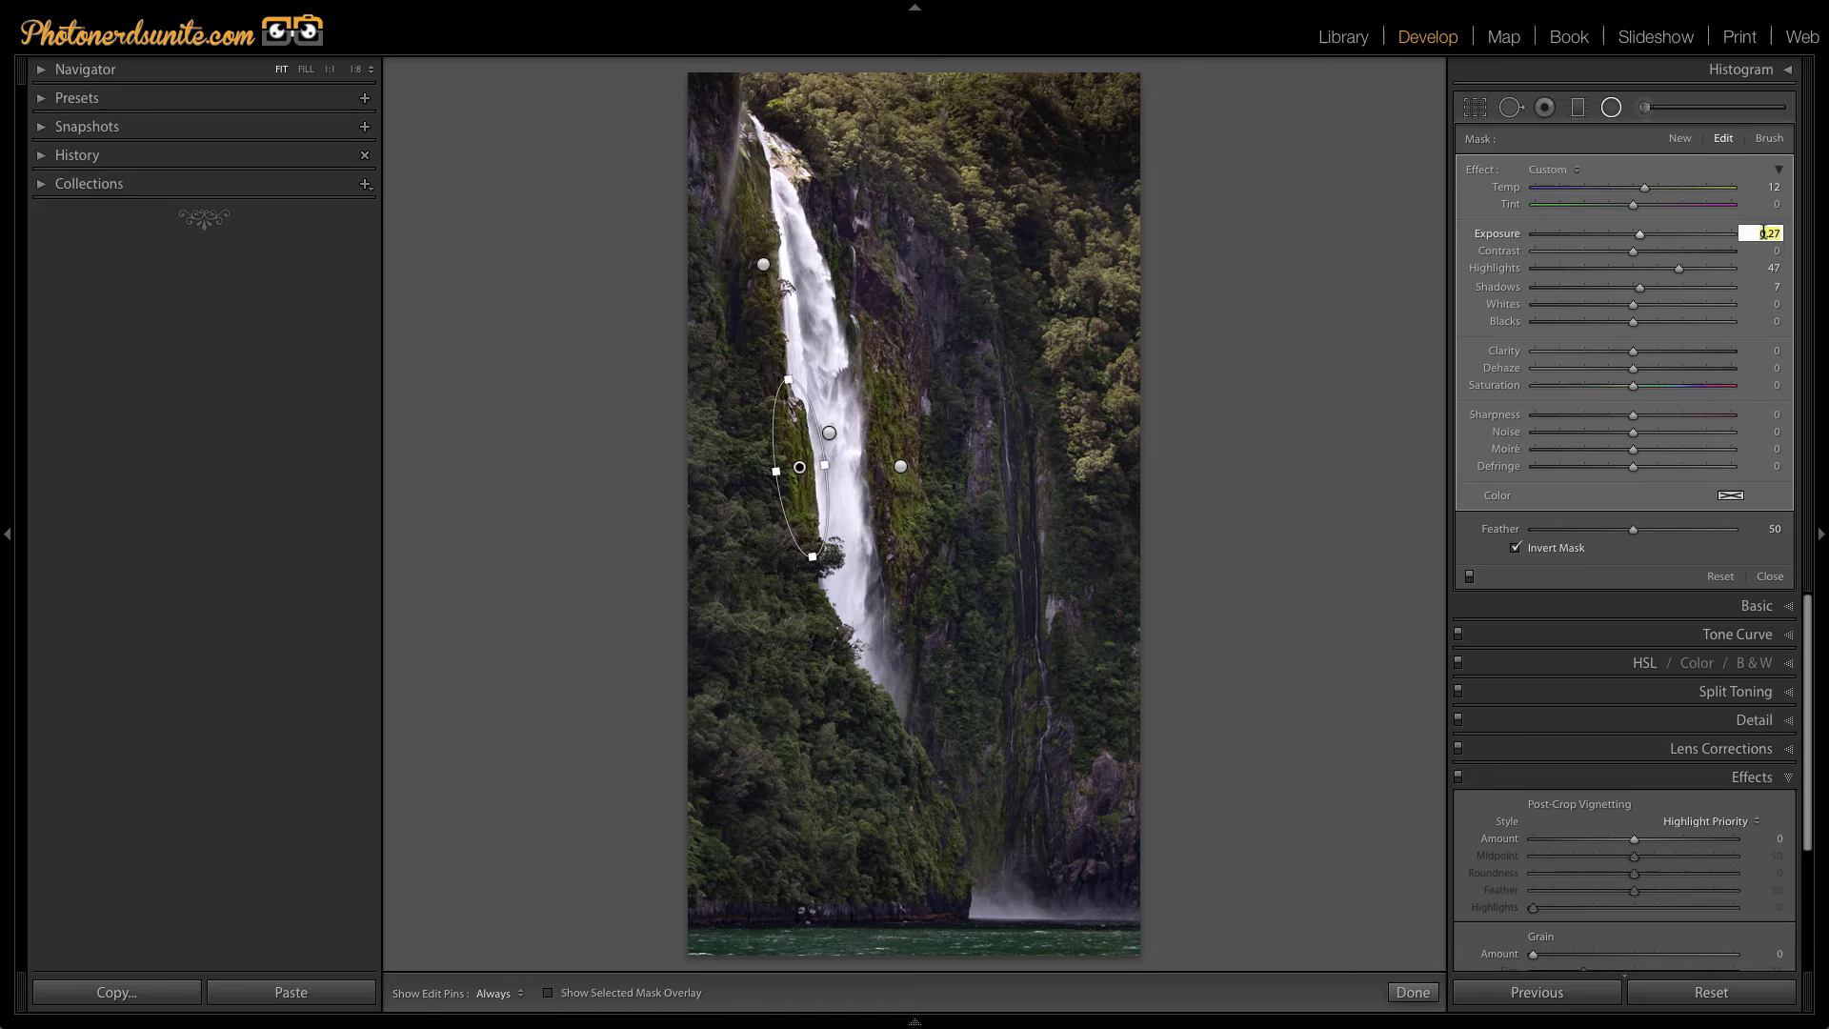
{"action": "key", "text": "Down"}
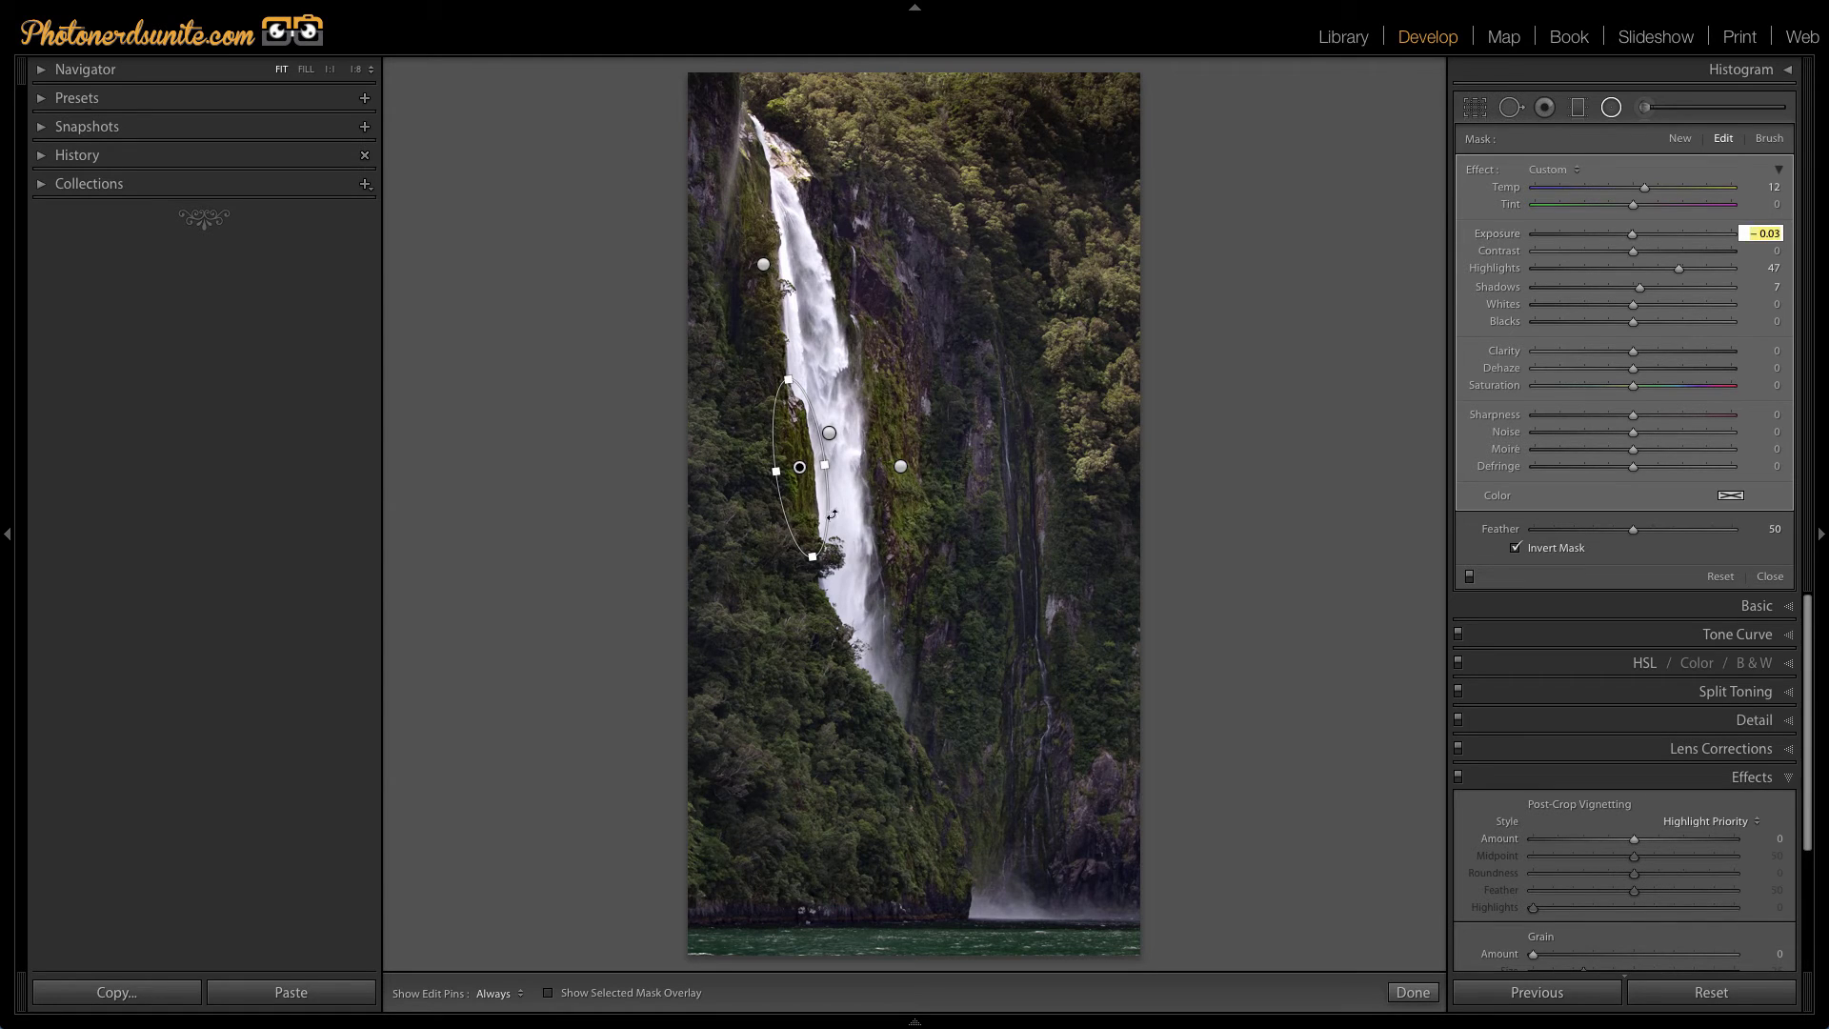
Duplicate it again, tilt the copy and move it down to the falls' base.
{"action": "right_click", "coordinate": [800, 470]}
{"action": "left_click", "coordinate": [842, 479]}
{"action": "left_click_drag", "start_coordinate": [802, 469], "coordinate": [844, 692]}
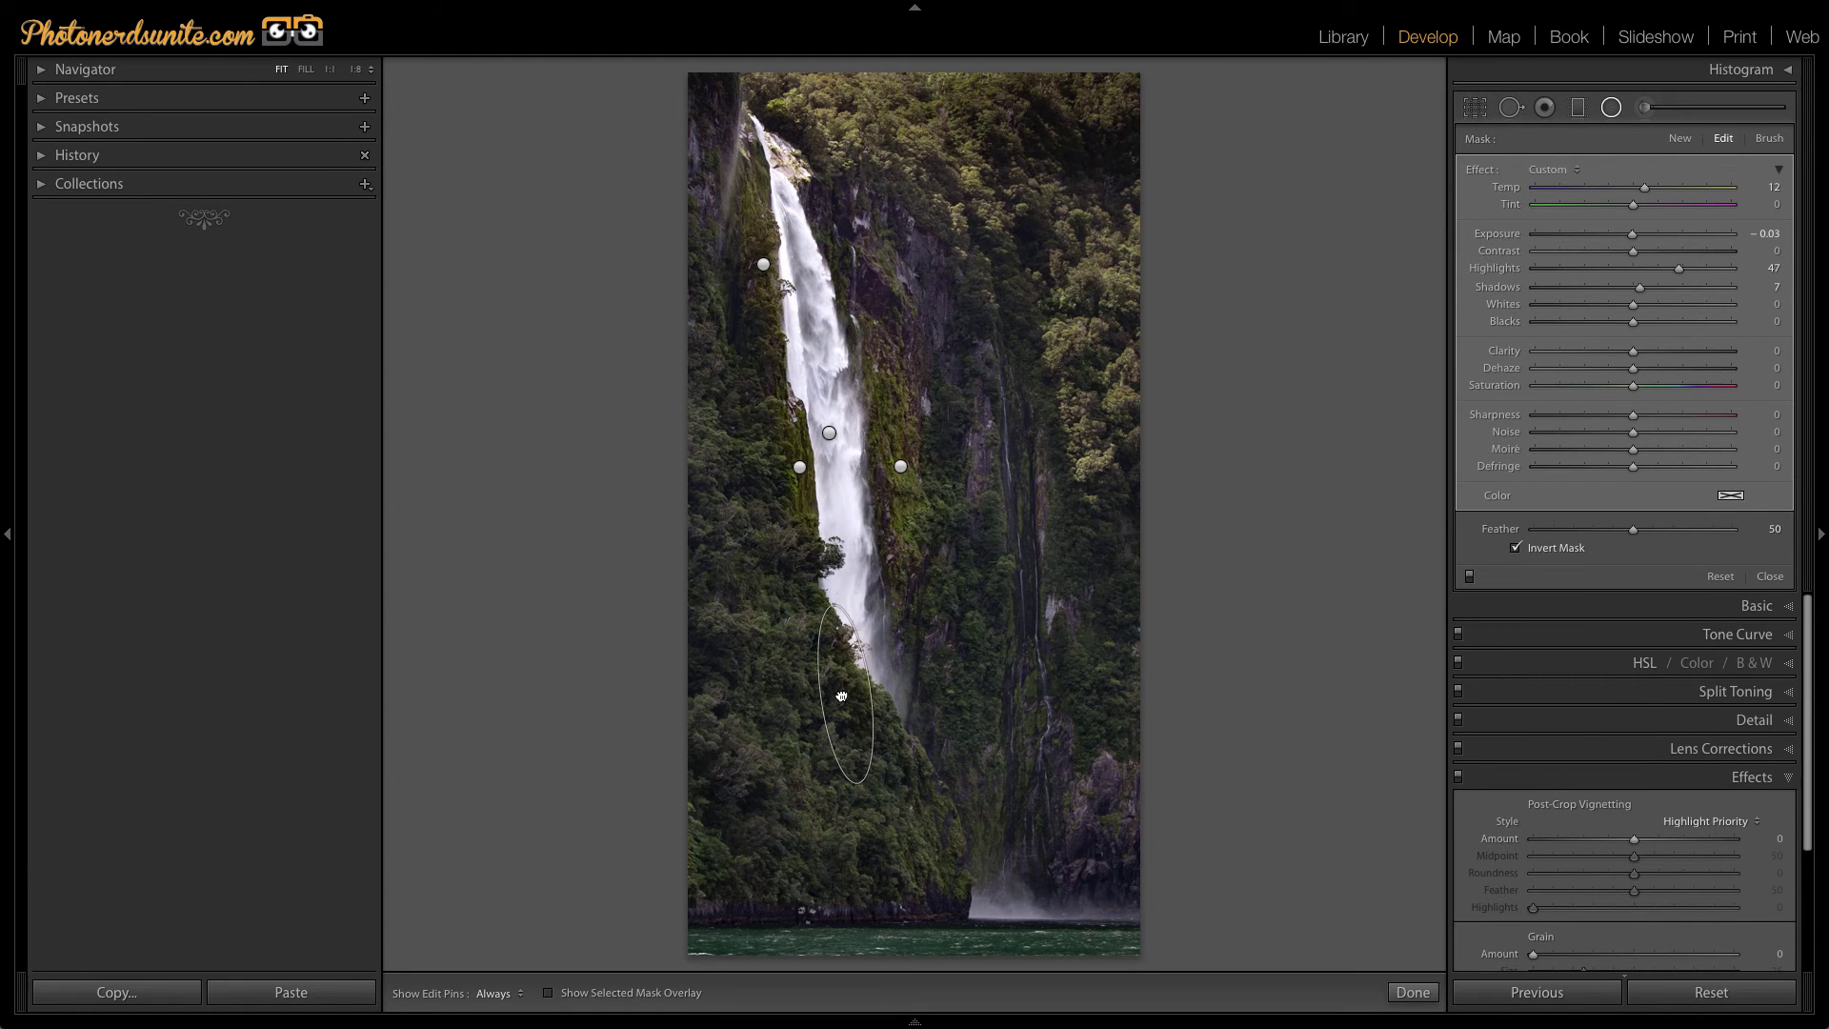
{"action": "left_click_drag", "start_coordinate": [863, 796], "coordinate": [881, 791]}
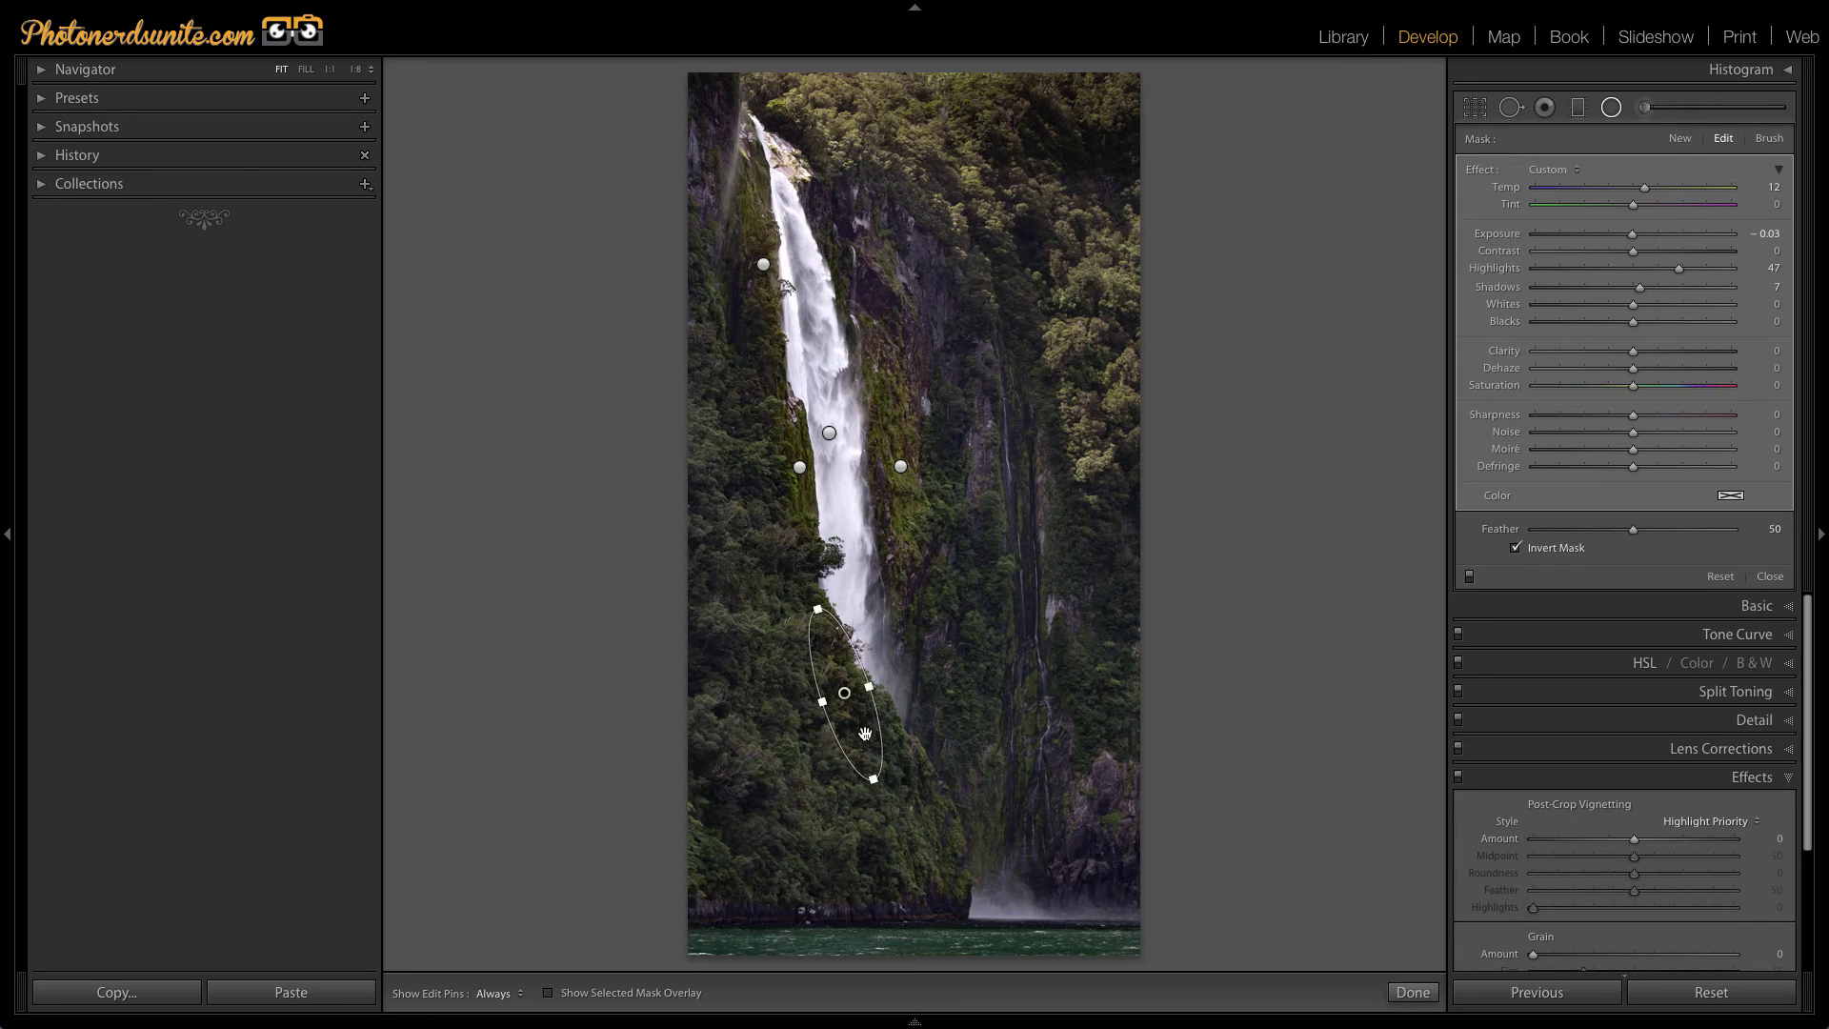
{"action": "left_click_drag", "start_coordinate": [854, 714], "coordinate": [921, 777]}
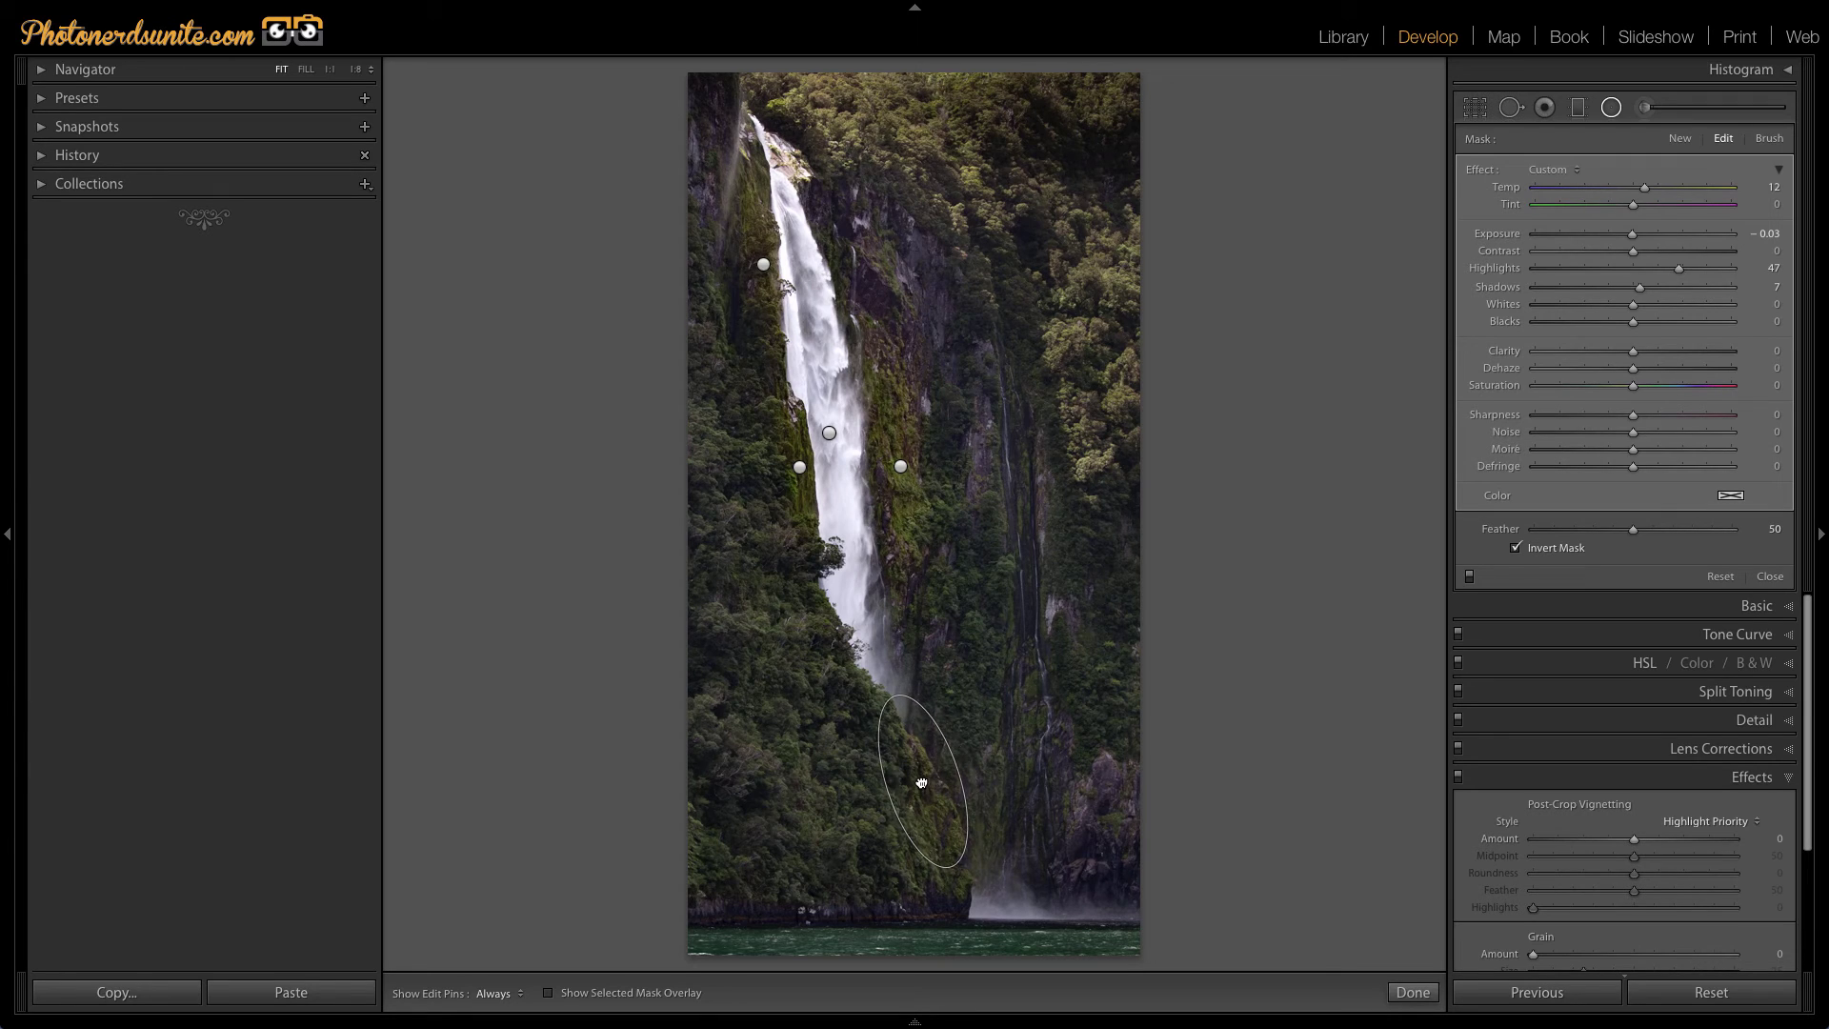
{"action": "mouse_move", "coordinate": [920, 777]}
Add a new radial filter near the right cliffs with an inverted mask.
{"action": "left_click", "coordinate": [1680, 141]}
{"action": "left_click_drag", "start_coordinate": [1013, 216], "coordinate": [1087, 381]}
{"action": "left_click_drag", "start_coordinate": [1009, 220], "coordinate": [1008, 273]}
{"action": "key", "text": "o"}
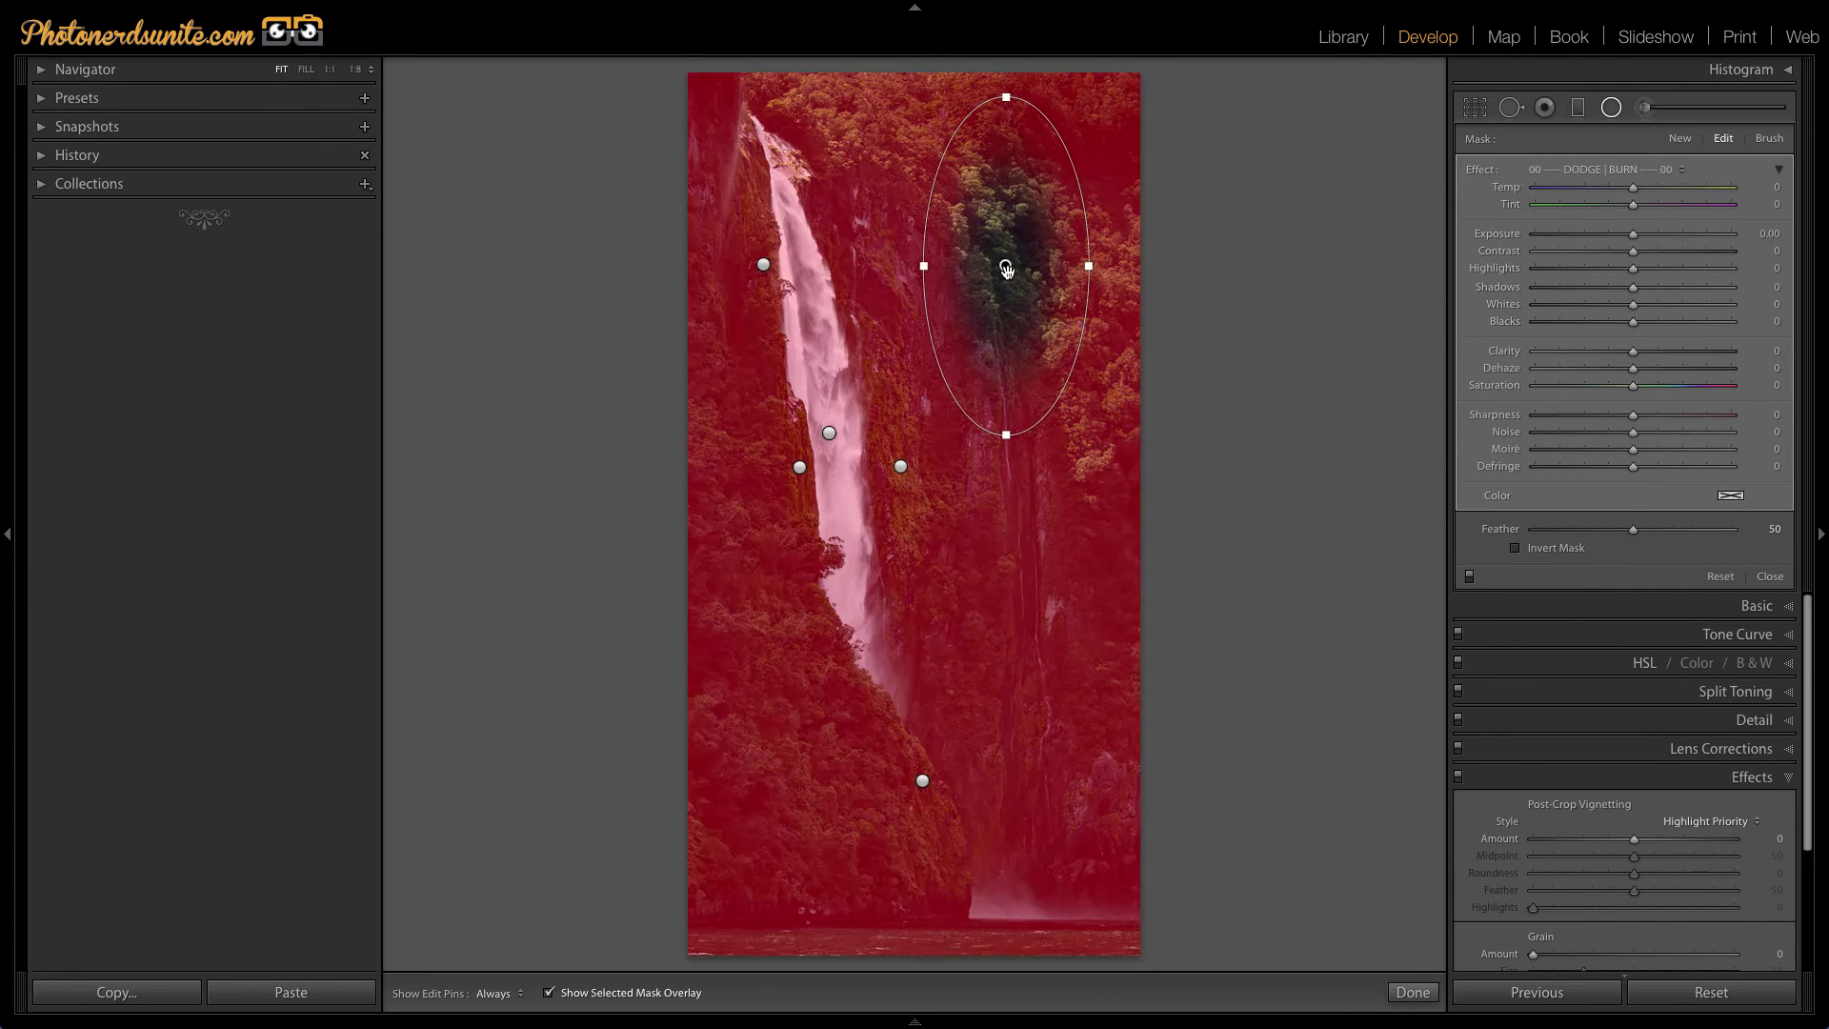
{"action": "left_click", "coordinate": [1515, 549]}
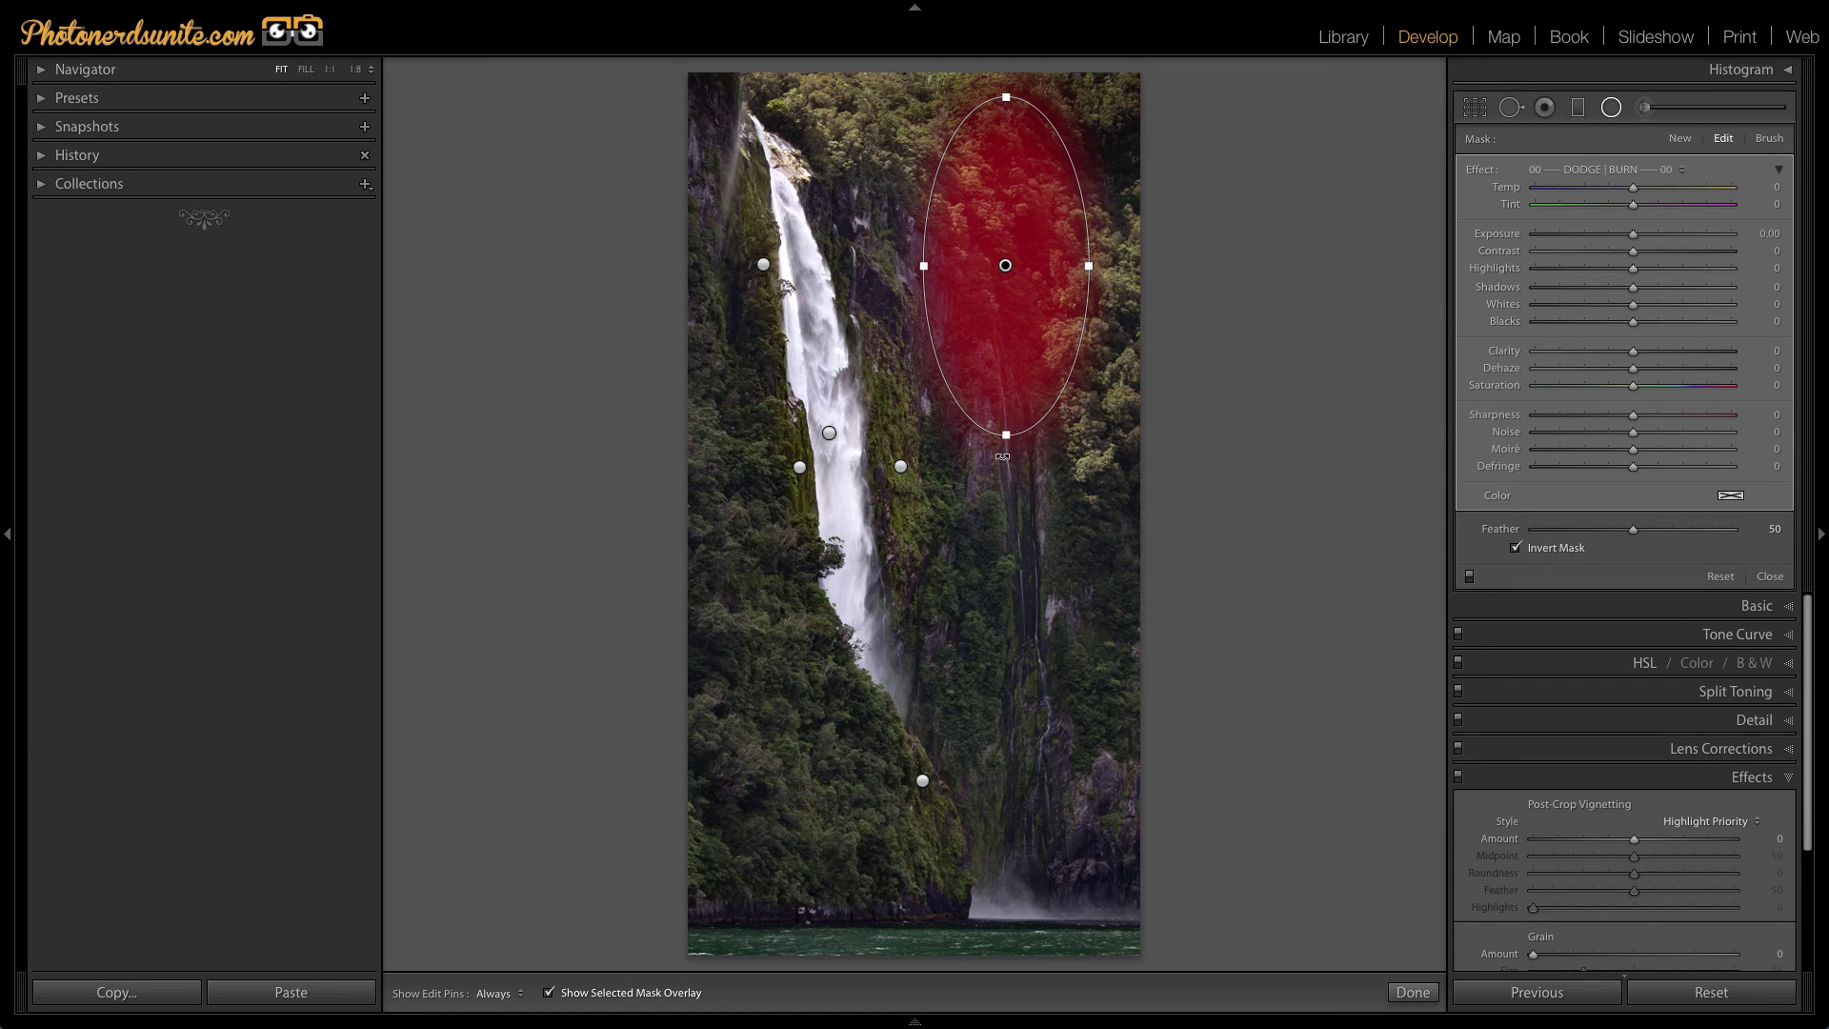
Set the ellipse upright over the upper right cliffs, with Exposure -0.81 and Contrast 33.
{"action": "left_click_drag", "start_coordinate": [1022, 454], "coordinate": [1113, 421]}
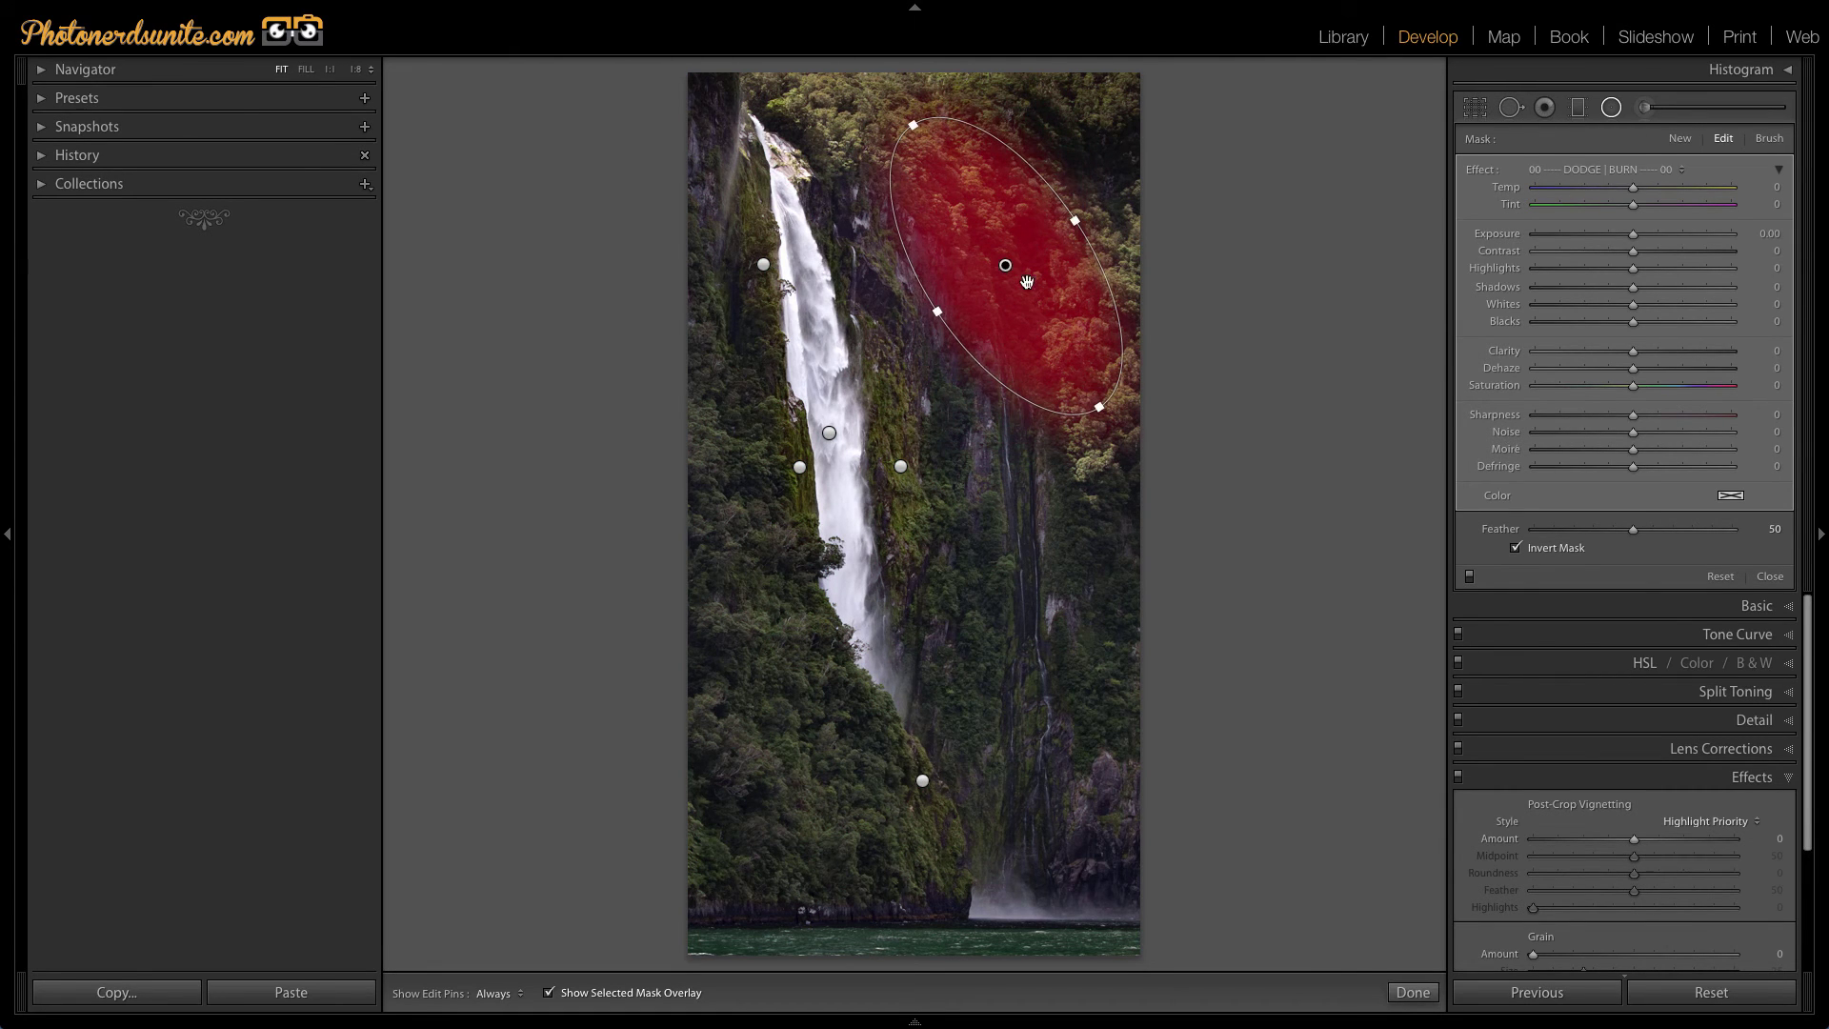
{"action": "left_click_drag", "start_coordinate": [1010, 269], "coordinate": [1090, 287]}
{"action": "left_click_drag", "start_coordinate": [1190, 476], "coordinate": [1158, 493]}
{"action": "left_click_drag", "start_coordinate": [1083, 319], "coordinate": [1091, 351]}
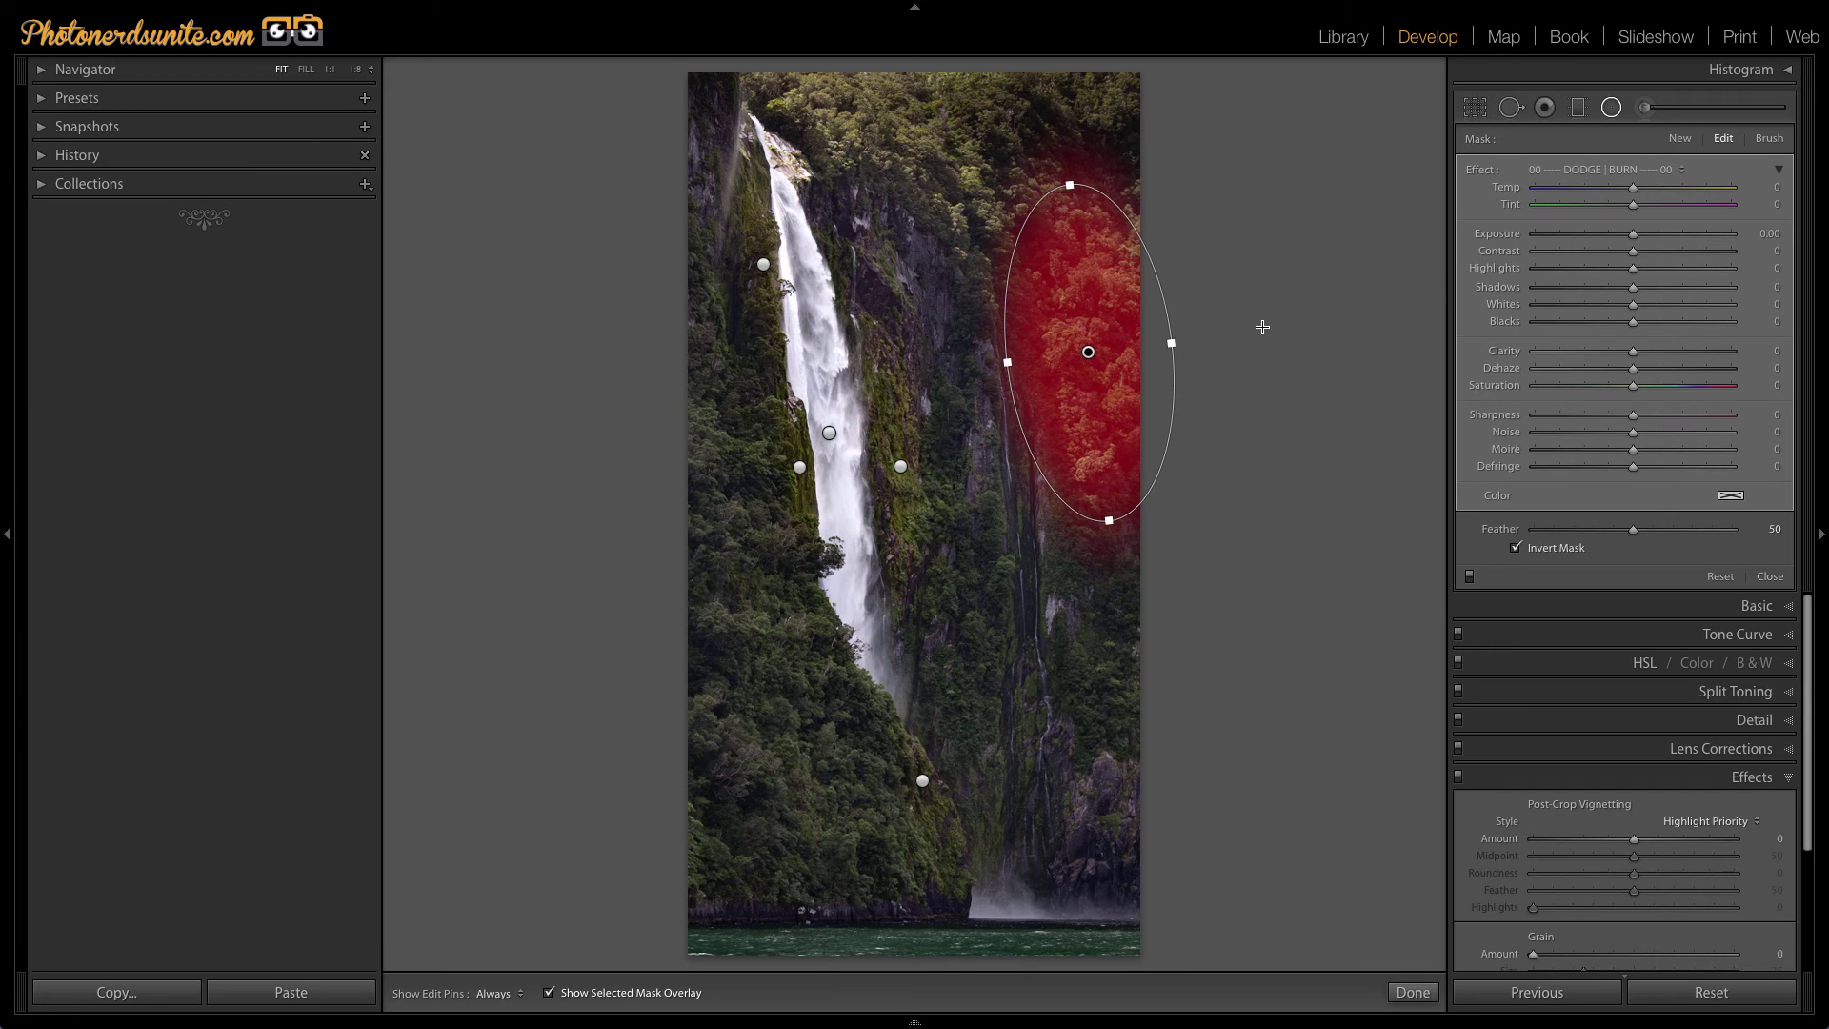
{"action": "key", "text": "o"}
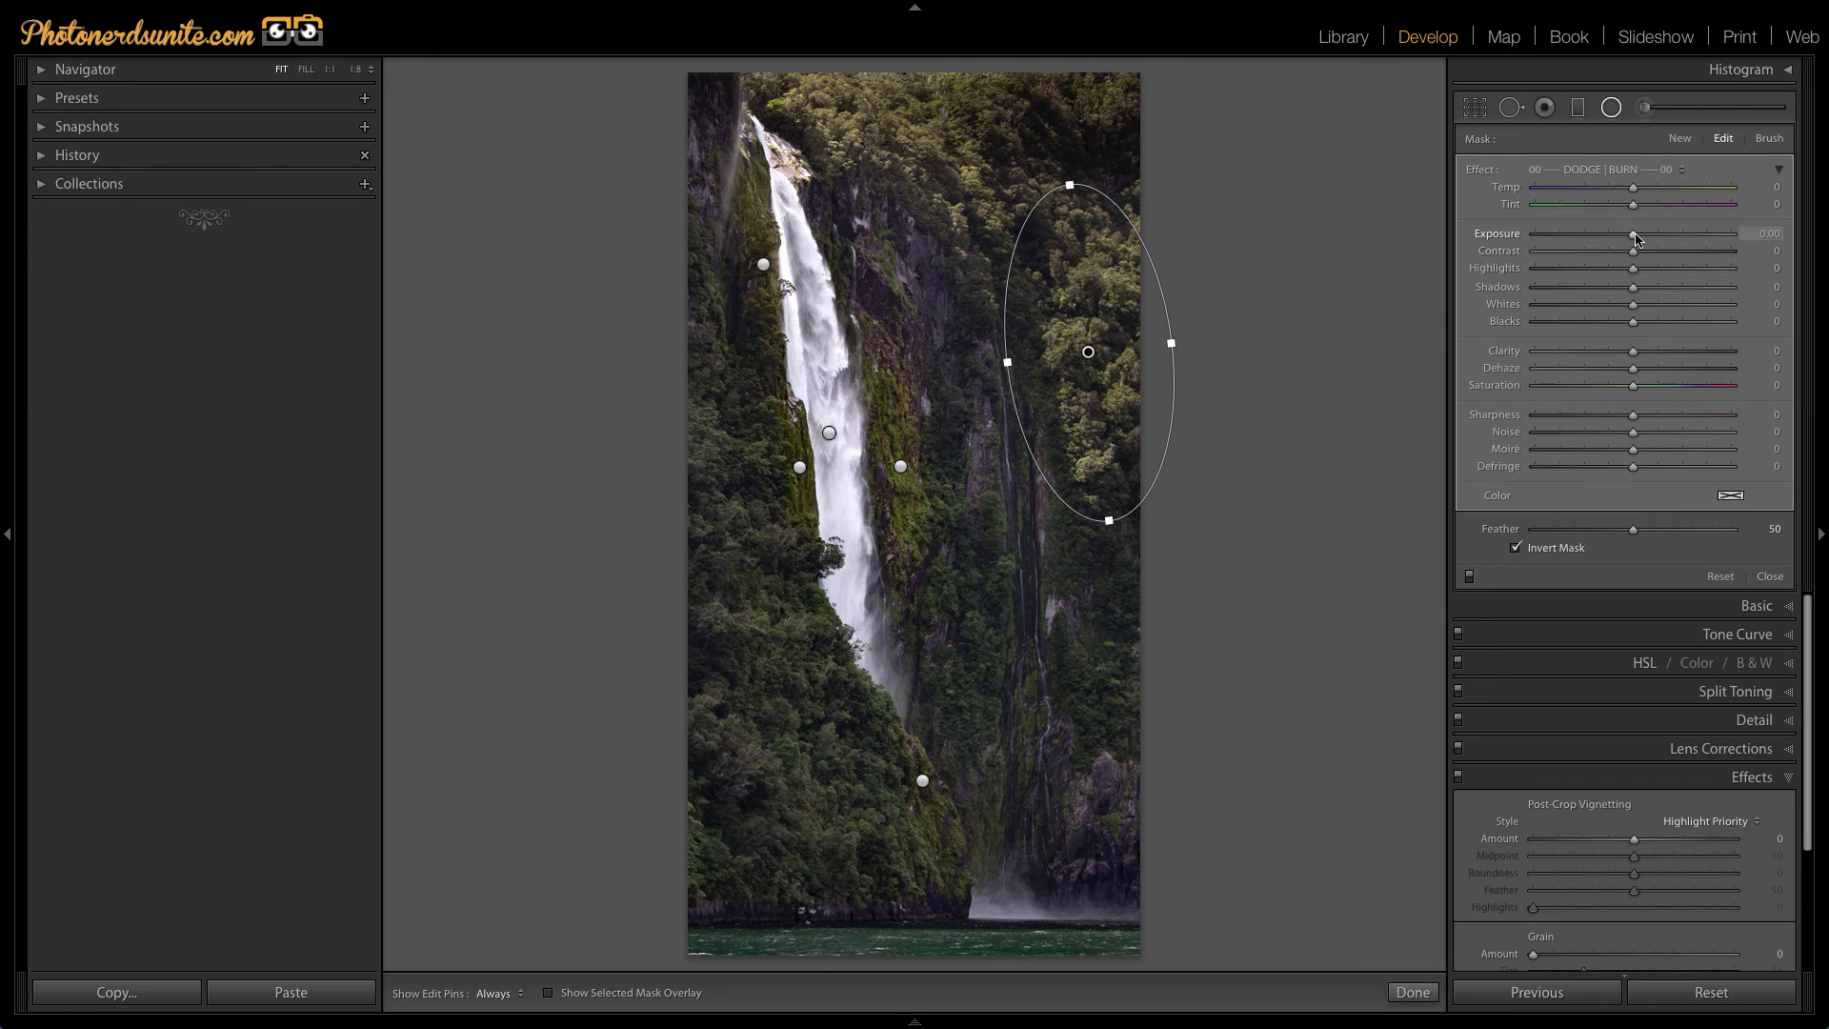
{"action": "left_click_drag", "start_coordinate": [1633, 239], "coordinate": [1661, 269]}
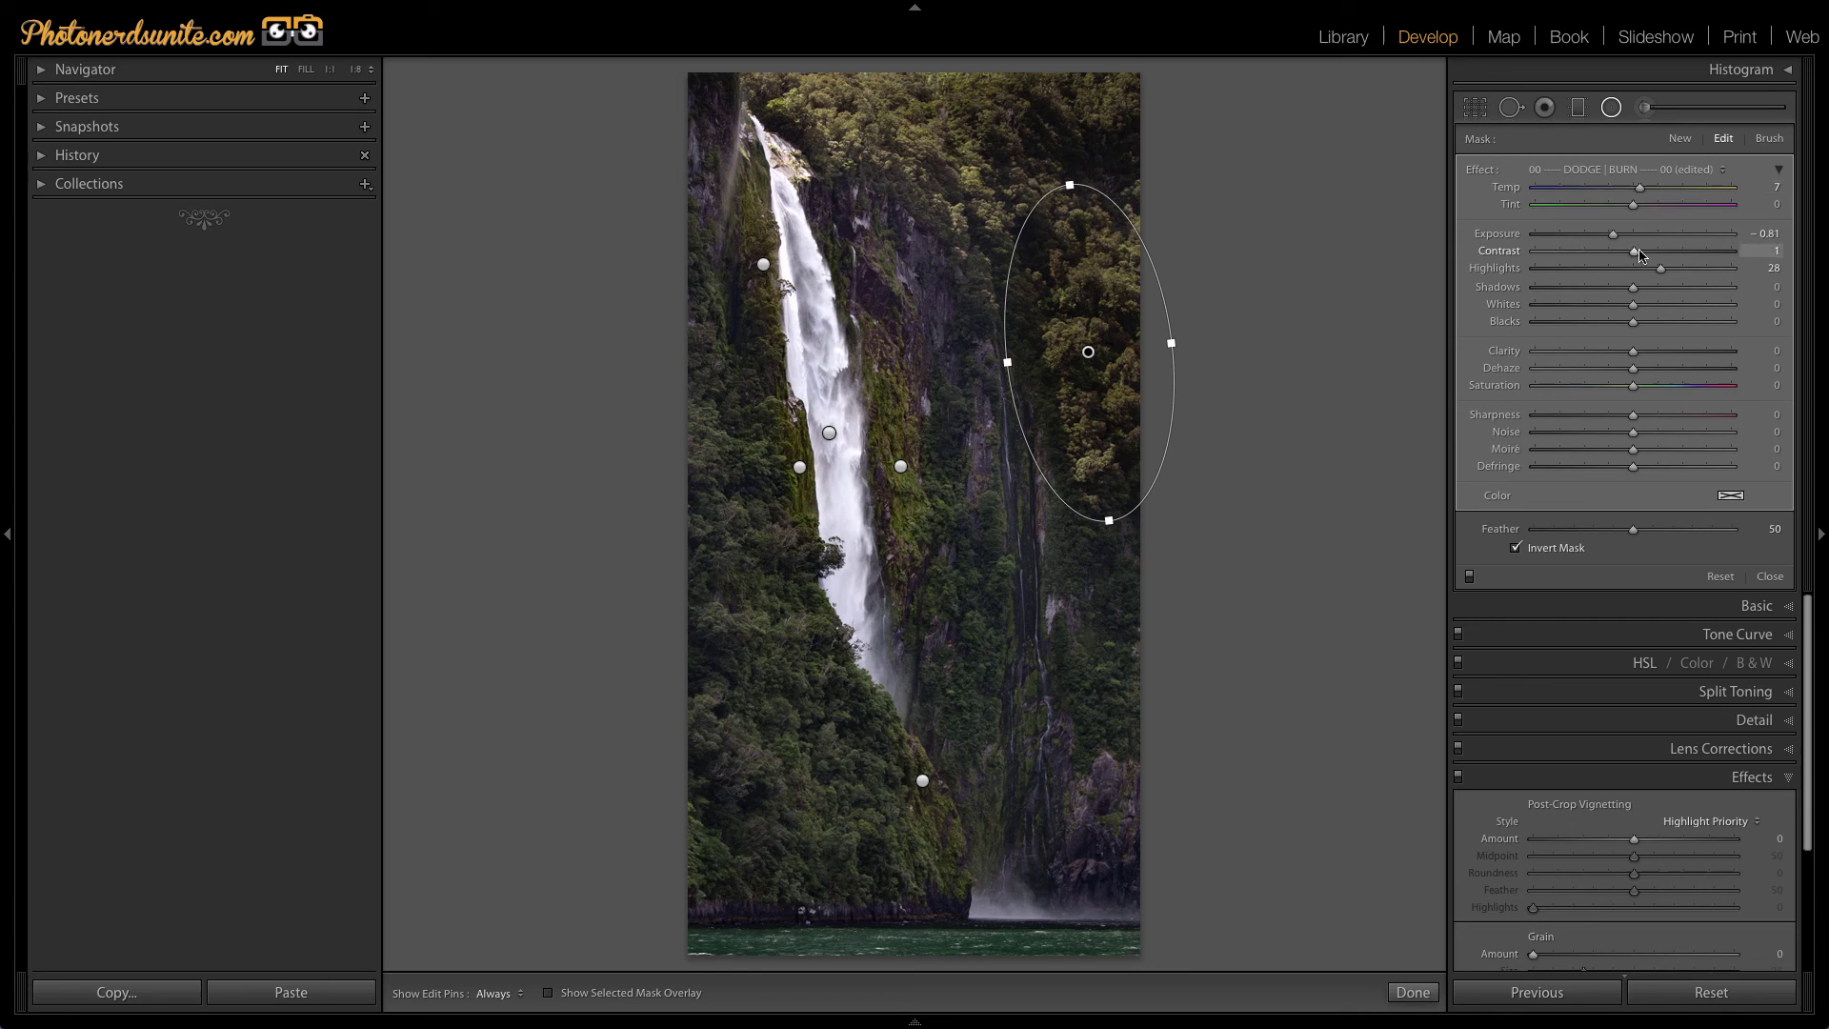
{"action": "left_click_drag", "start_coordinate": [1639, 250], "coordinate": [1655, 251]}
Duplicate the cliff-darkening filter, tilt the copy diagonally and move it toward the photo's top.
{"action": "right_click", "coordinate": [1092, 355]}
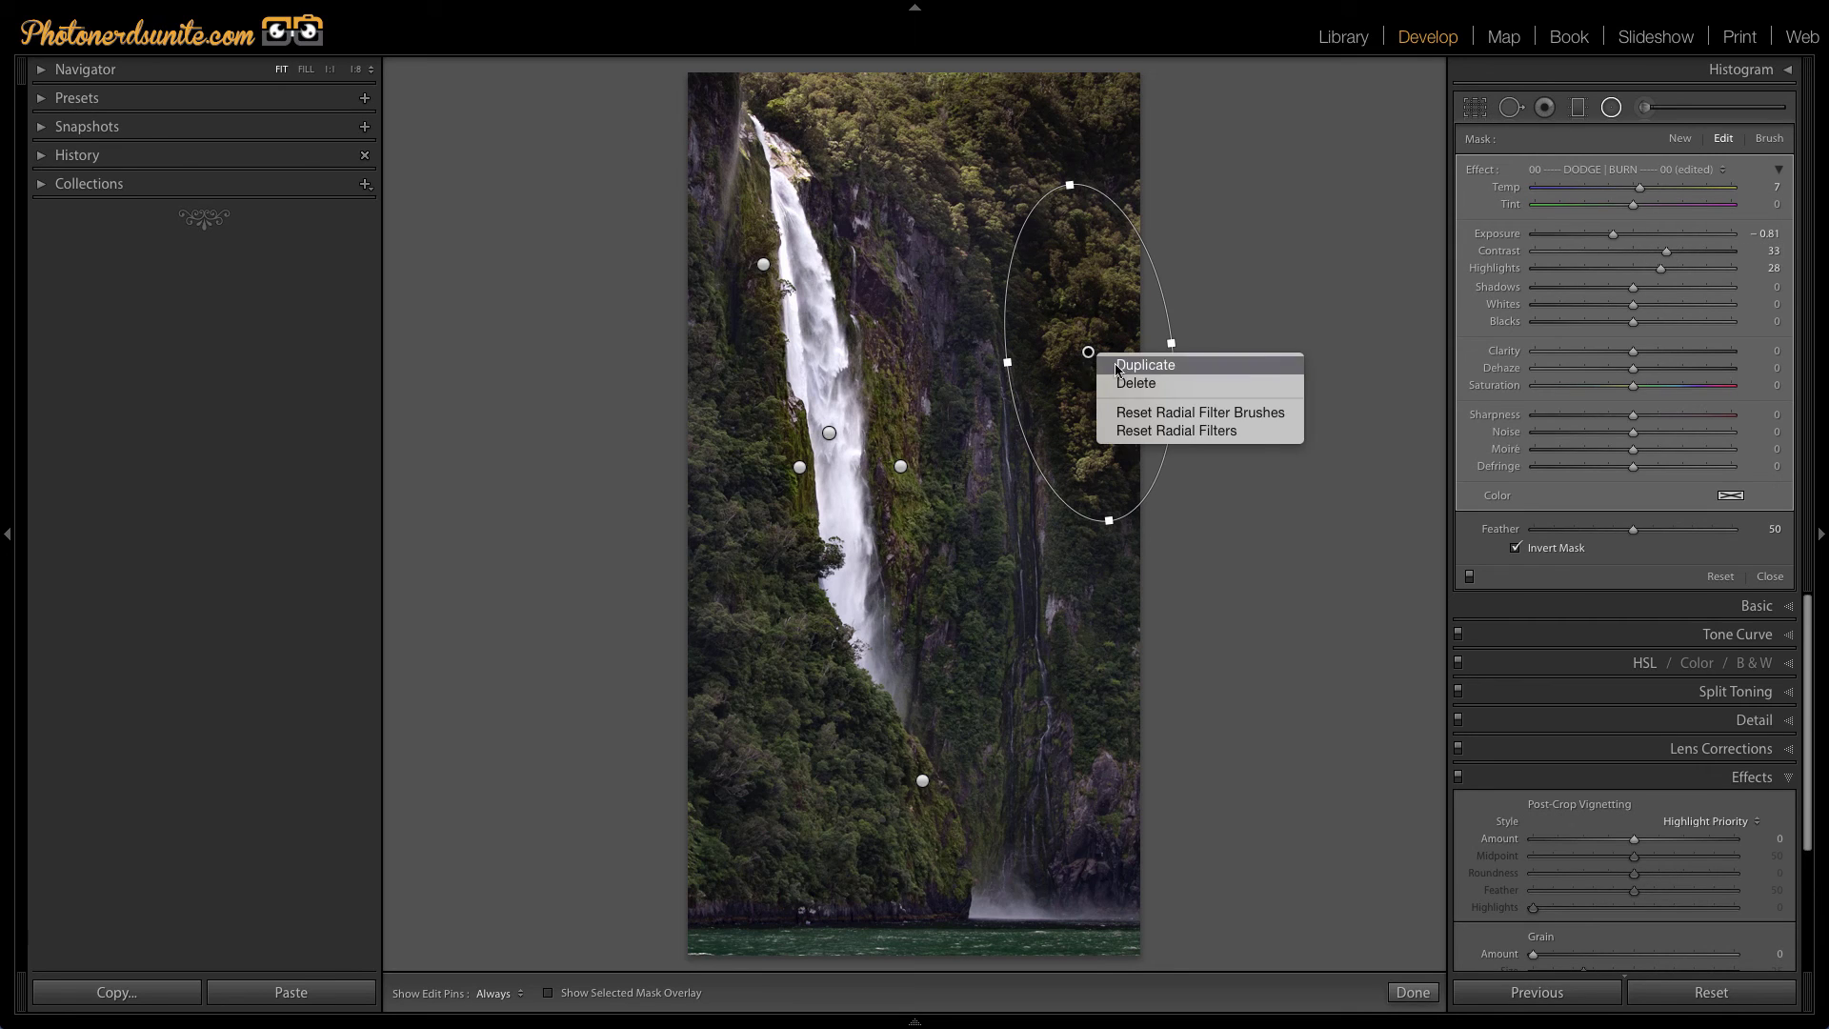
{"action": "left_click", "coordinate": [1120, 366]}
{"action": "left_click_drag", "start_coordinate": [1090, 349], "coordinate": [932, 178]}
{"action": "left_click_drag", "start_coordinate": [1018, 335], "coordinate": [1048, 248]}
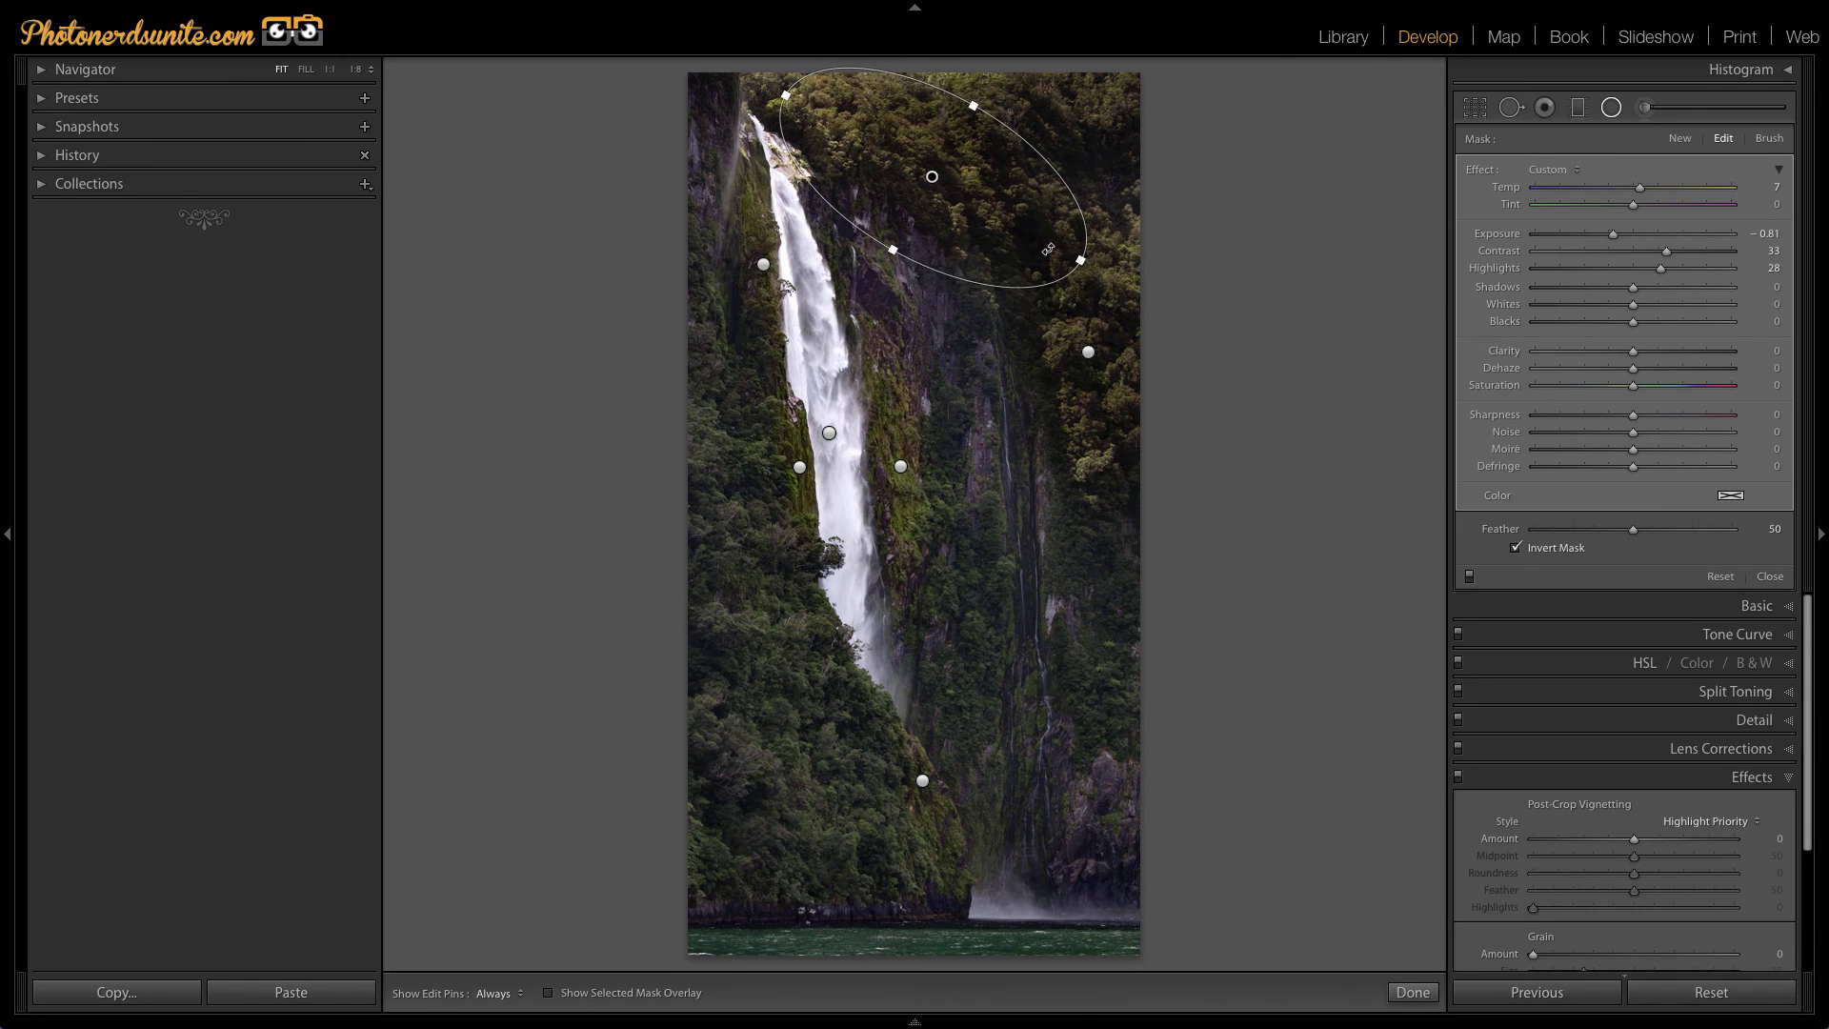
{"action": "left_click_drag", "start_coordinate": [974, 160], "coordinate": [895, 133]}
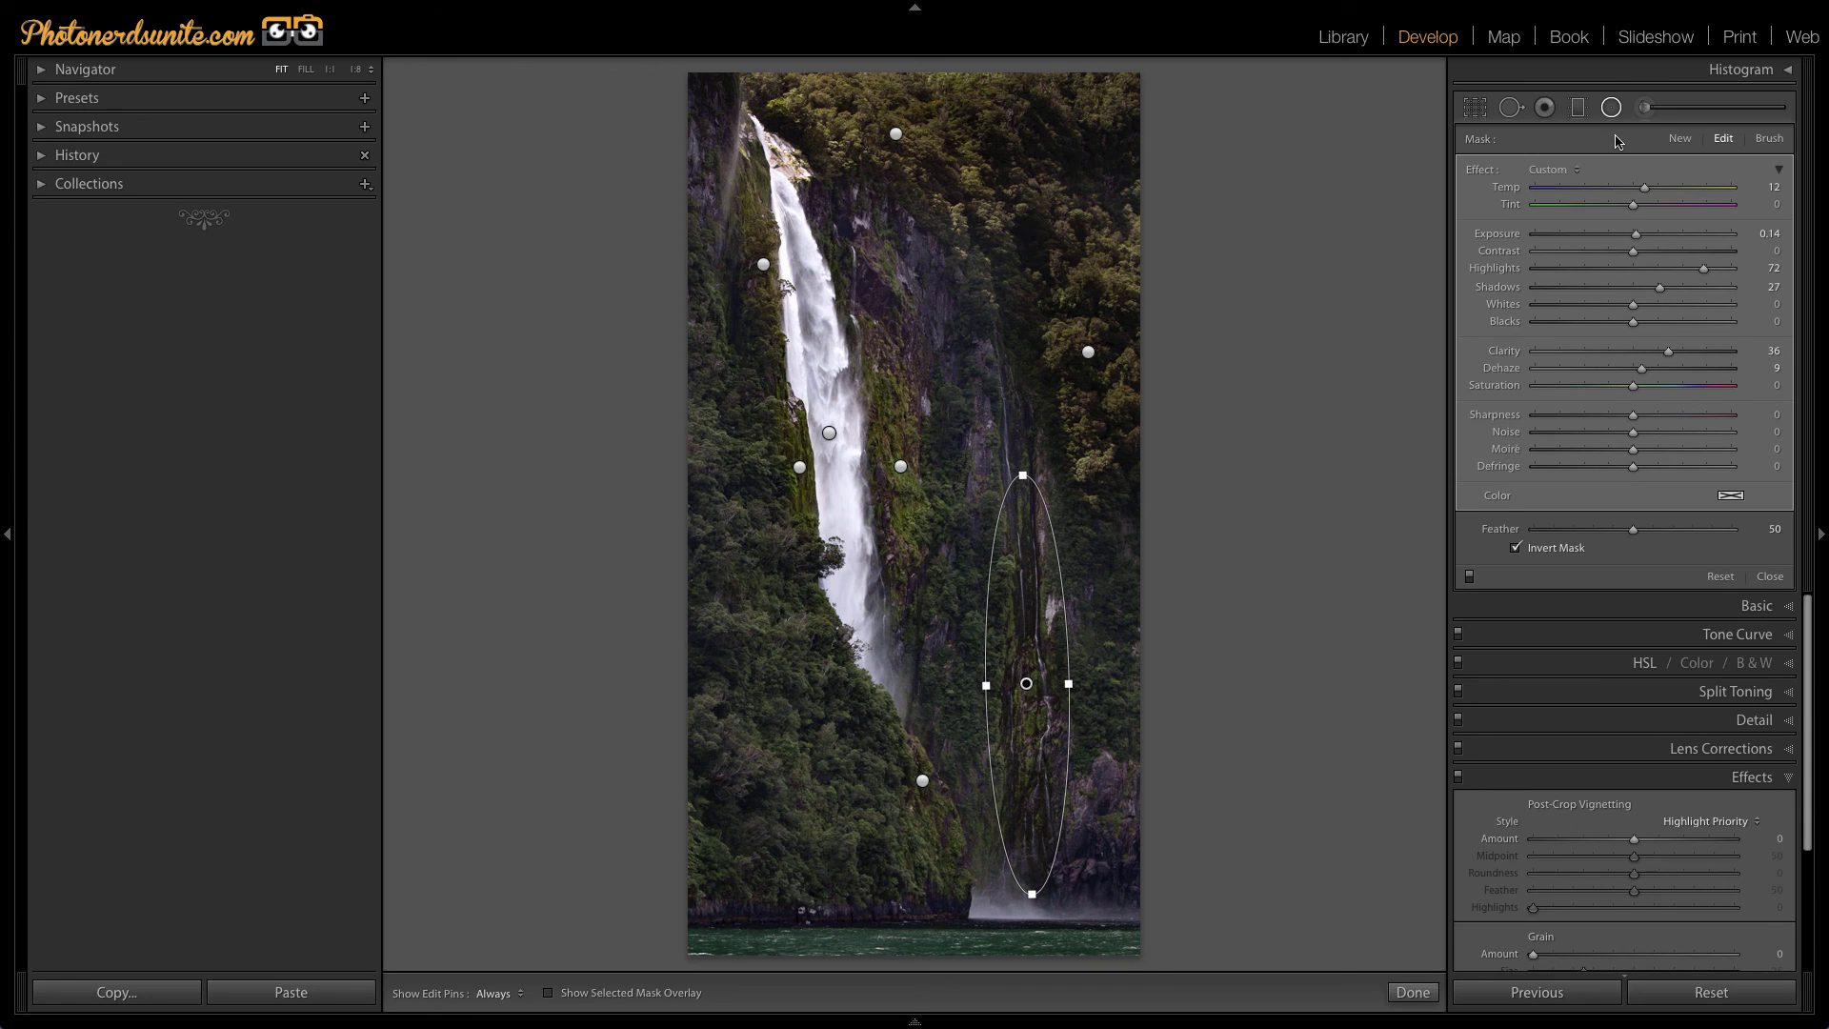
Toggle all radial filter adjustments off and on to compare the result.
{"action": "left_click", "coordinate": [1611, 107]}
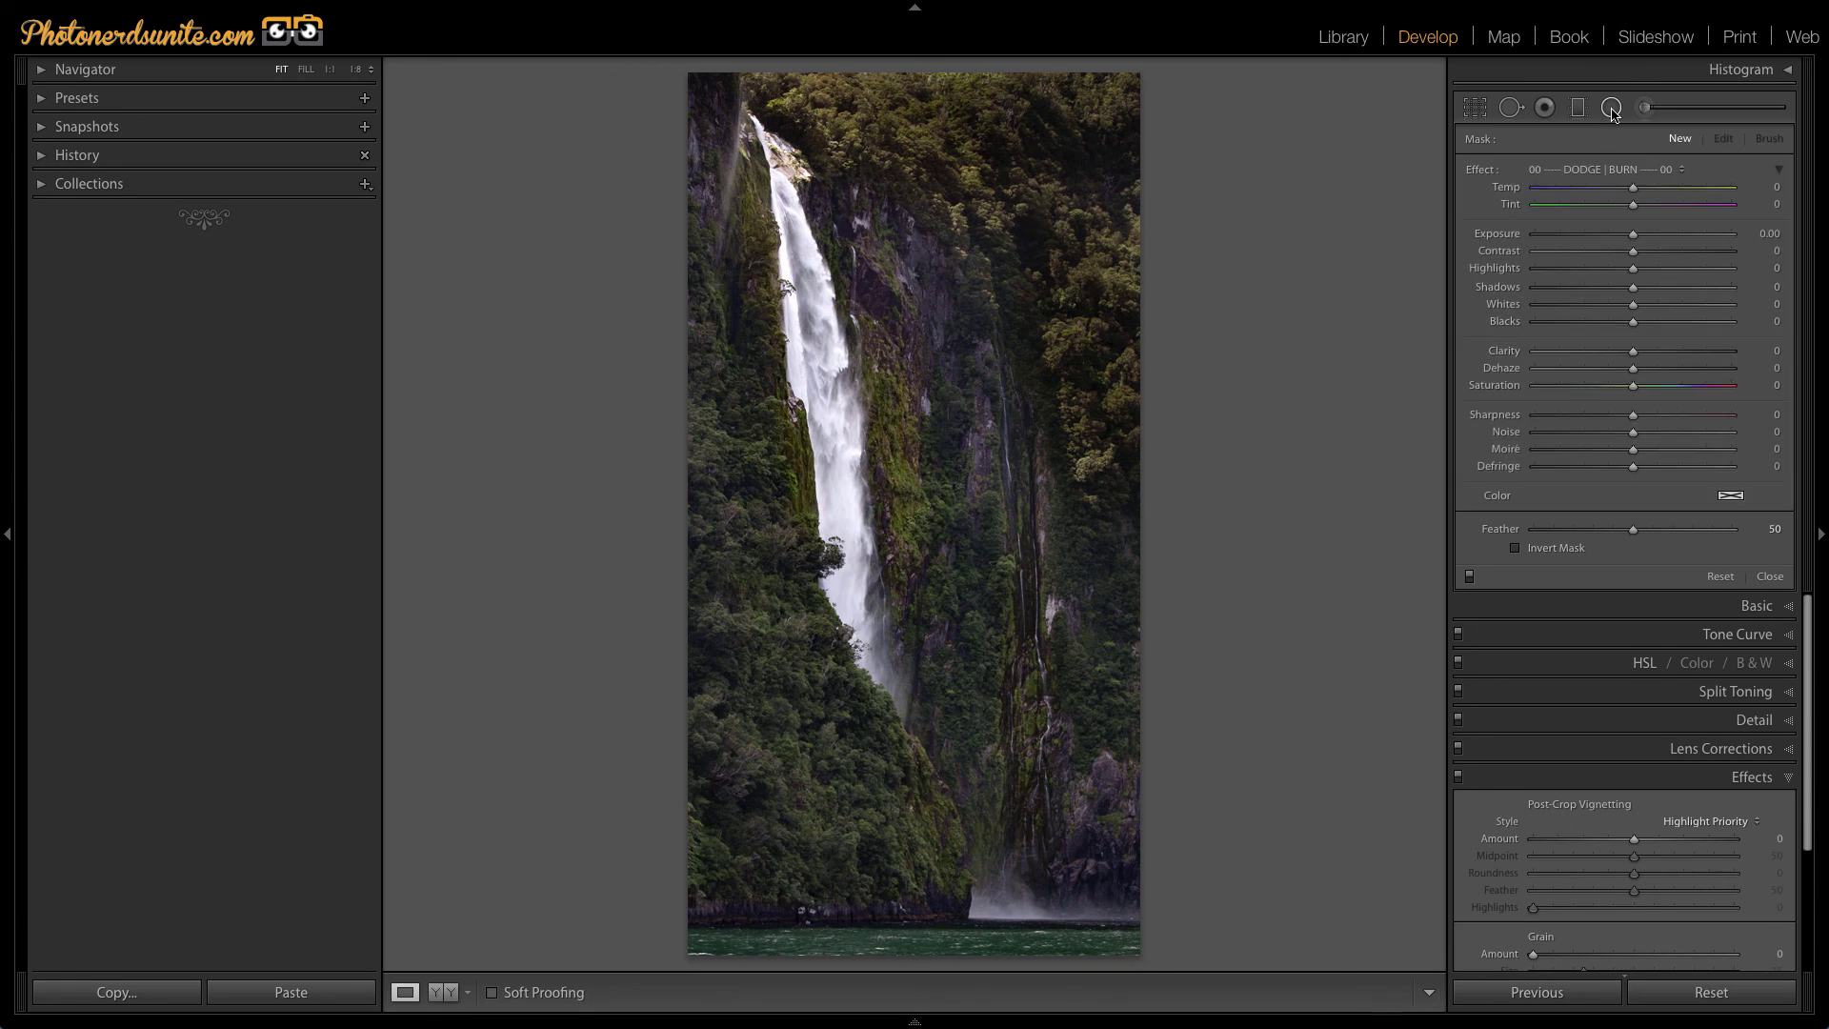
{"action": "left_click", "coordinate": [1613, 110]}
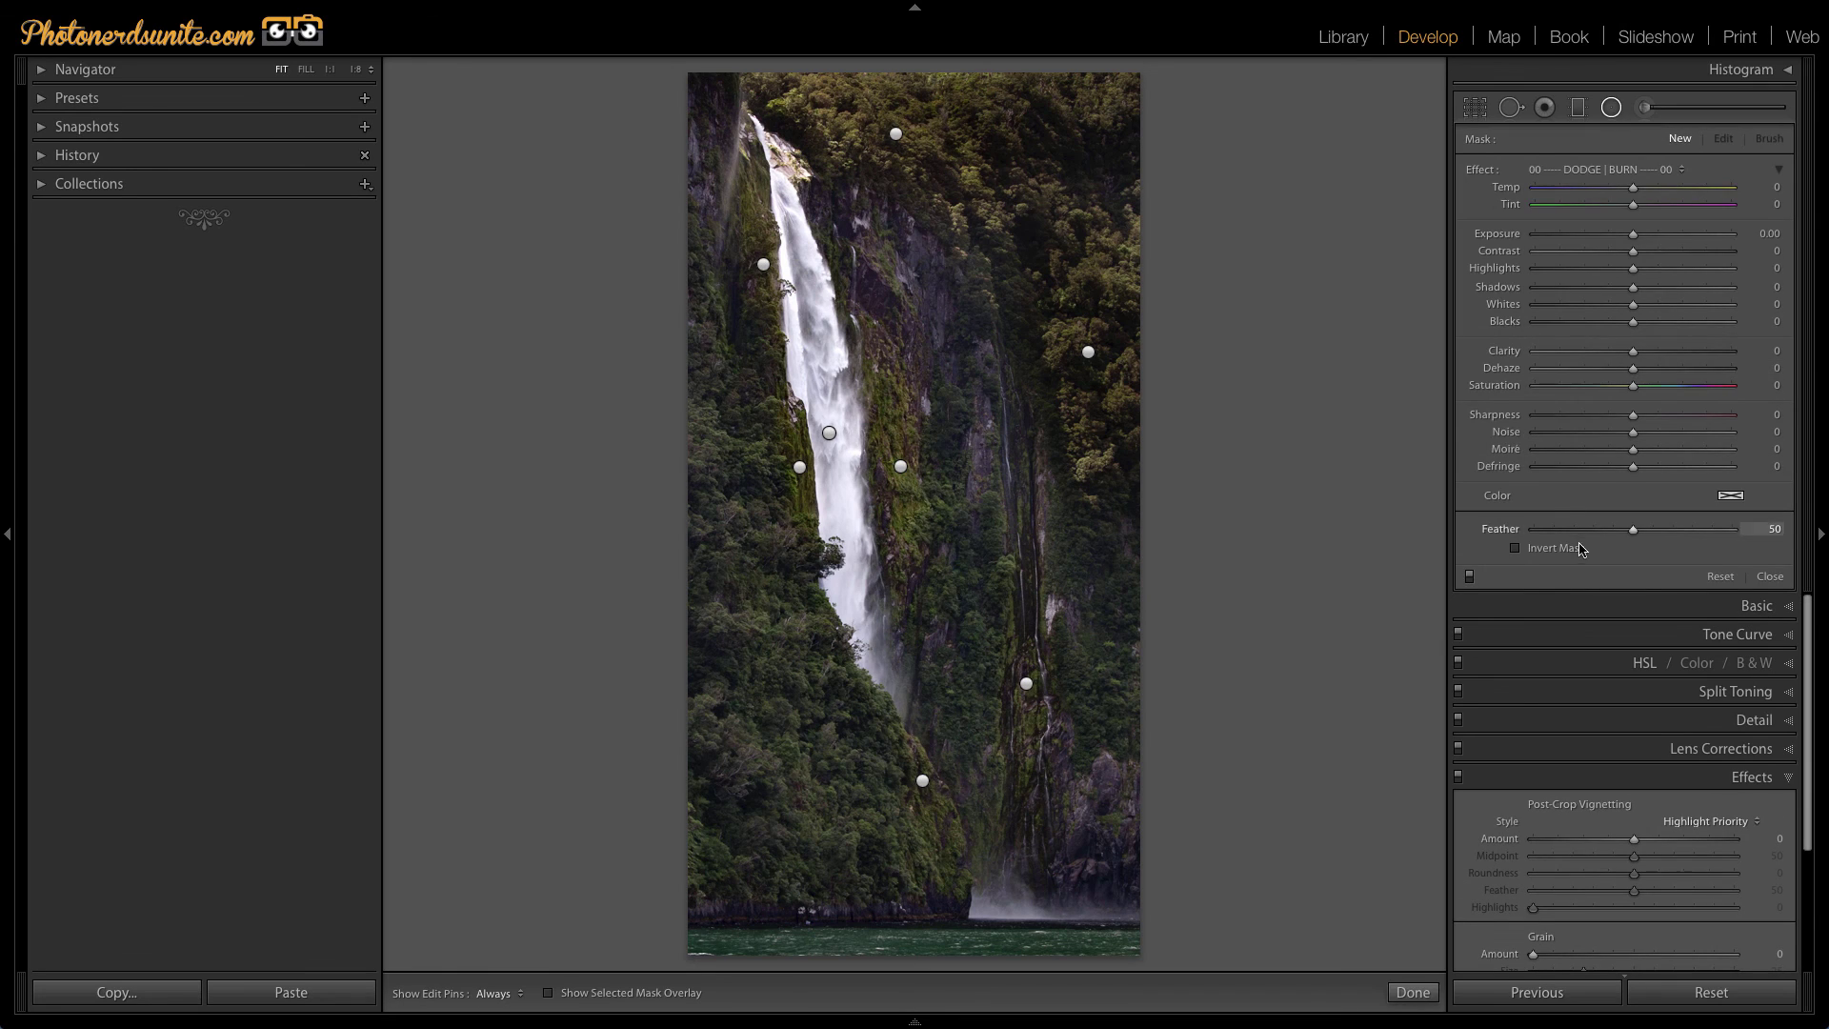
{"action": "left_click", "coordinate": [1468, 577]}
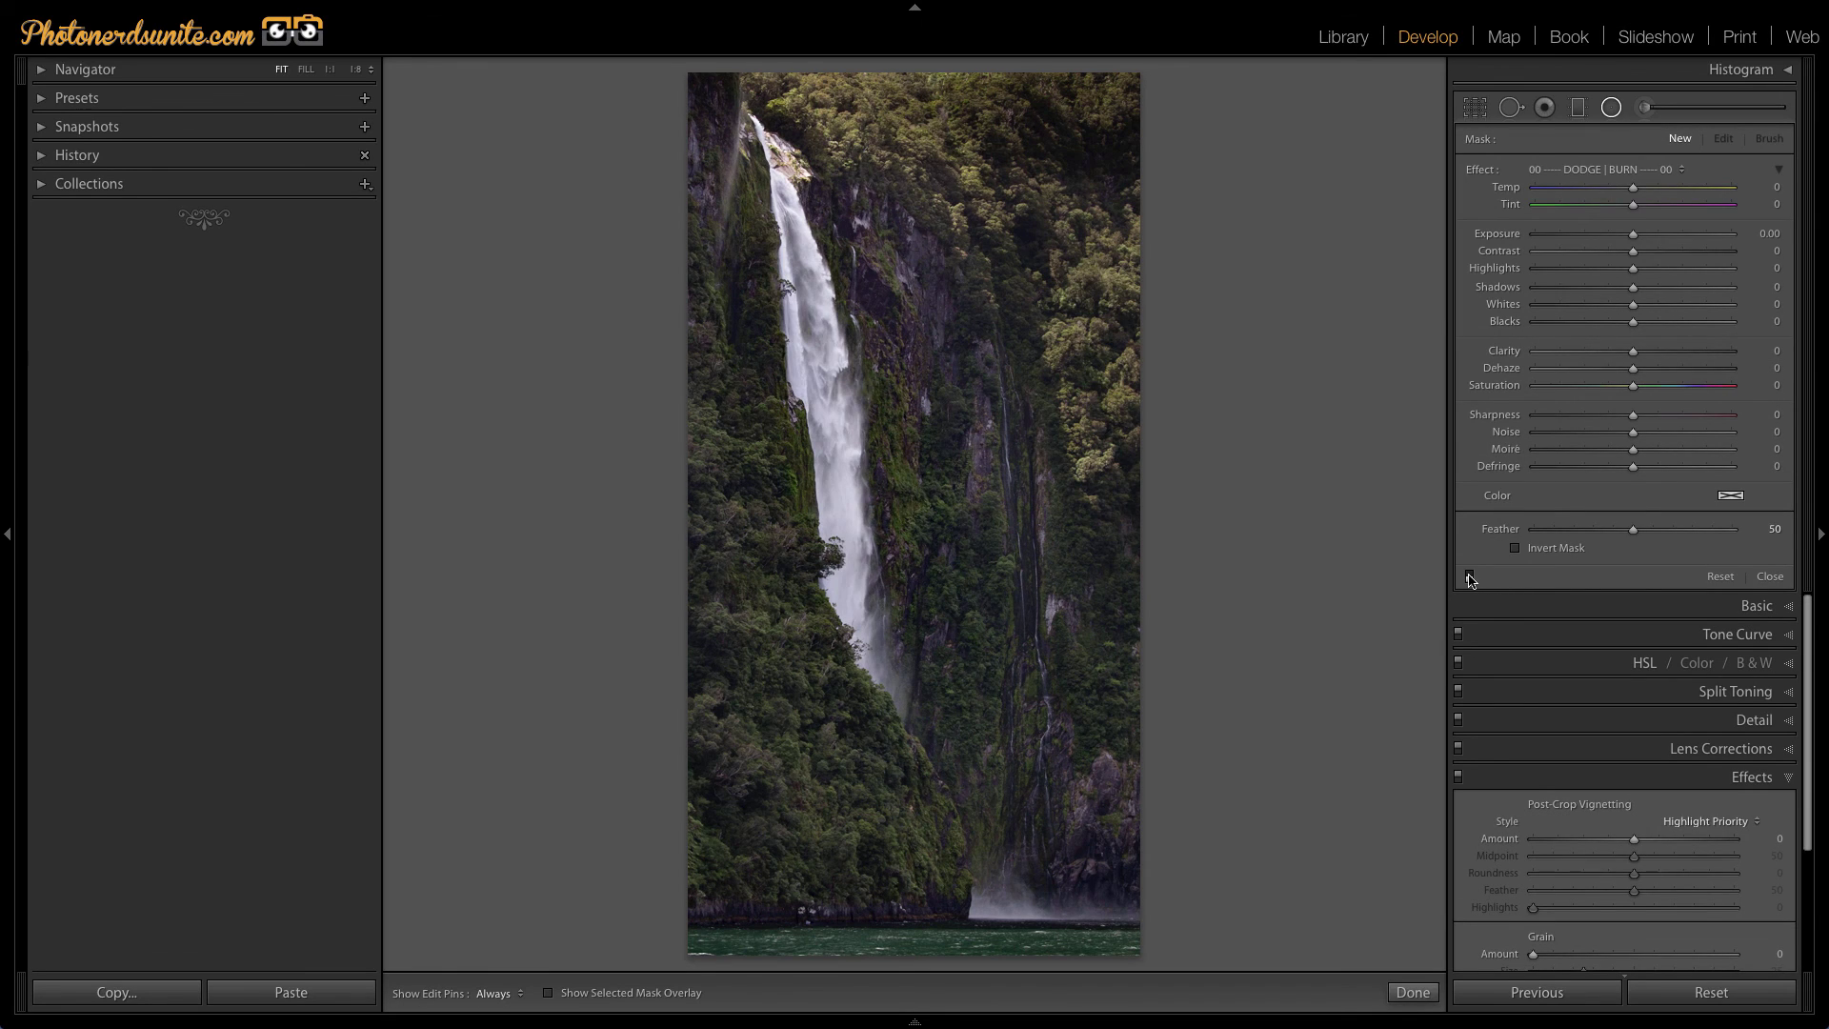
{"action": "left_click", "coordinate": [1469, 577]}
Set Show Edit Pins to Never and compare the radial adjustments off and on again.
{"action": "left_click", "coordinate": [495, 994]}
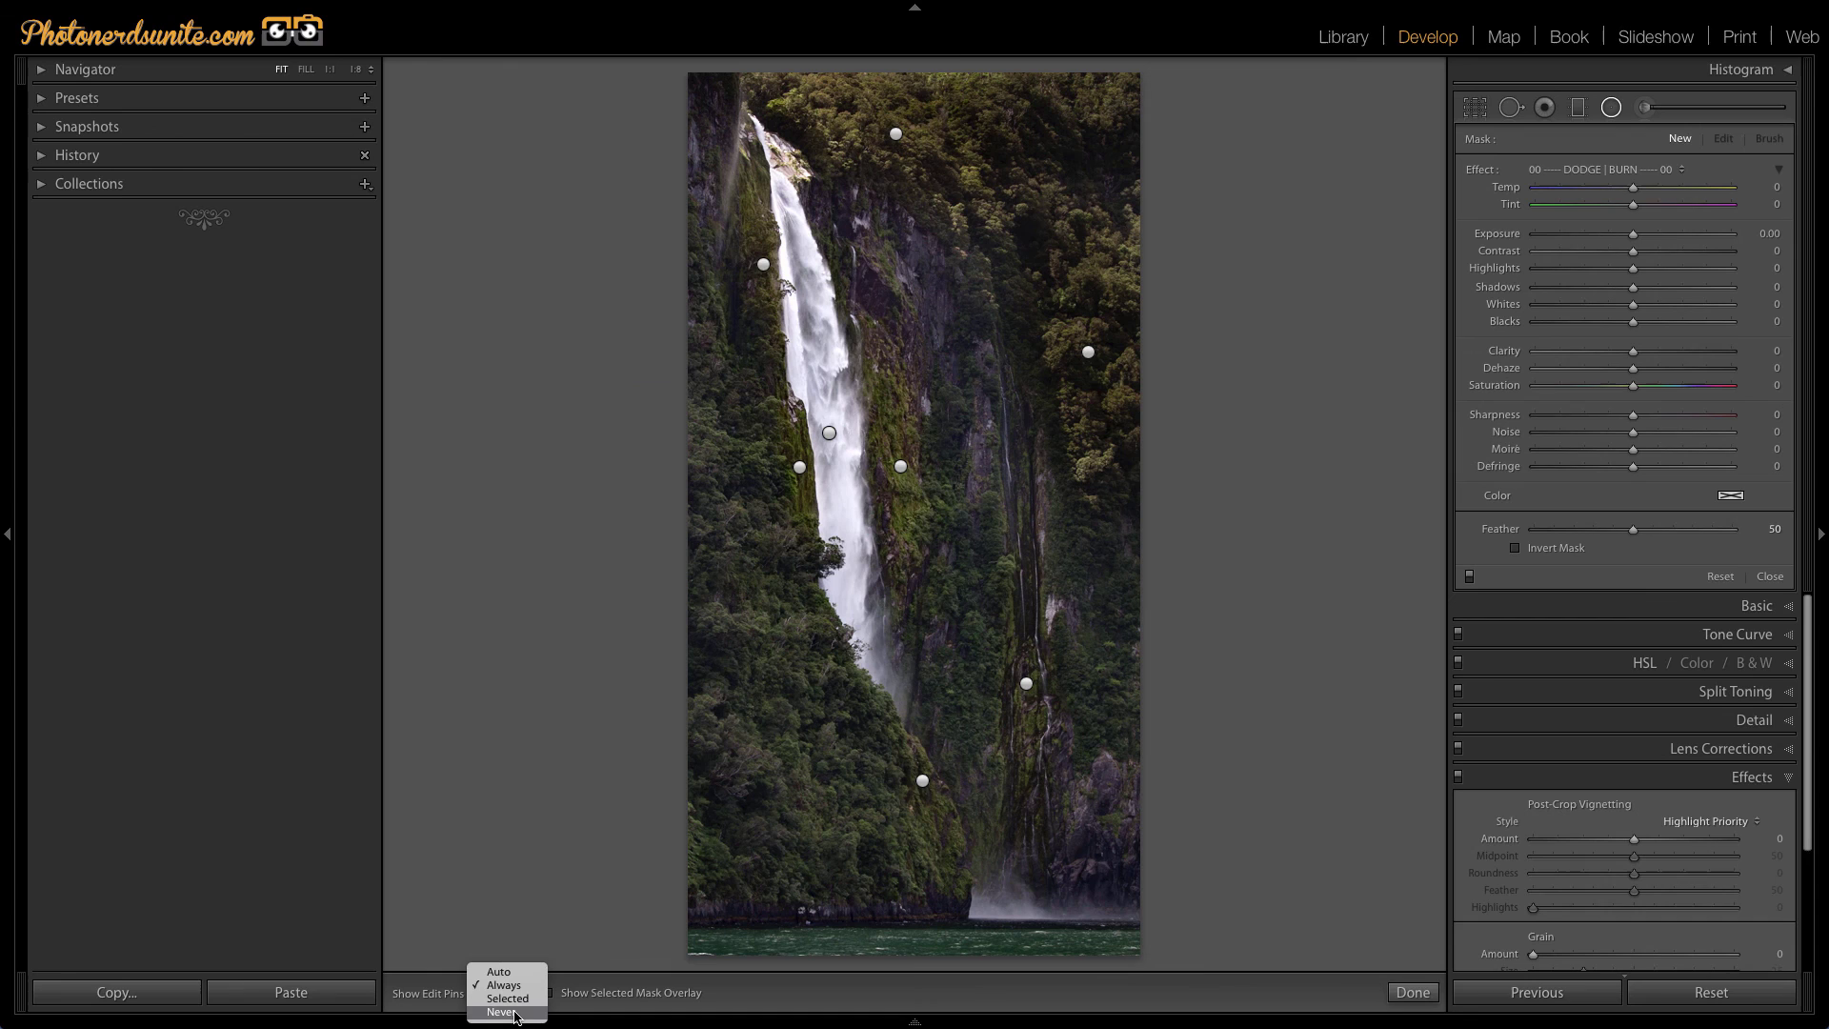
{"action": "left_click", "coordinate": [512, 1014]}
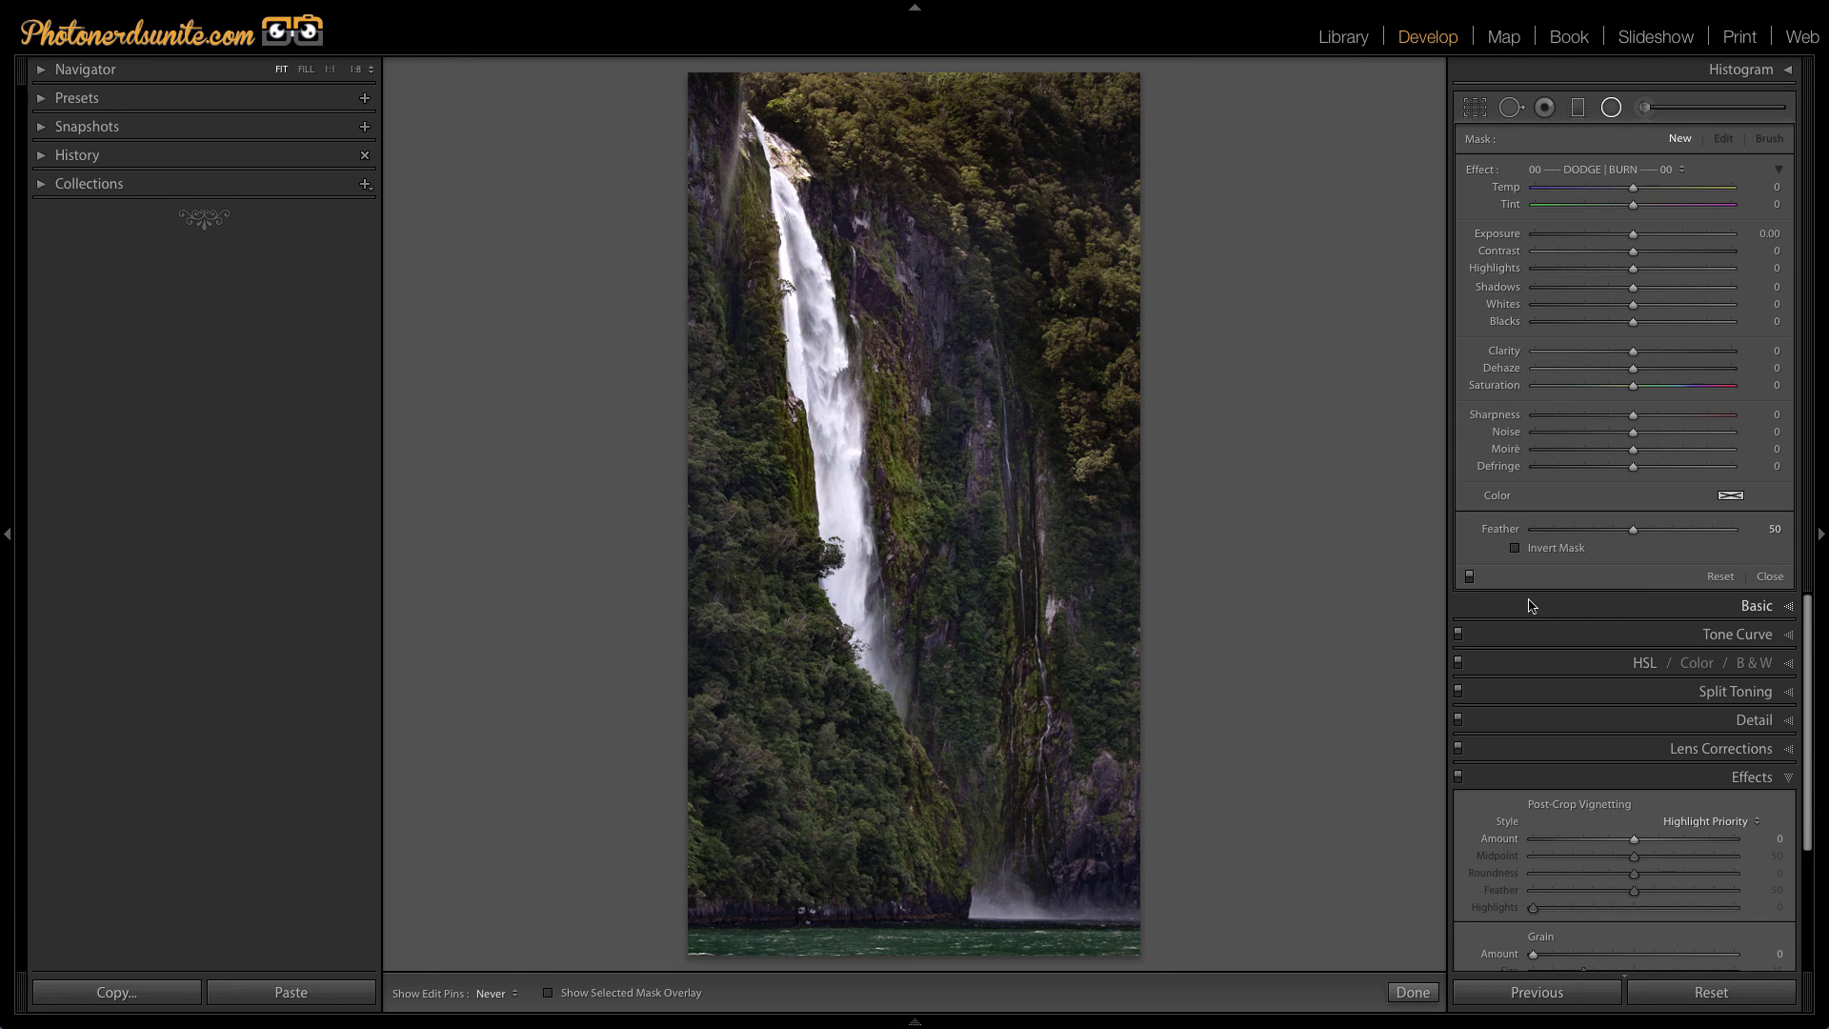
{"action": "left_click", "coordinate": [1468, 576]}
{"action": "left_click", "coordinate": [1469, 577]}
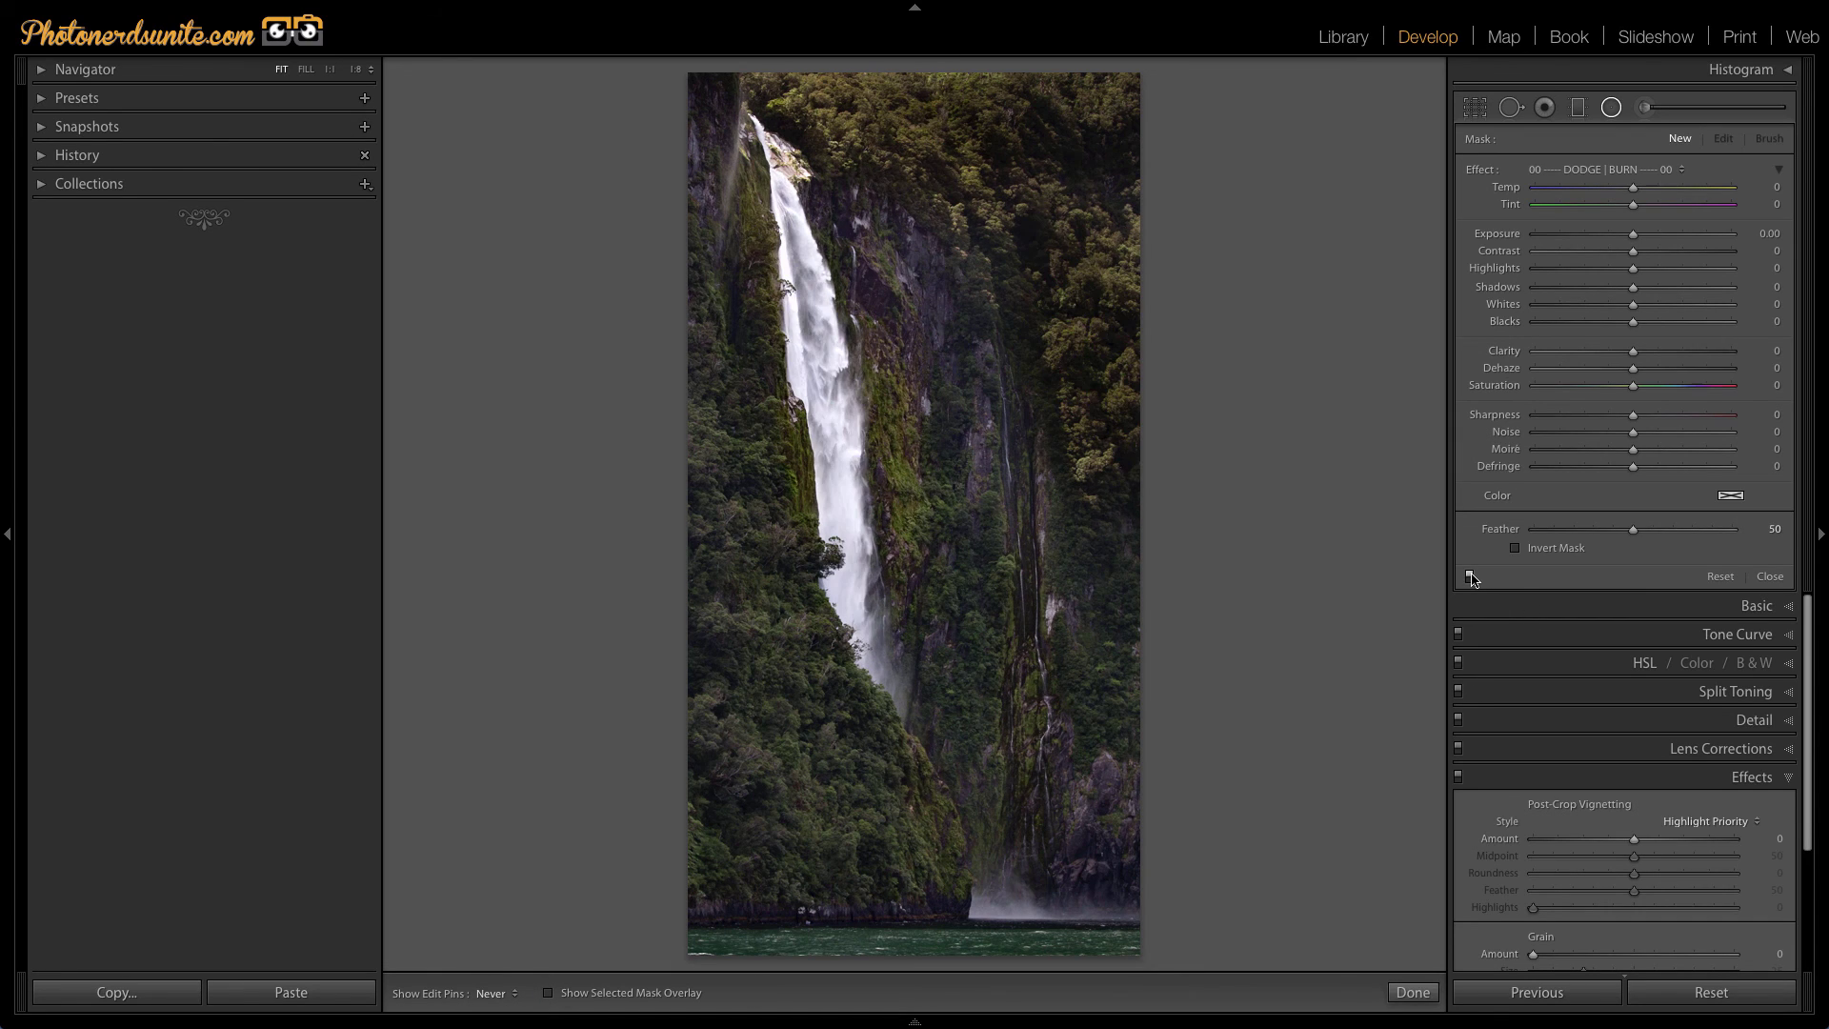